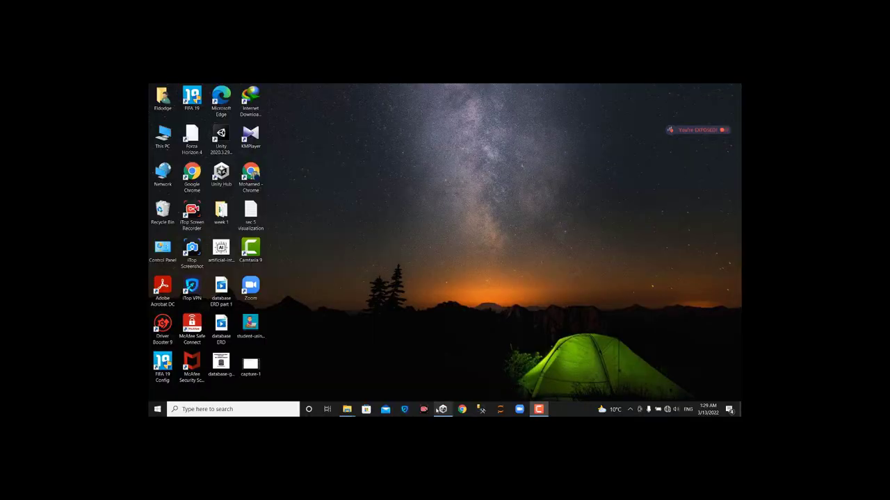
Load the runner SampleScene showing the floor cube, bridges, player capsule and camera.
mouse_move(436, 410)
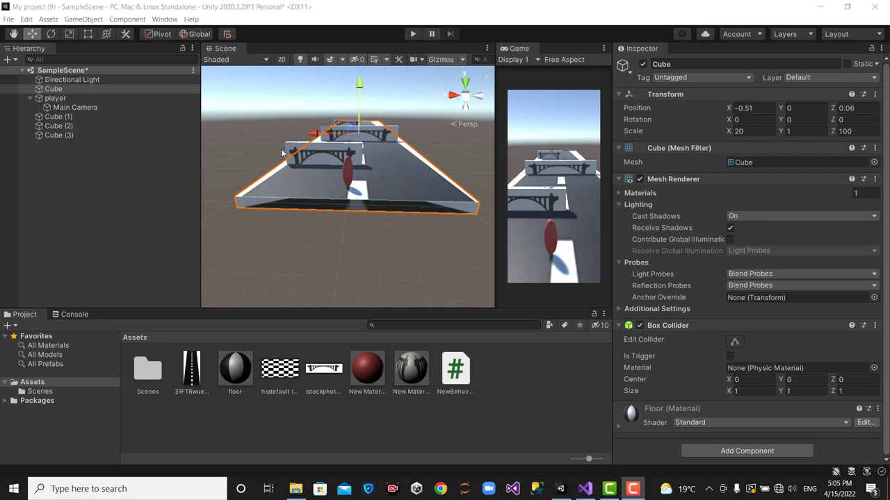
Orbit to lay the road flat, then apply the checkerboard and road textures to the floor cube.
scroll(379, 159, "down", 1)
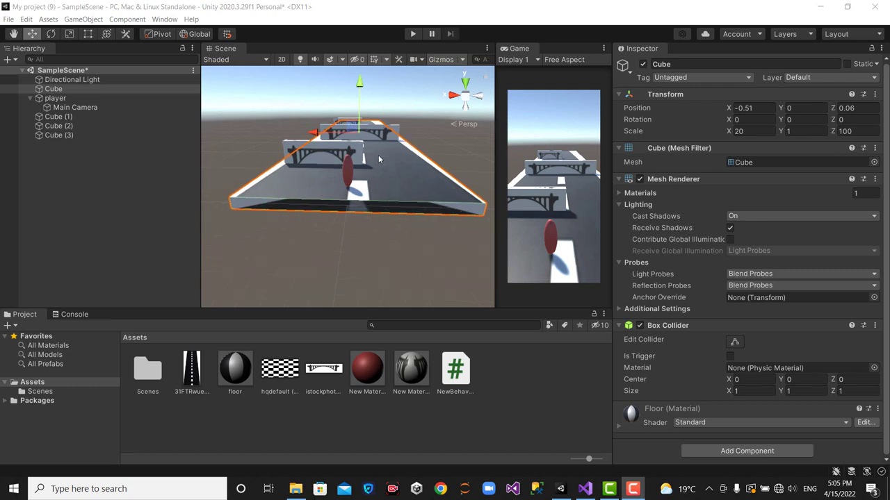
scroll(379, 158, "down", 1)
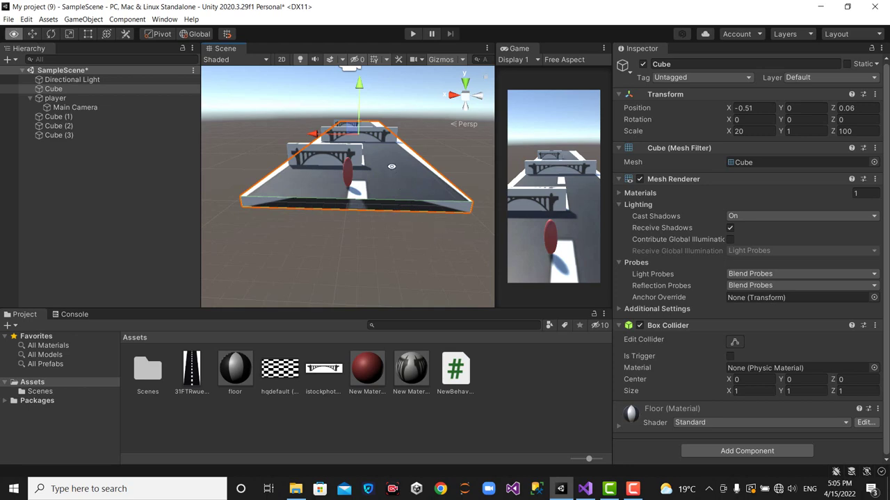
mouse_move(391, 167)
left_mouse_down("alt")
mouse_move(390, 180)
mouse_move(254, 223)
mouse_move(425, 141)
left_mouse_up("alt")
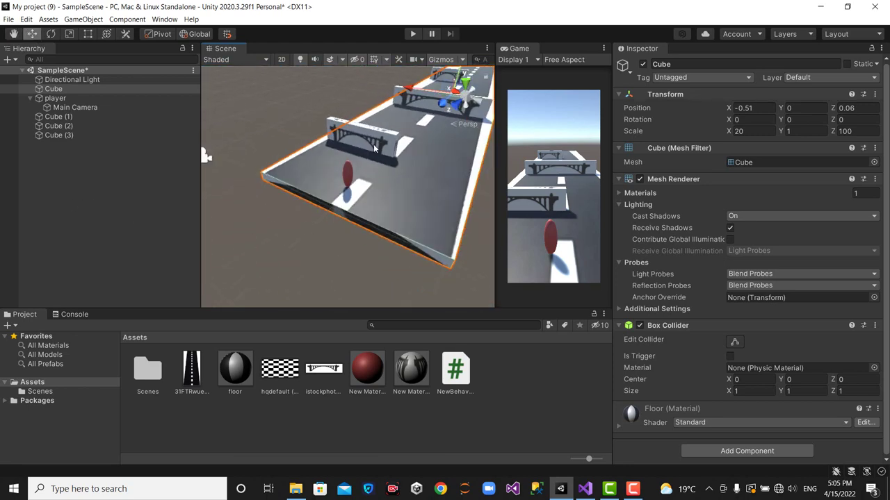
left_click(438, 139)
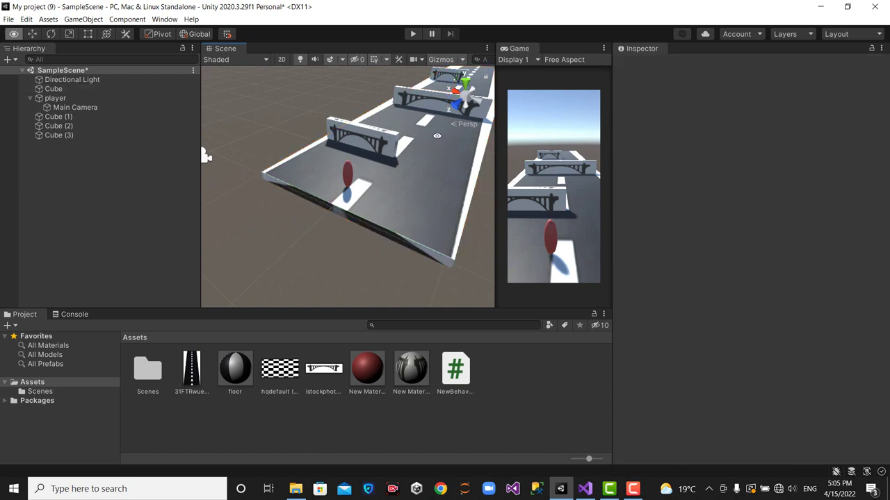
mouse_move(437, 139)
left_mouse_down("alt")
mouse_move(492, 143)
mouse_move(483, 146)
left_mouse_up("alt")
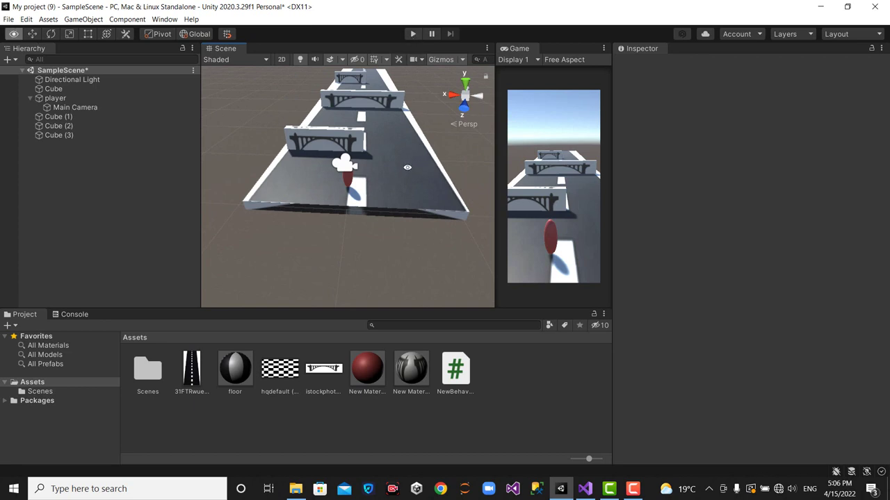
left_click_drag(403, 179, 400, 148, "alt")
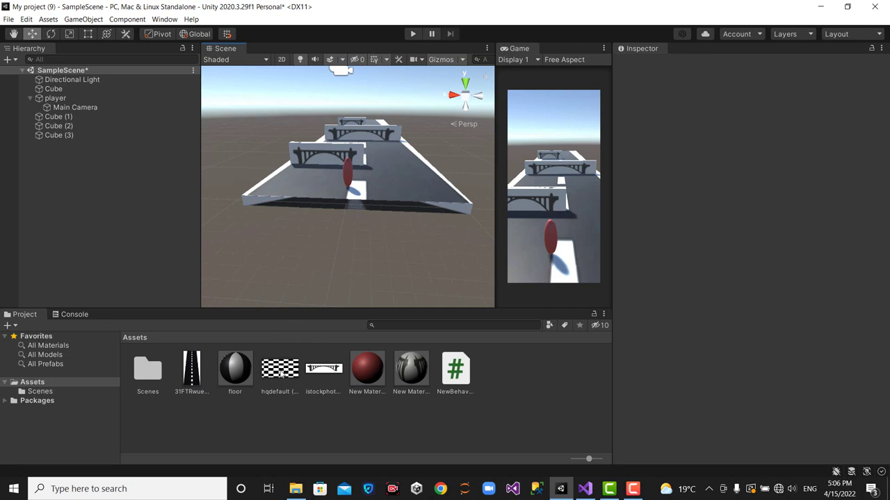
left_click_drag(278, 372, 379, 184)
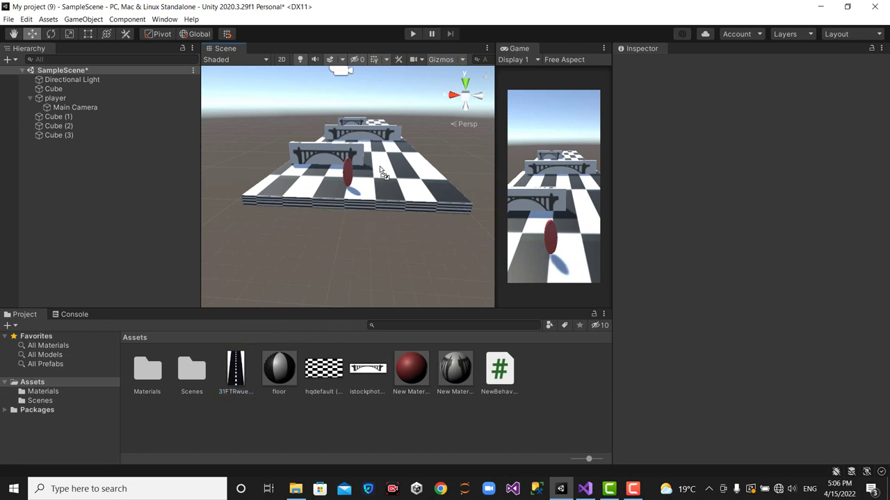
left_click_drag(233, 373, 377, 186)
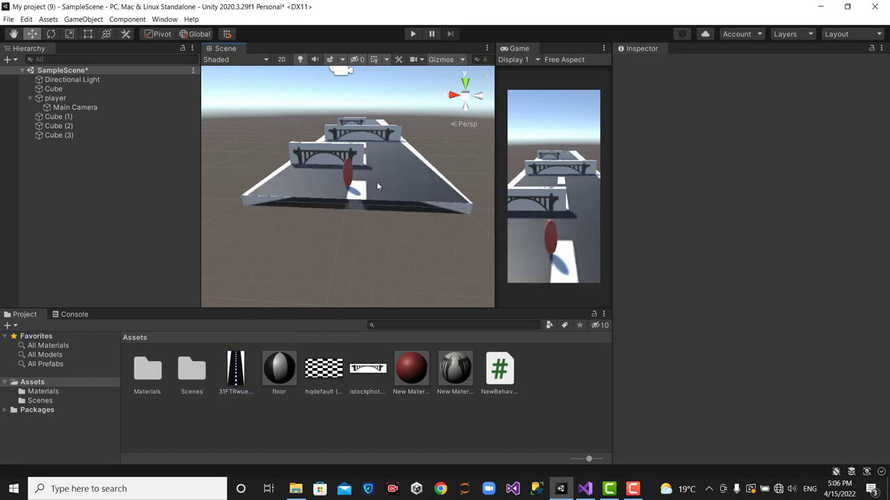
Start and stop Play mode a few times to test the scene.
left_click(411, 34)
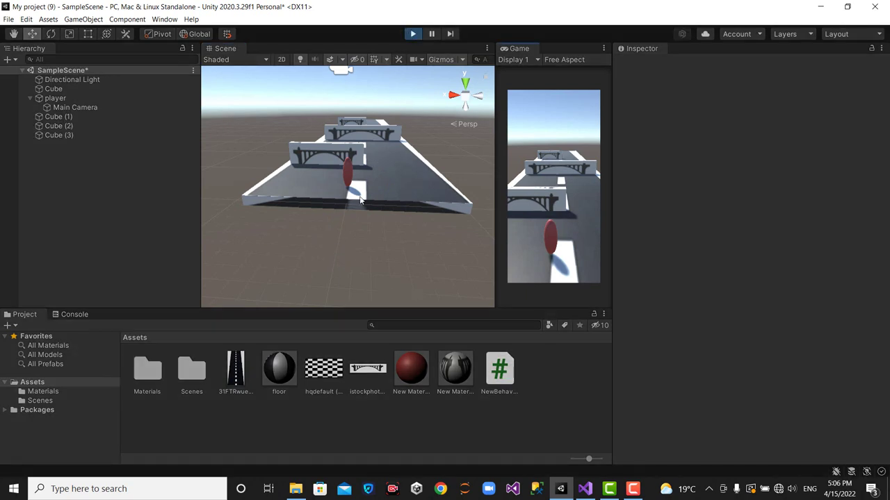
left_click(410, 35)
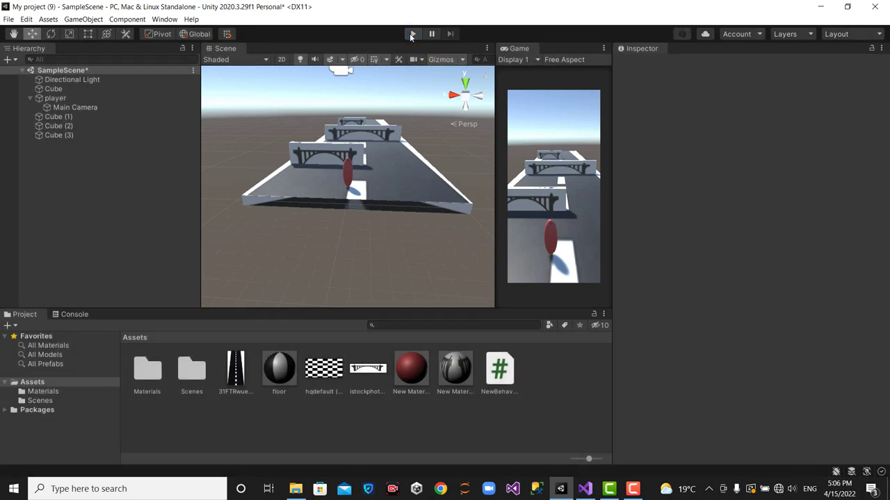
left_click(414, 34)
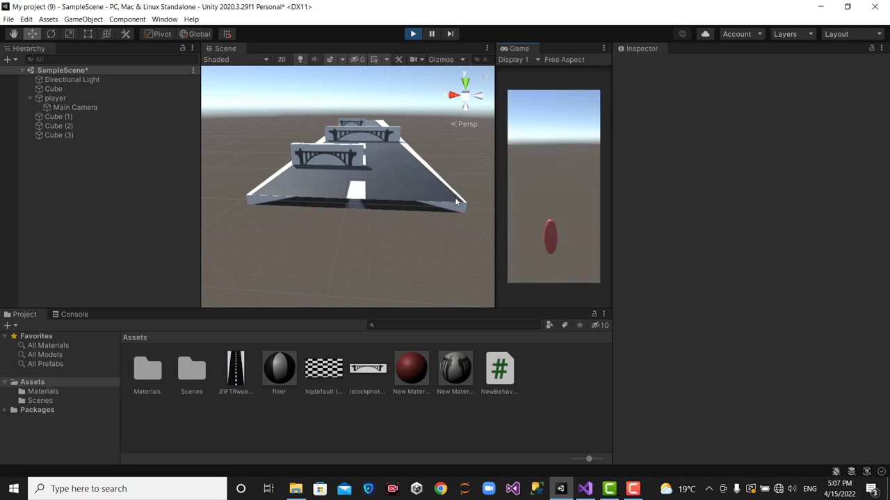
left_click(411, 35)
Run the scene again and steer the player left, right and forward with A, D and W.
left_click(411, 35)
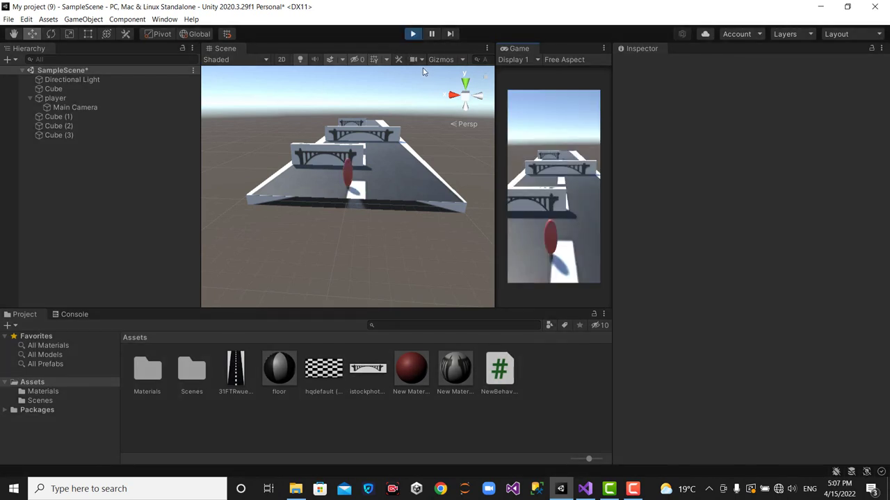
key("a")
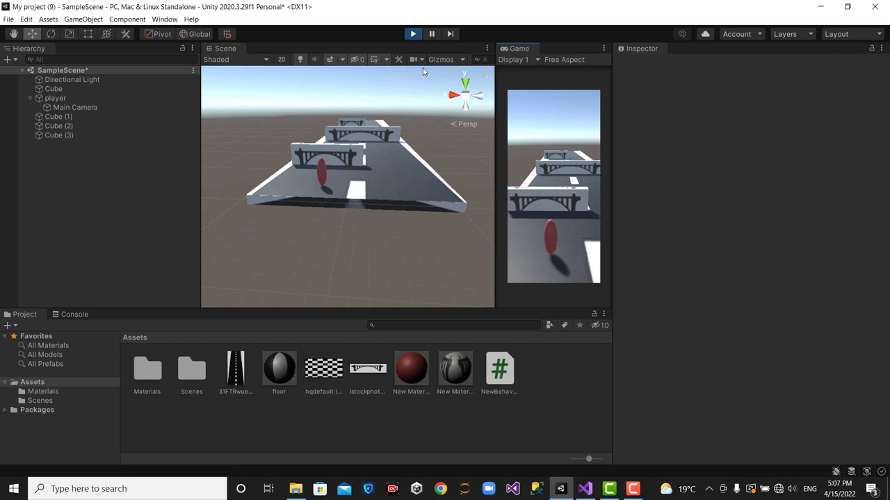
key("d")
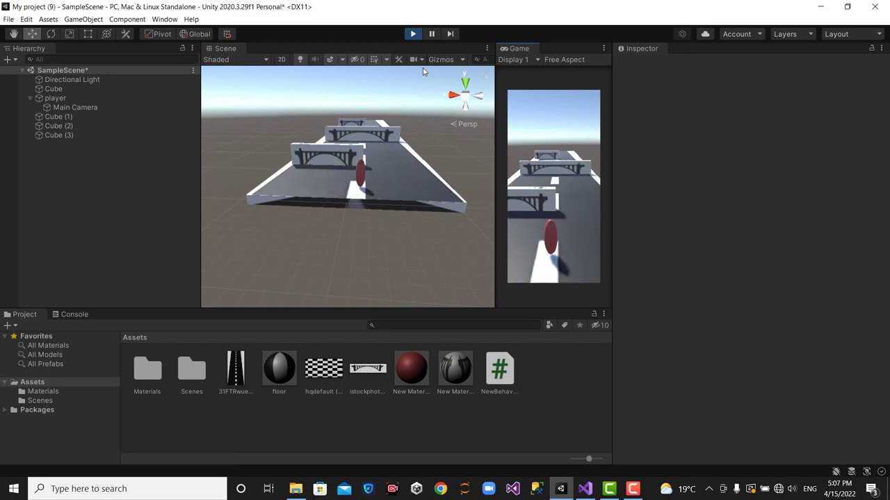
key("w")
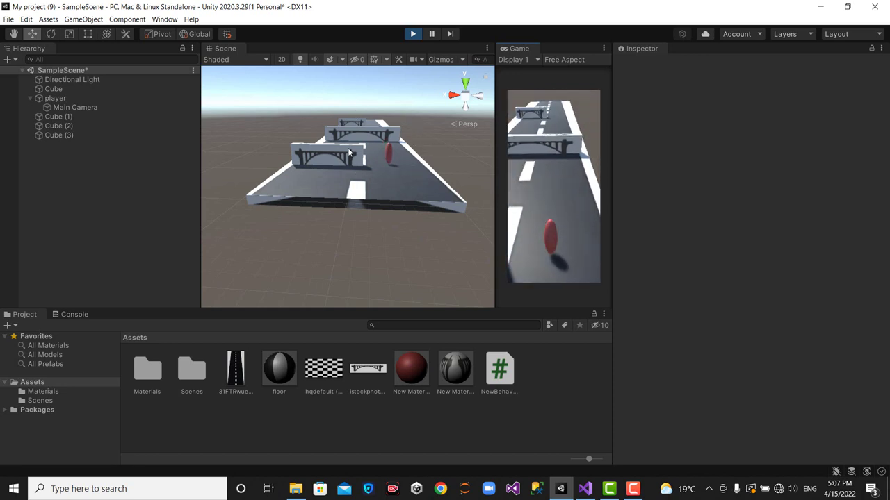
Stop Play mode, select the player capsule and check its Constraints section.
left_click(413, 35)
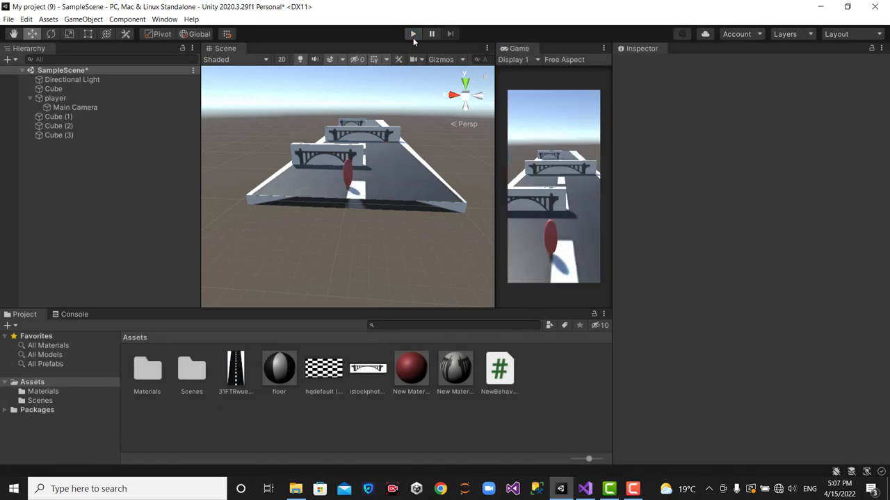
left_click(343, 179)
left_click(350, 177)
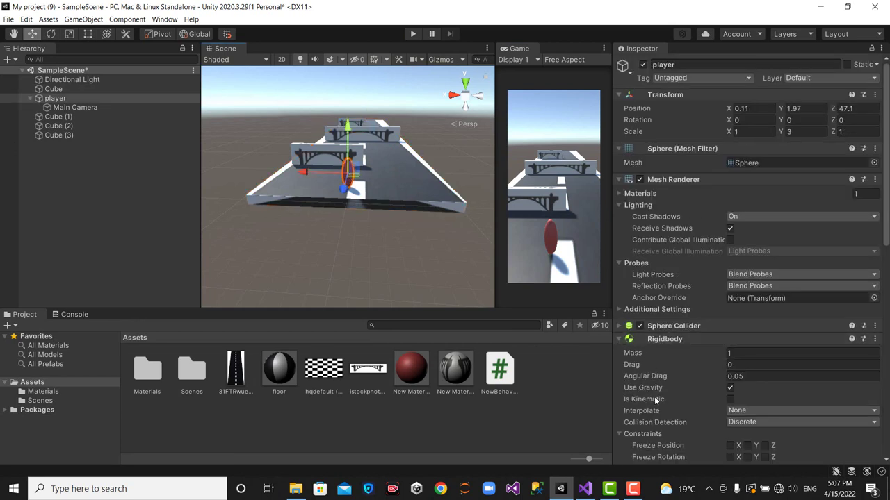
left_click(626, 436)
left_click(624, 435)
Tilt the player on X, Y and Z, setting each rotation back to 0.
left_click_drag(730, 121, 643, 160)
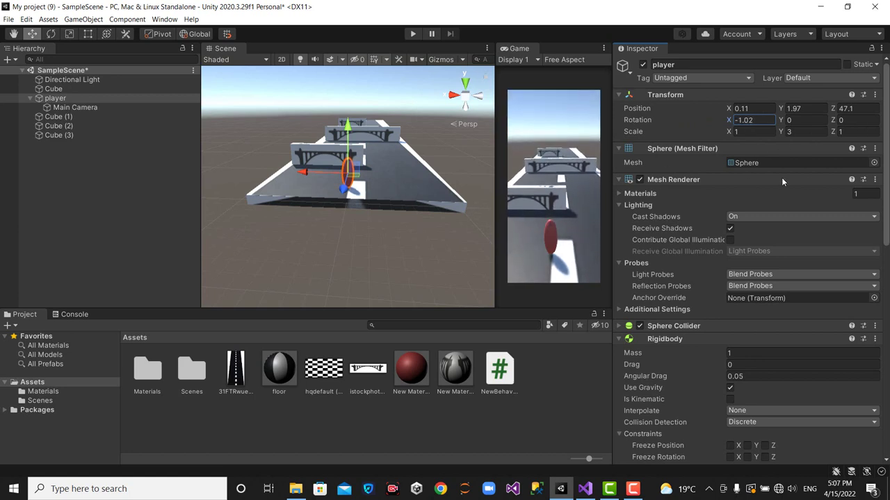
mouse_move(643, 160)
left_mouse_down()
mouse_move(760, 173)
mouse_move(725, 134)
left_mouse_up()
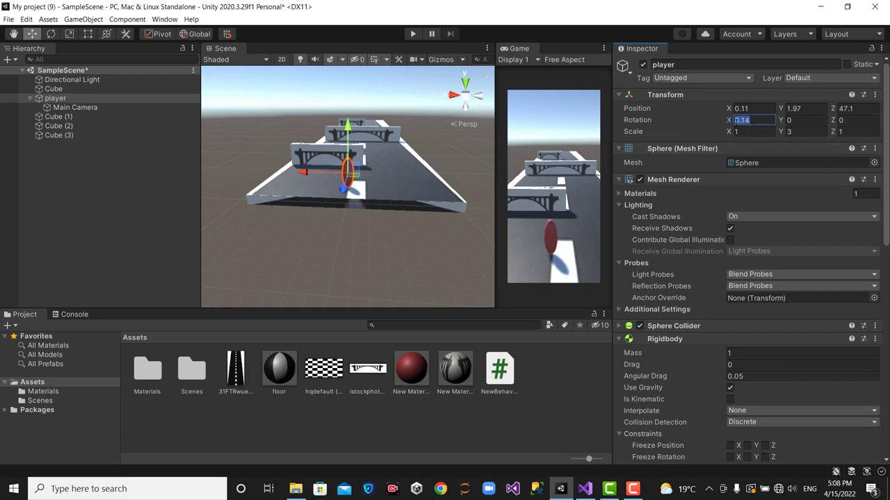
type("0")
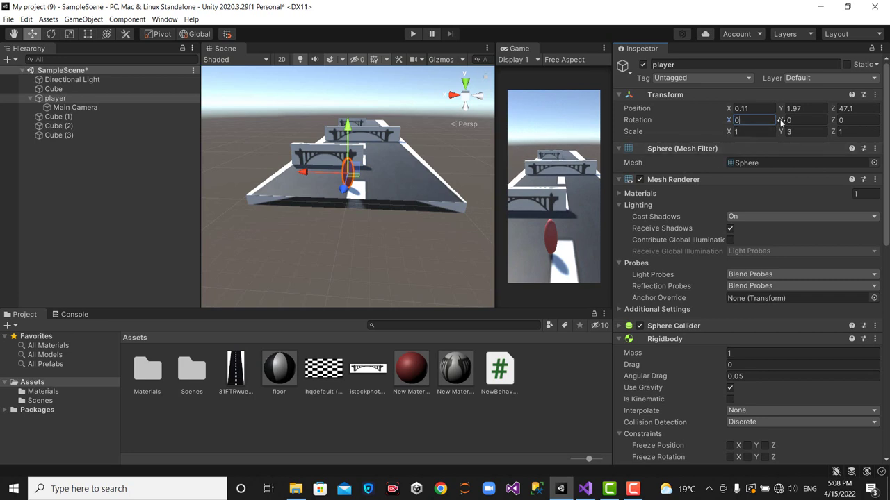
mouse_move(780, 121)
left_mouse_down()
mouse_move(822, 137)
mouse_move(782, 142)
left_mouse_up()
left_click(795, 121)
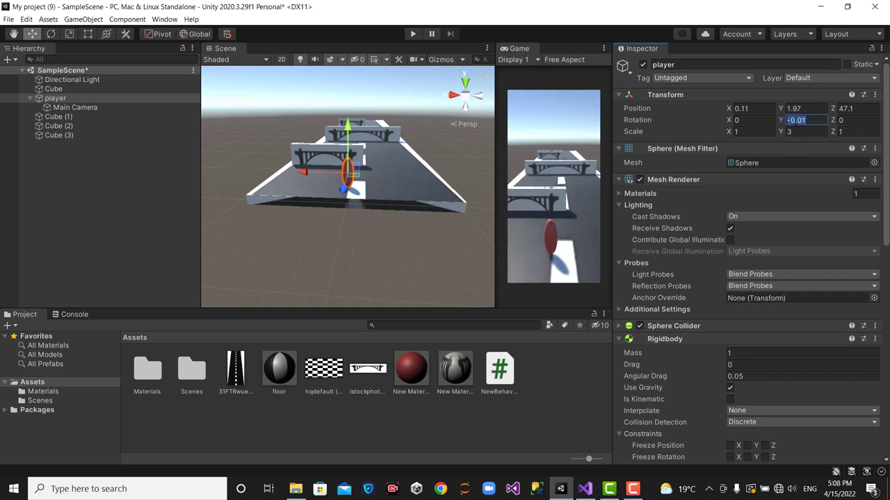
type("0")
left_click_drag(834, 123, 757, 144)
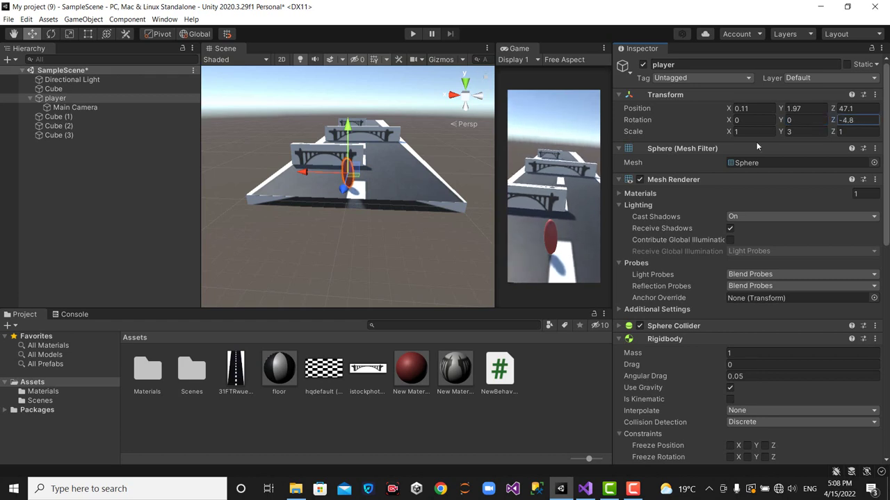
left_click_drag(756, 141, 860, 142)
type("1.62")
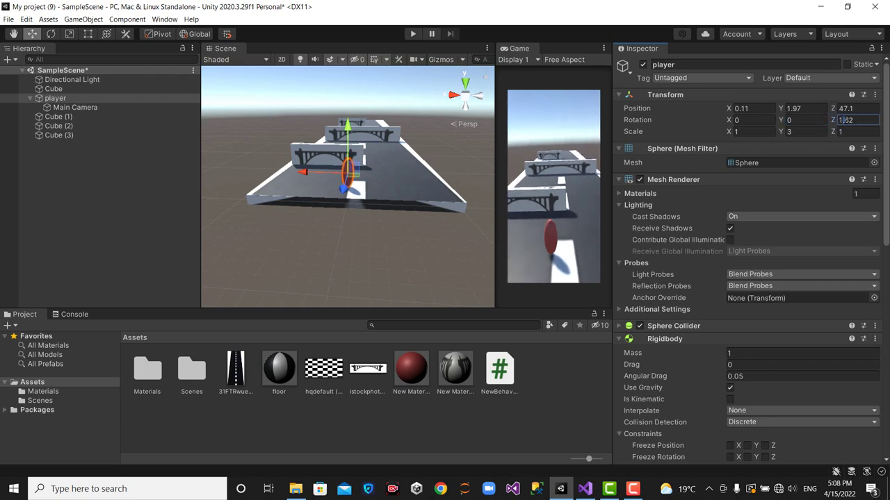
type("0")
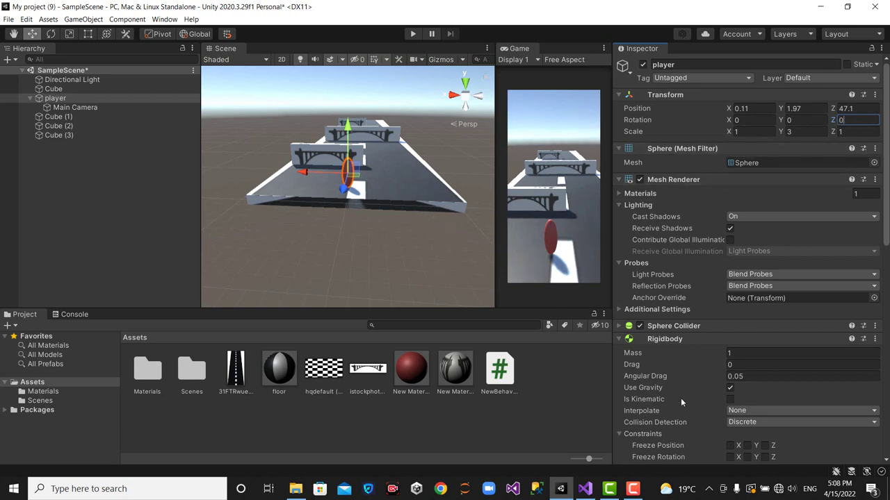
Freeze the player's X rotation, then test-run, steering right and left and jumping.
left_click(730, 458)
left_click(413, 35)
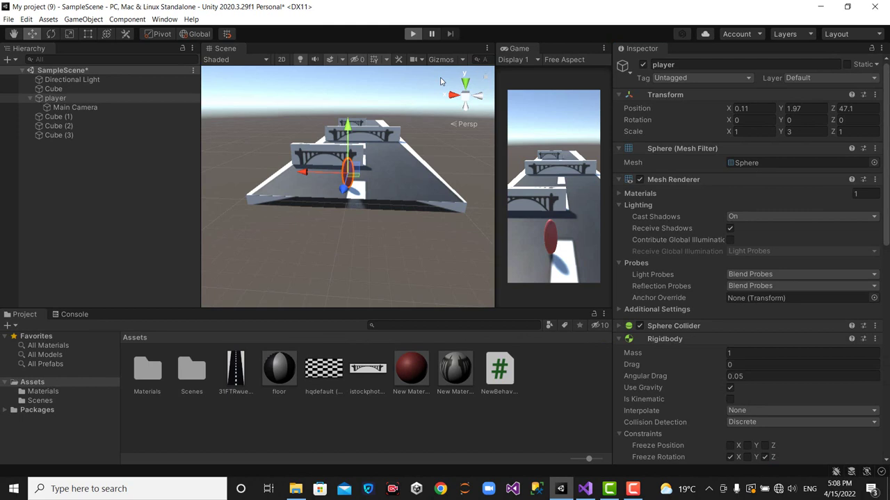
key("d")
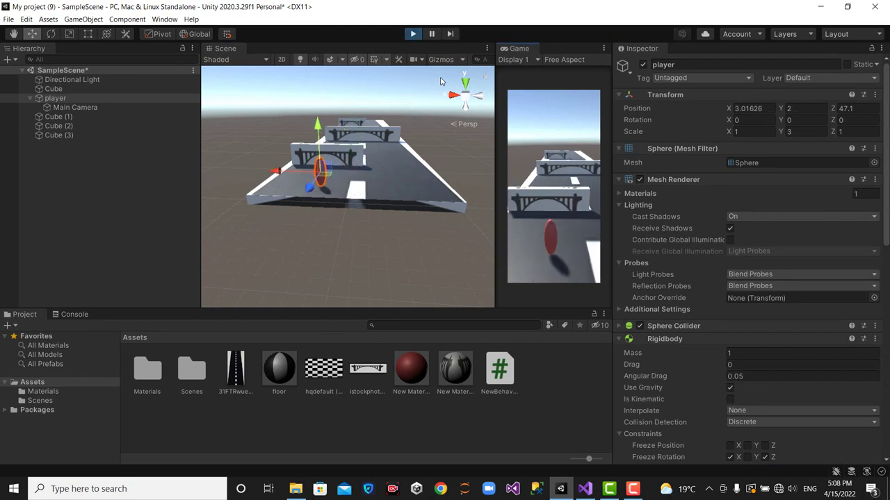
key("a")
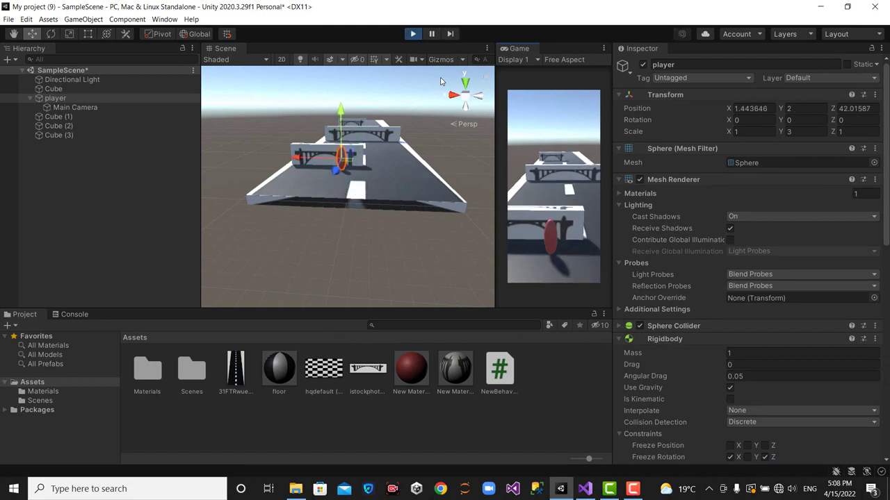
key("space")
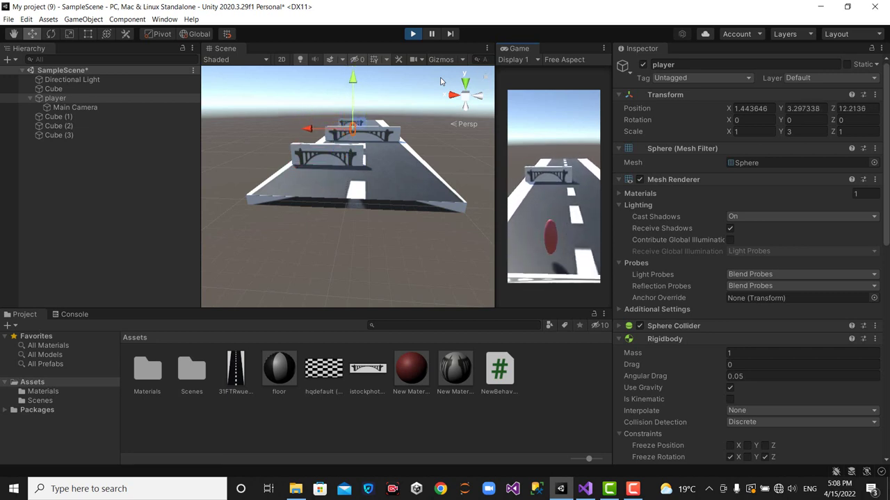
Keep steering the player side to side along the road, then stop the test run.
key("a")
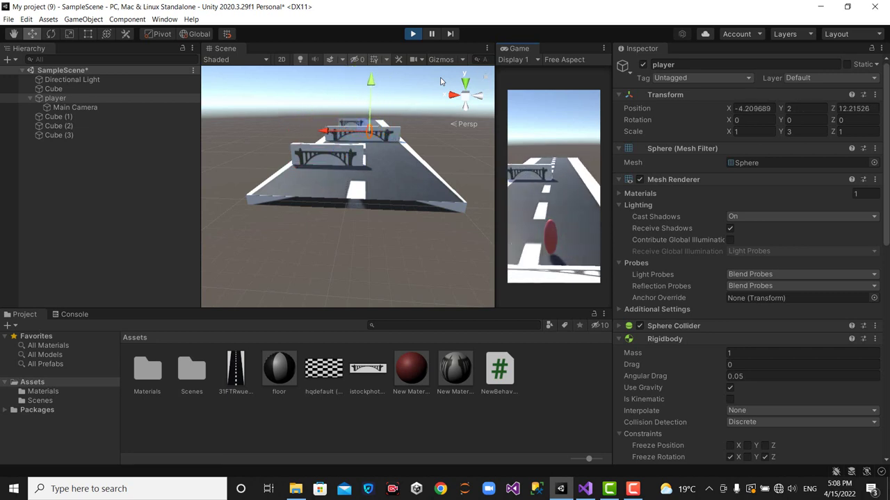
key("d")
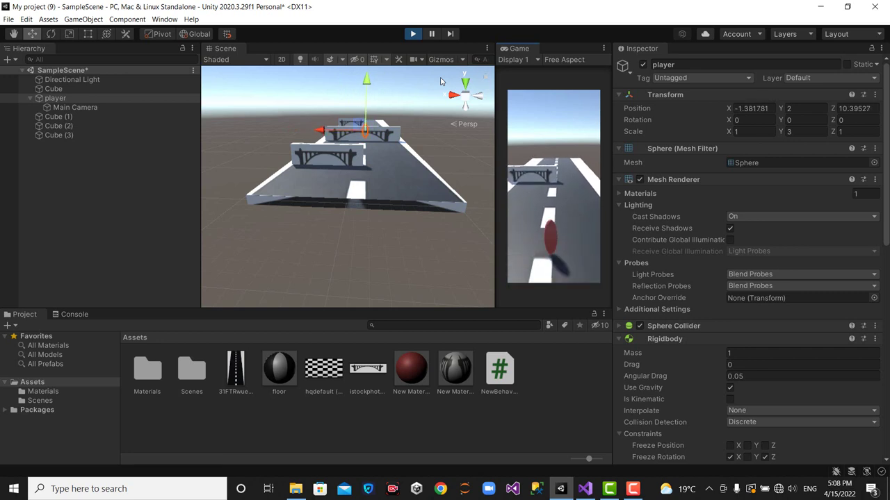
key("a")
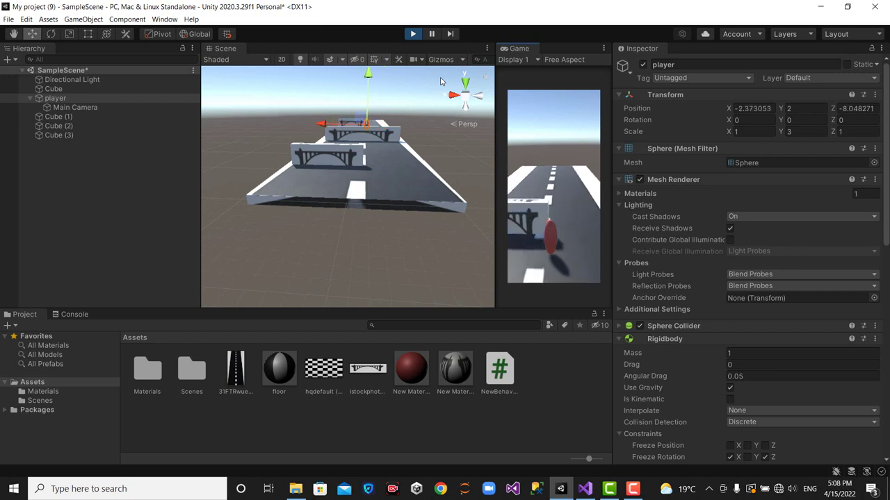
key("d")
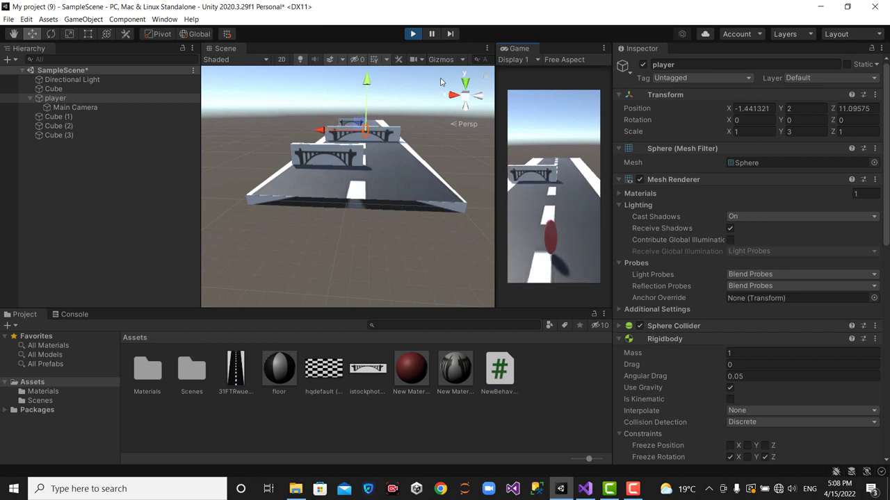
left_click(413, 39)
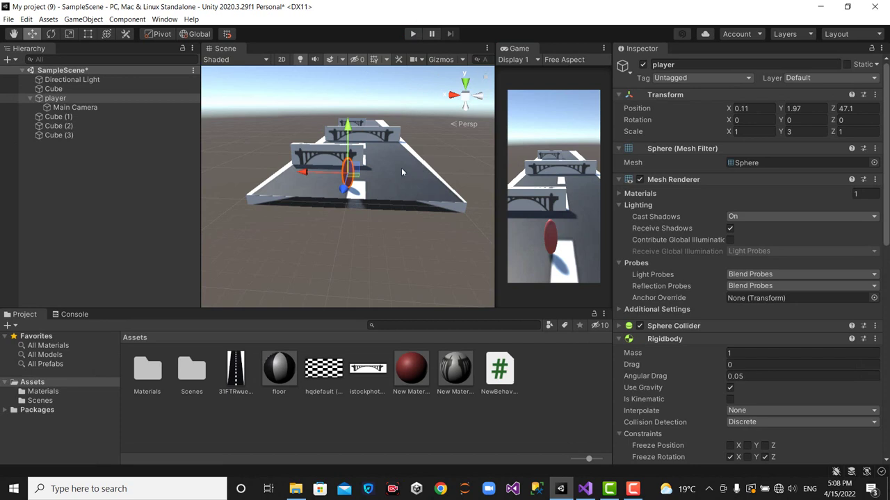
key("alt")
Apply the hqdefault checker texture to the road cube.
left_click_drag(392, 181, 354, 248, "alt")
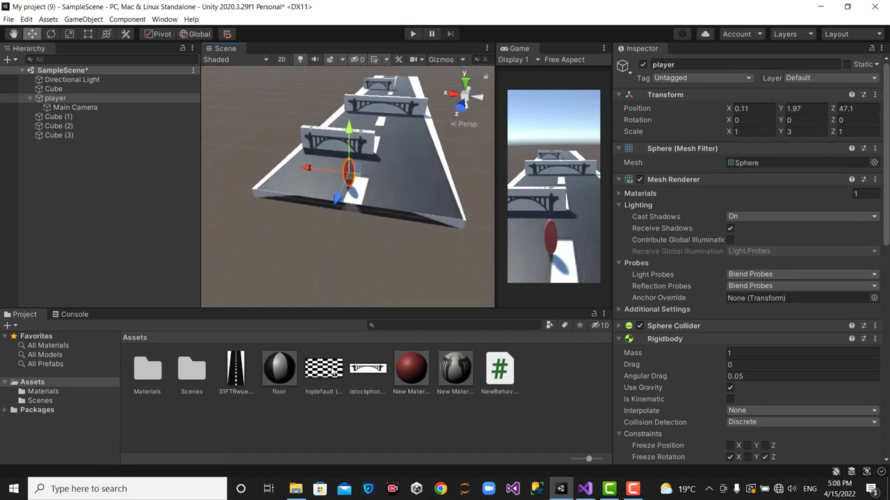
left_click_drag(334, 373, 403, 182)
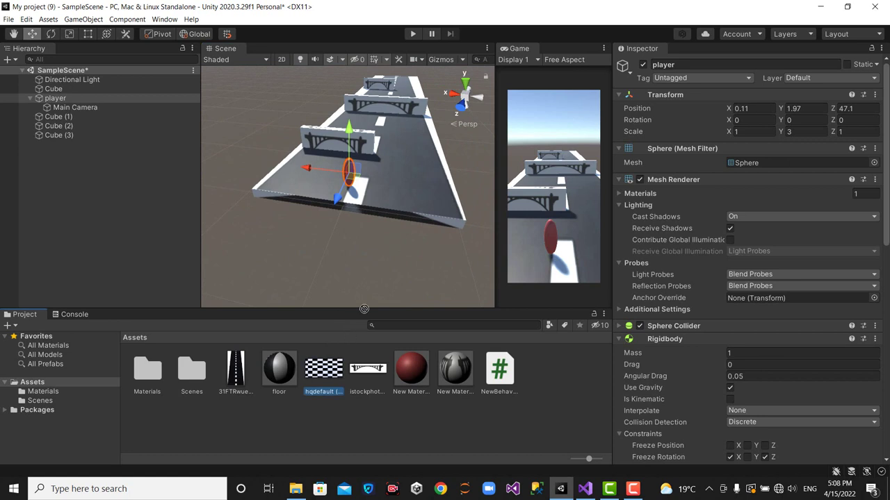
left_click(433, 205)
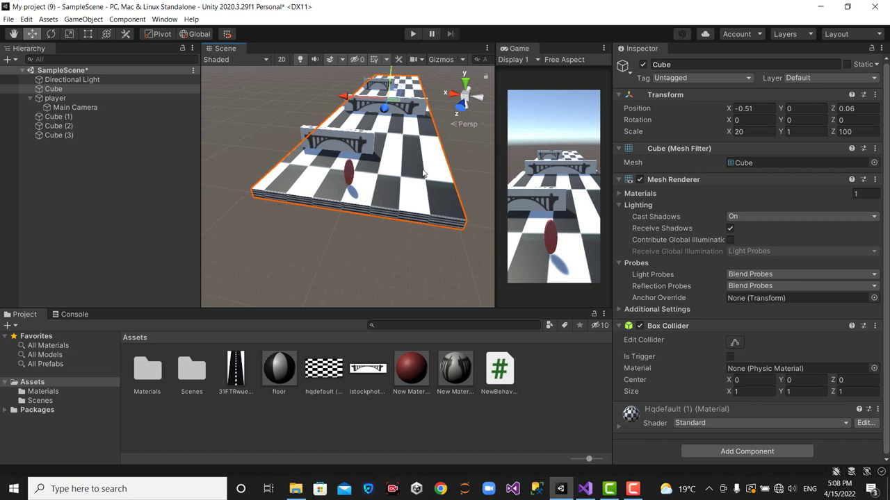
Select the road Cube, frame it in view and shift it slightly sideways.
left_click_drag(415, 108, 411, 97, "alt")
left_click_drag(461, 175, 477, 166, "alt")
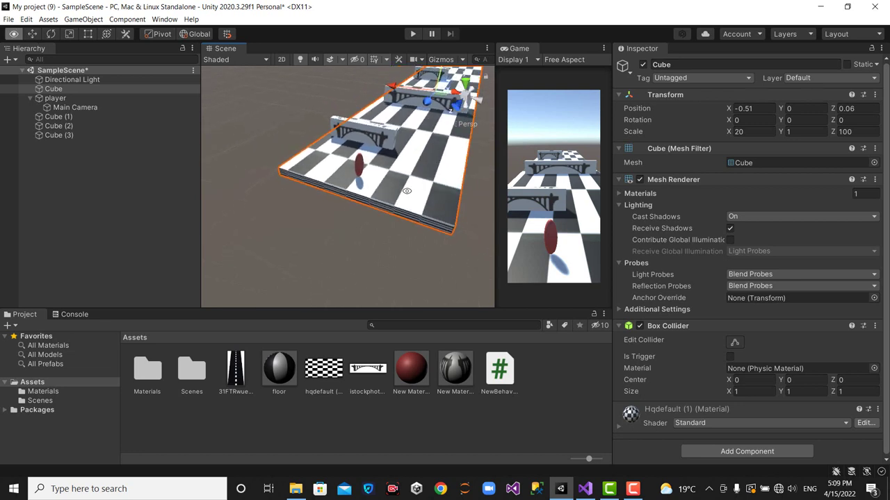
left_click(62, 90)
key("f")
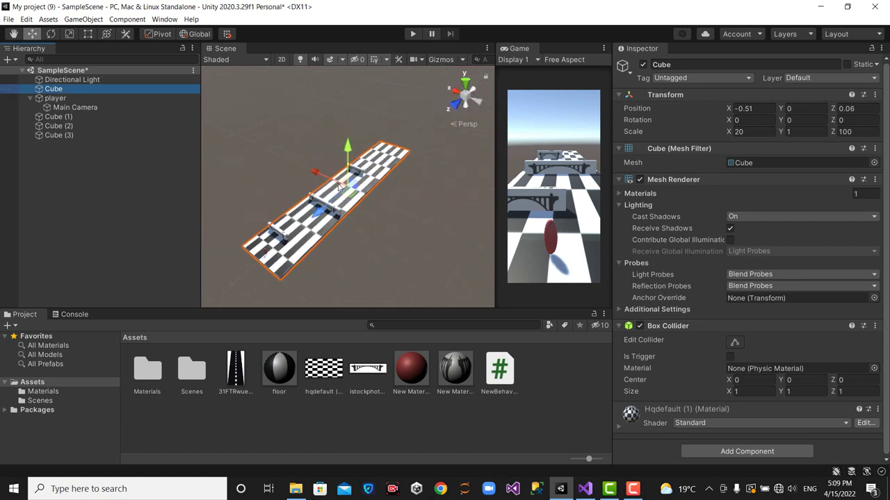
left_click_drag(332, 183, 327, 180)
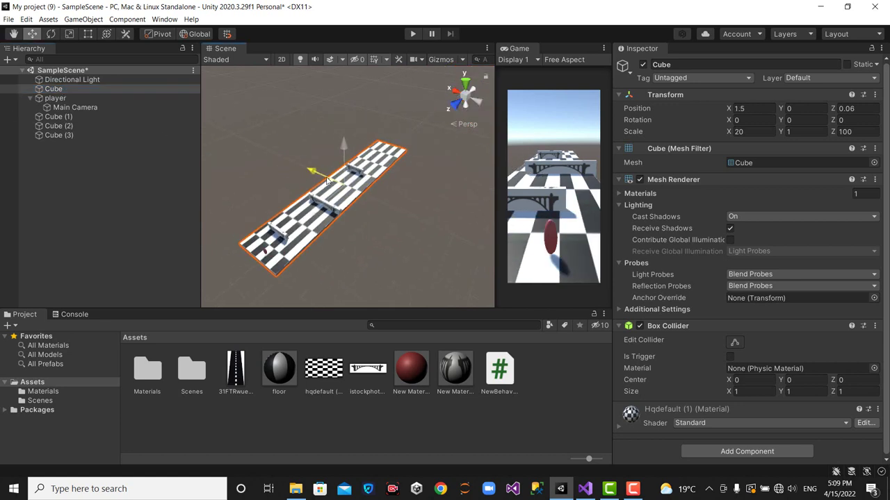
Stretch the road Cube's X scale from 20 to about 74.3.
left_click(49, 35)
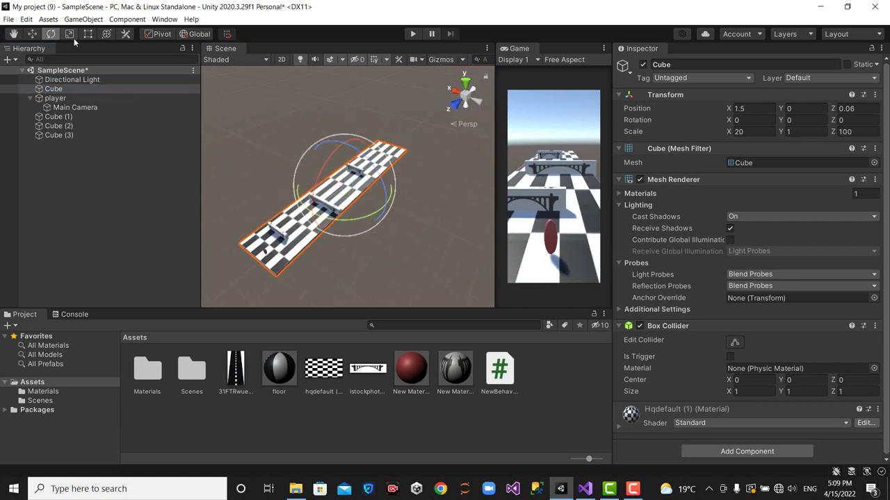
left_click(69, 35)
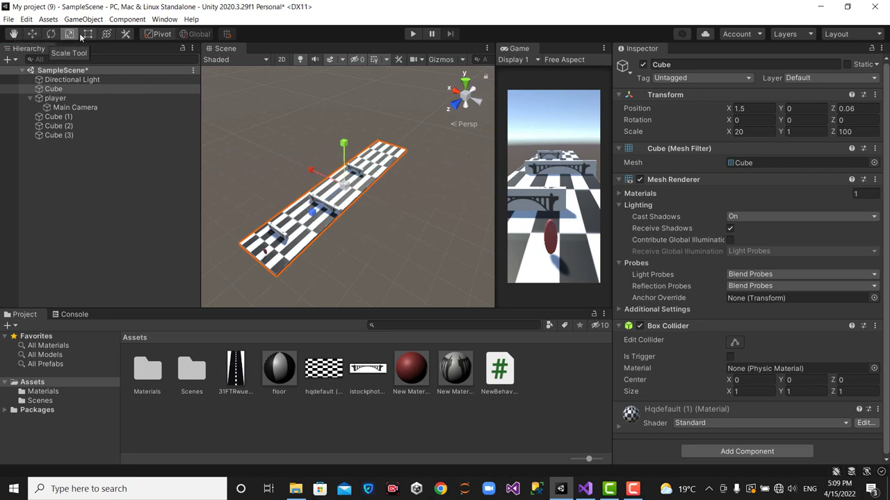
left_click_drag(332, 180, 228, 143)
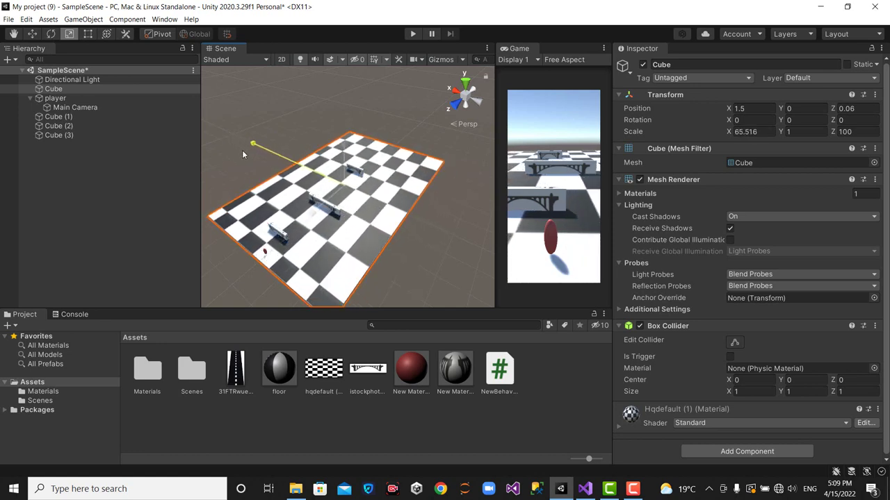
left_click_drag(228, 138, 230, 150)
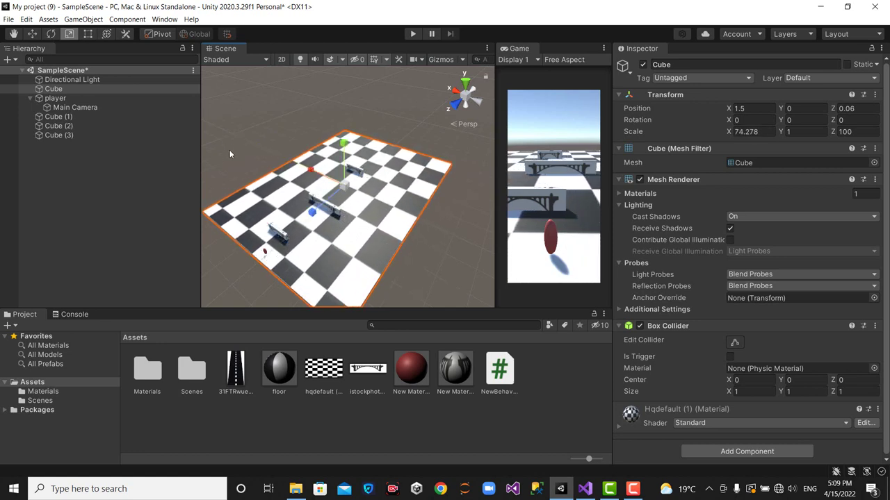
left_click(276, 237)
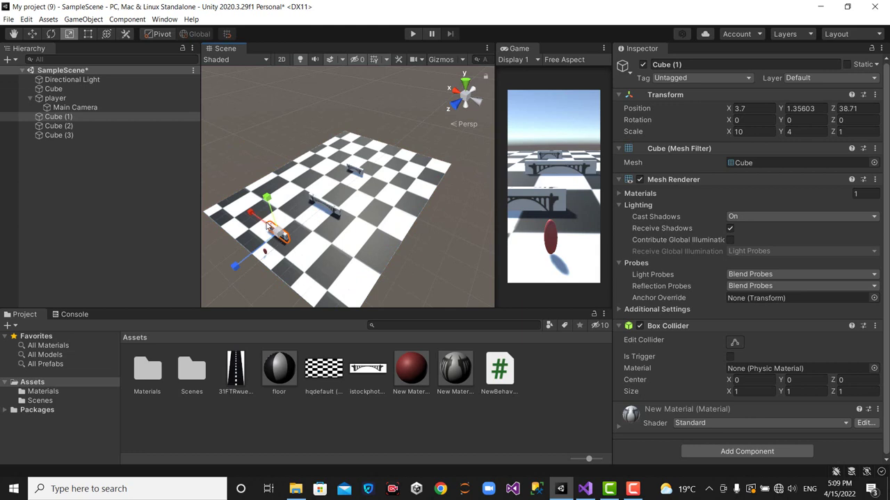
Widen Cube (1) to X scale 14 and duplicate it as Cube (4).
mouse_move(269, 227)
left_mouse_down()
mouse_move(256, 219)
mouse_move(259, 189)
mouse_move(266, 200)
left_mouse_up()
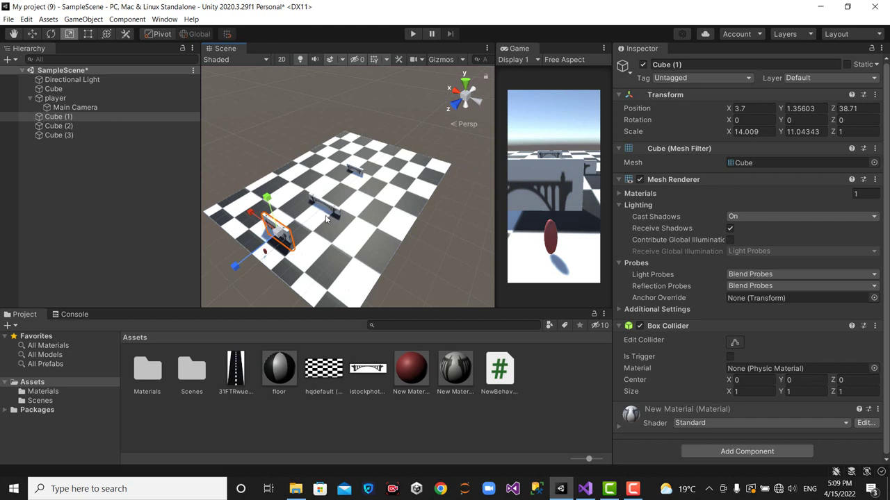
key("ctrl+d")
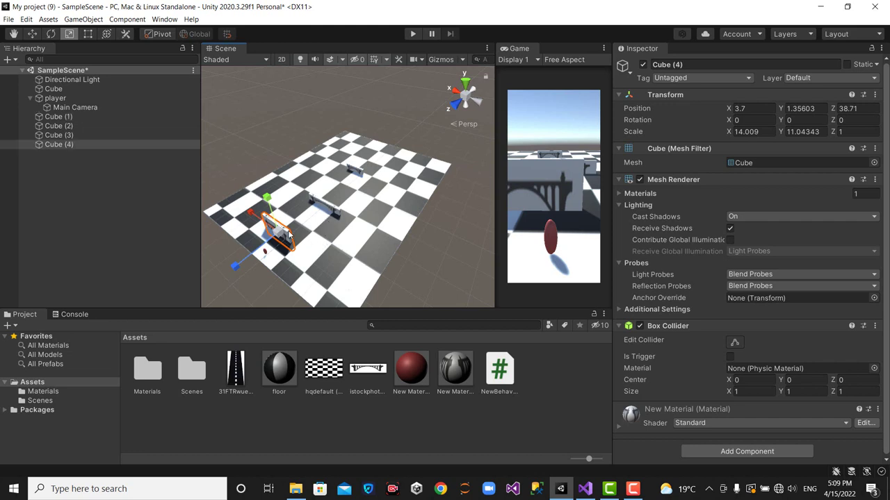
left_click(229, 139)
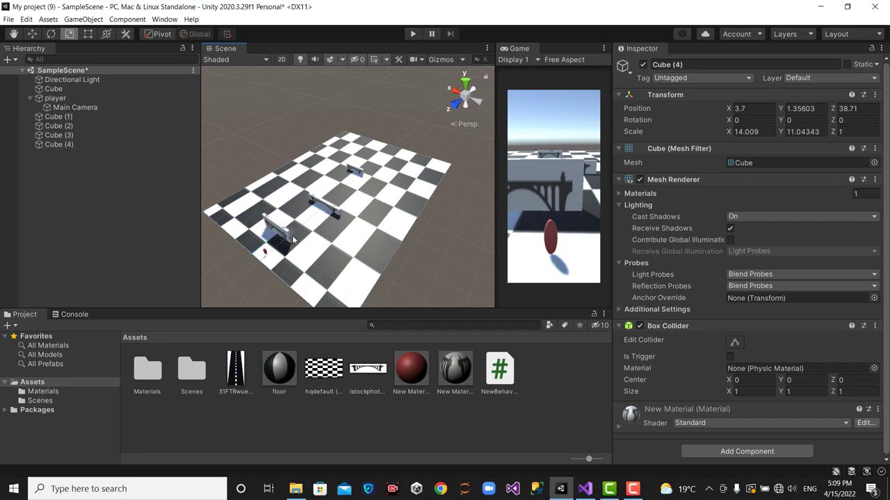
left_click(57, 143)
left_click(58, 136)
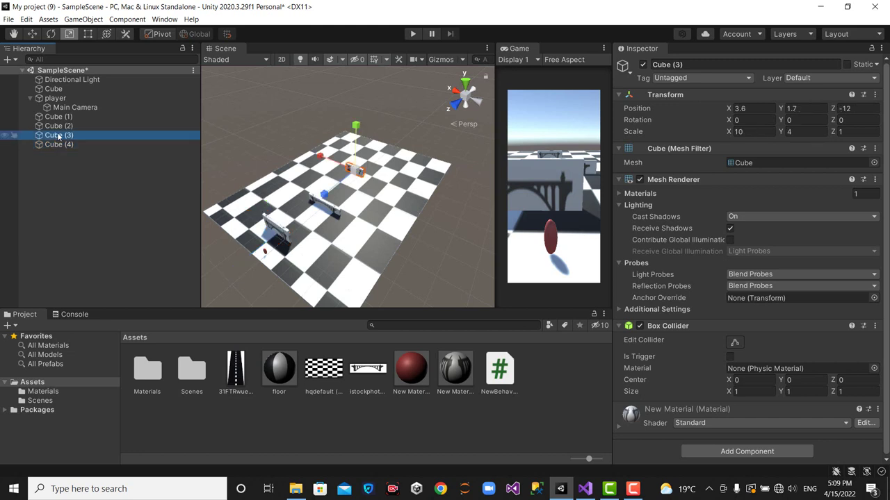
left_click(55, 125)
left_click(55, 117)
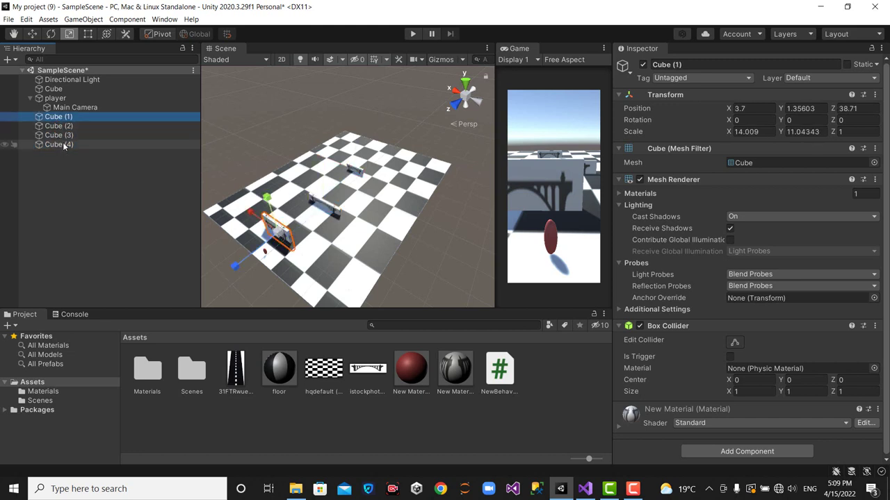
left_click(63, 145)
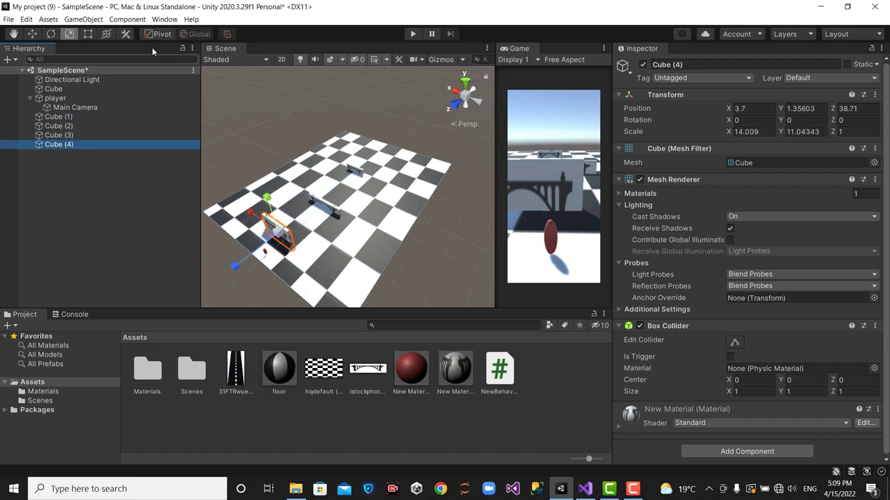
Rotate Cube (4) about 90 degrees and place it at -9.9, 3.1, 42.6.
left_click(32, 34)
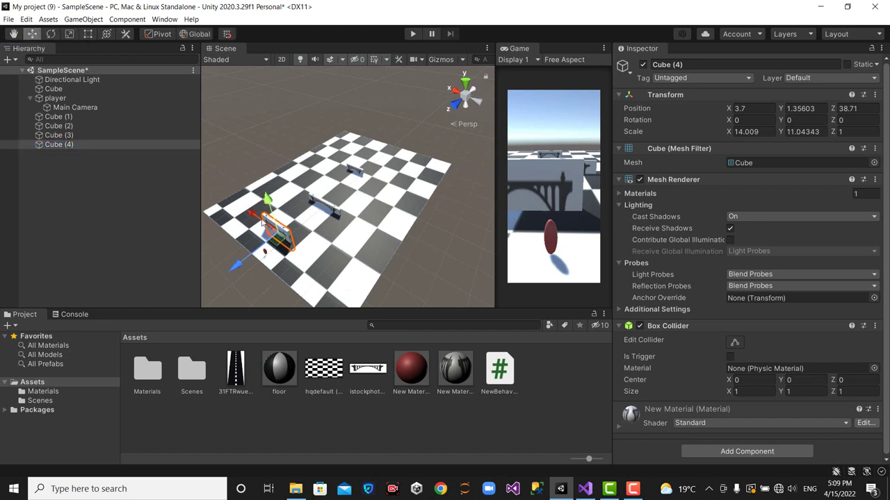
left_click_drag(261, 222, 300, 256)
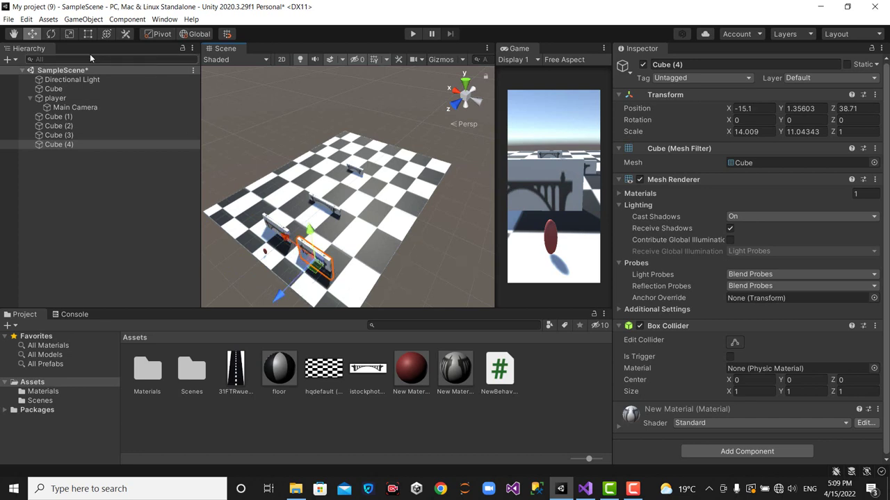
left_click(52, 34)
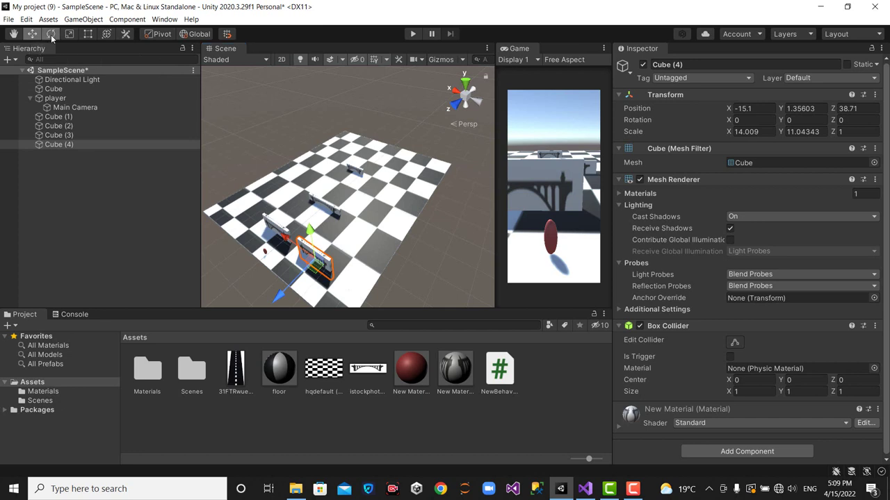
left_click_drag(336, 218, 347, 297)
left_click(34, 36)
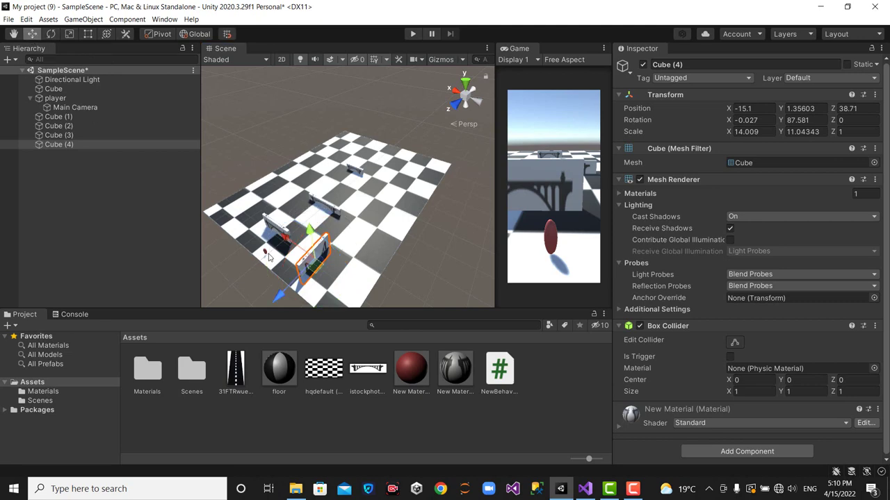
mouse_move(304, 270)
left_mouse_down()
mouse_move(317, 264)
mouse_move(296, 276)
mouse_move(294, 261)
mouse_move(266, 257)
left_mouse_up()
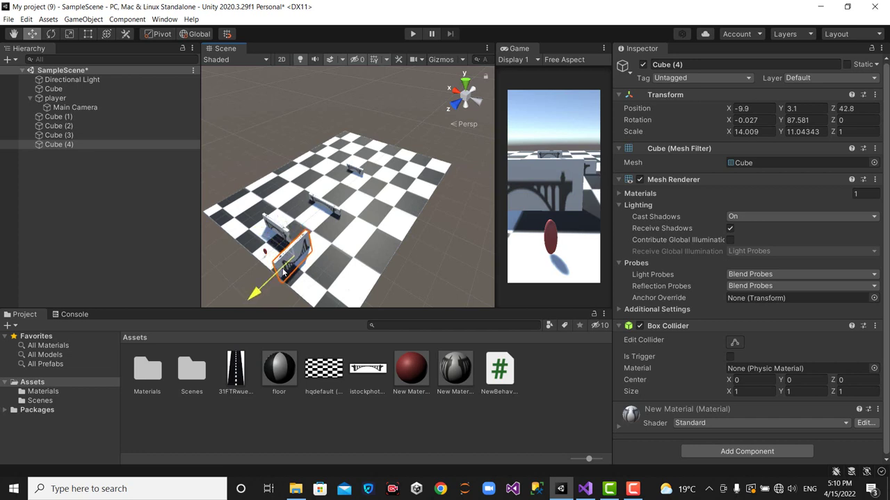
left_click_drag(283, 273, 285, 271)
left_click_drag(353, 269, 479, 159, "alt")
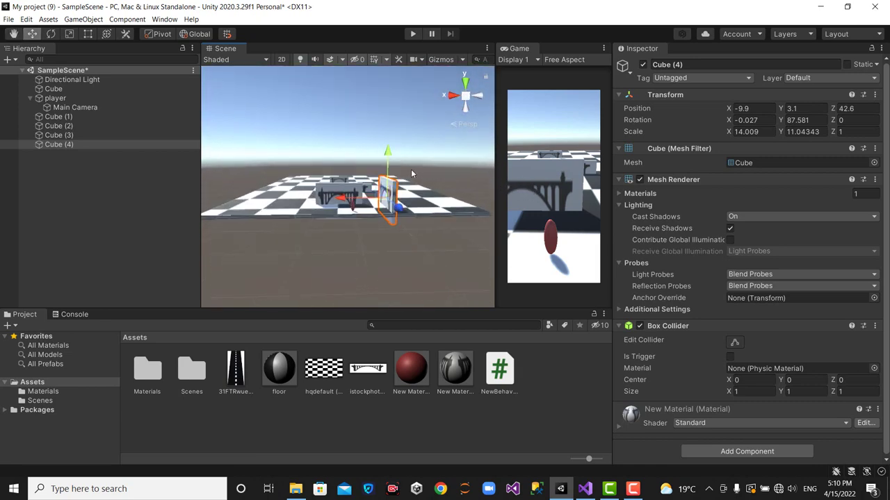
Move Cube (4) up and further down the track to position -9.9, 5.9, 46.1.
left_click_drag(387, 168, 338, 167)
left_click(323, 198)
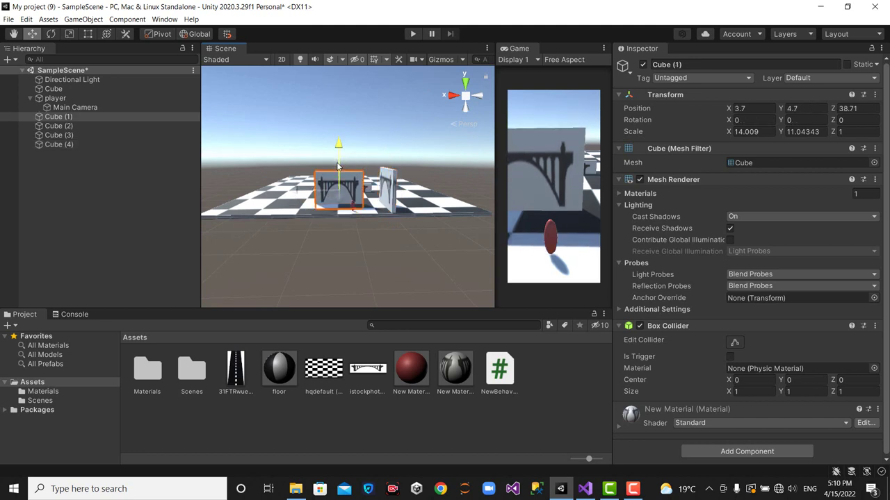
left_click(390, 188)
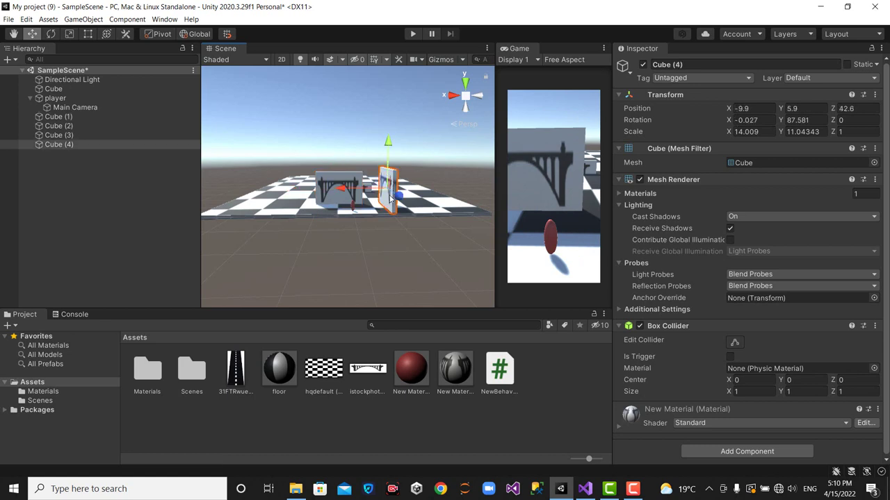
left_click_drag(394, 196, 390, 186)
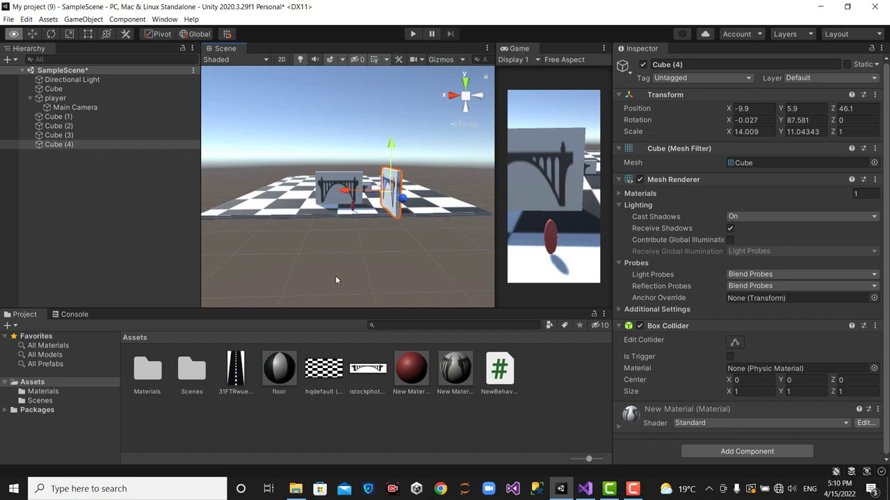
scroll(335, 275, "down", 3, "alt")
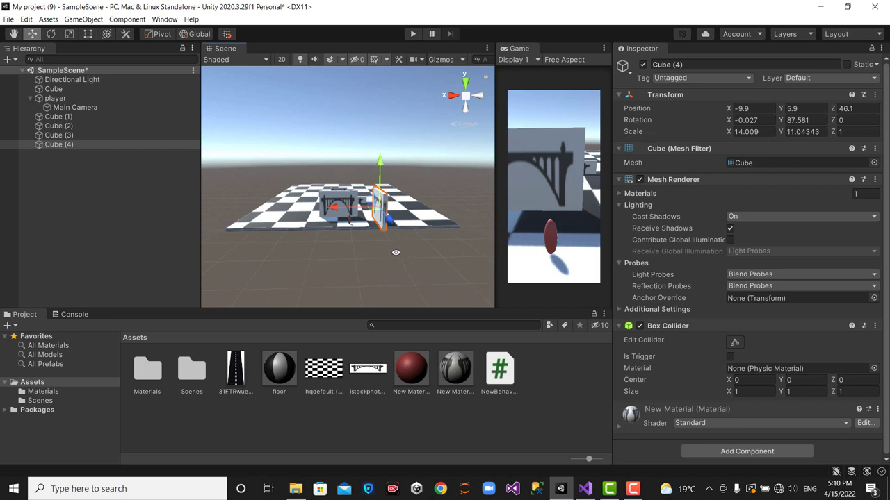
left_click_drag(395, 253, 284, 216, "alt")
Scale the Cube (1) wall taller in Y, to about 14.8.
left_click(284, 216)
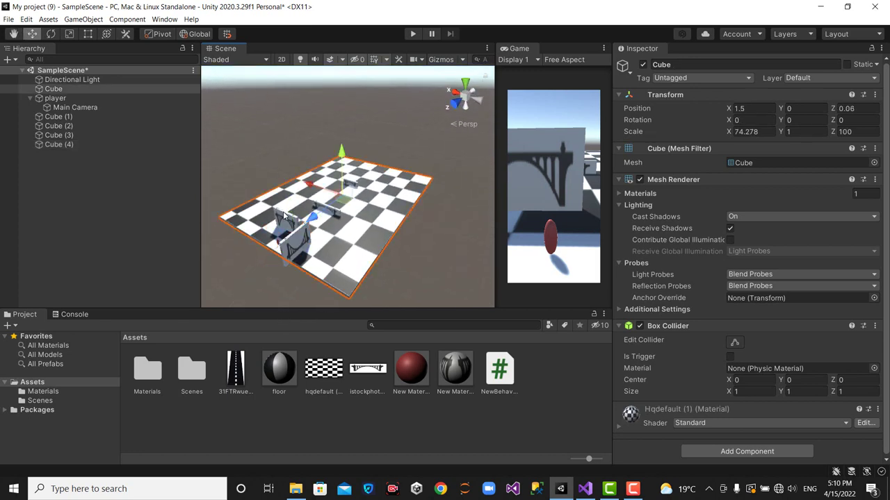
left_click(284, 217)
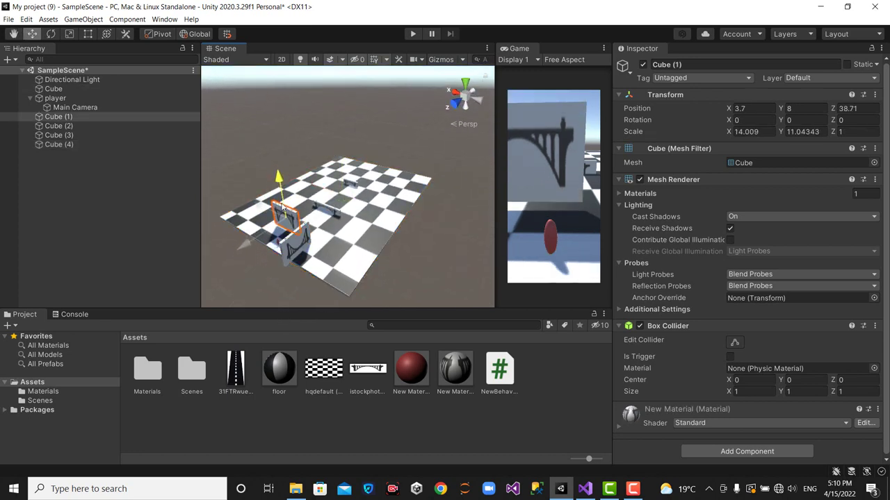
left_click(50, 33)
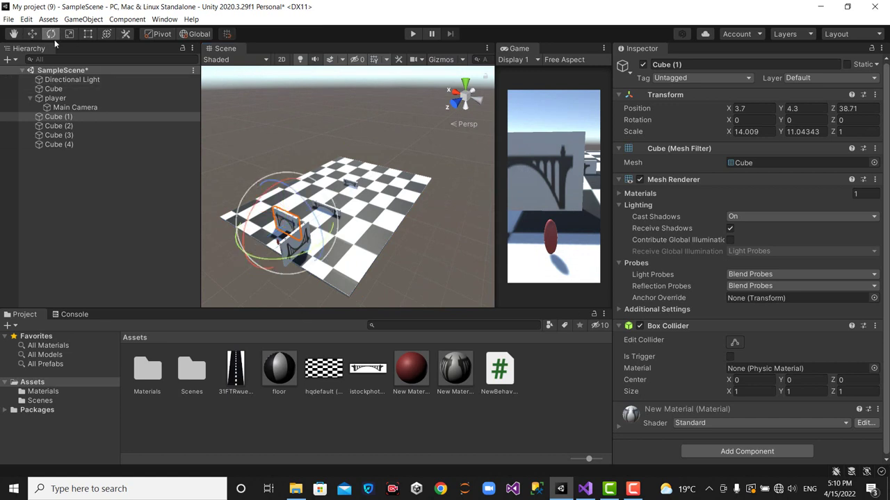
left_click(69, 35)
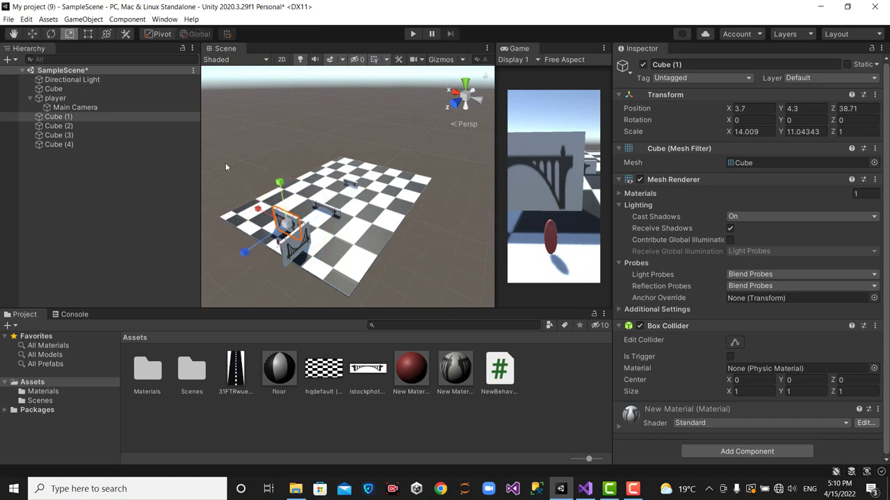
left_click_drag(284, 210, 279, 202)
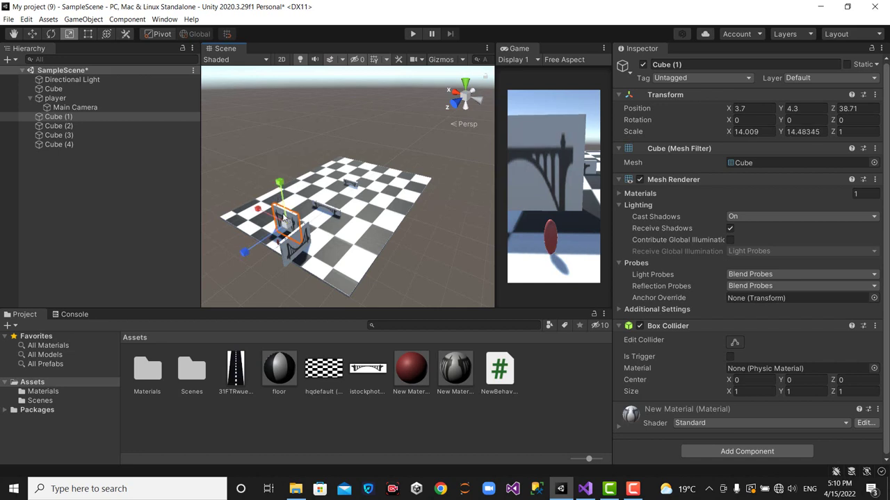
Duplicate Cube (1) as Cube (5) and move it to -13.3, 4.3, 28.
left_click(318, 209)
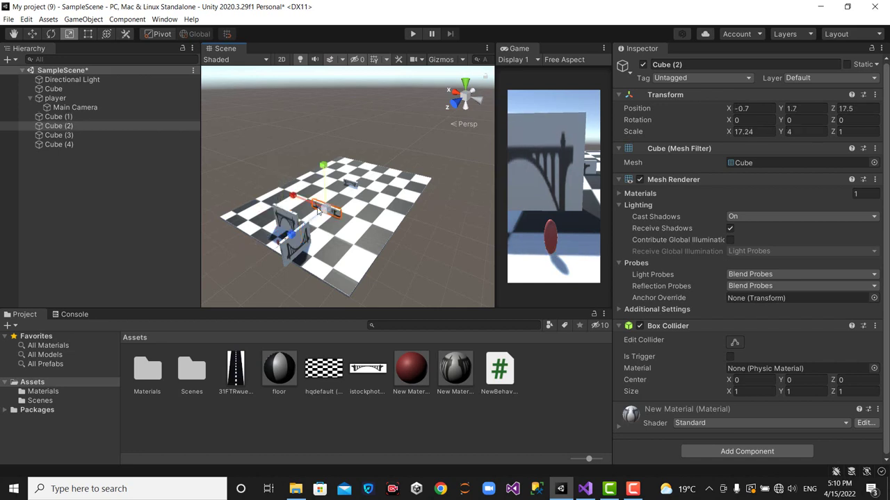
left_click(285, 219)
key("ctrl+d")
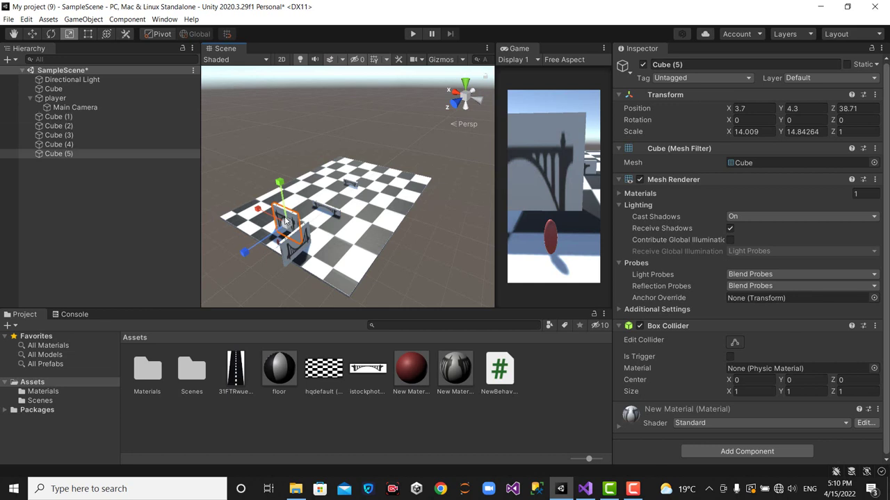
left_click(114, 153)
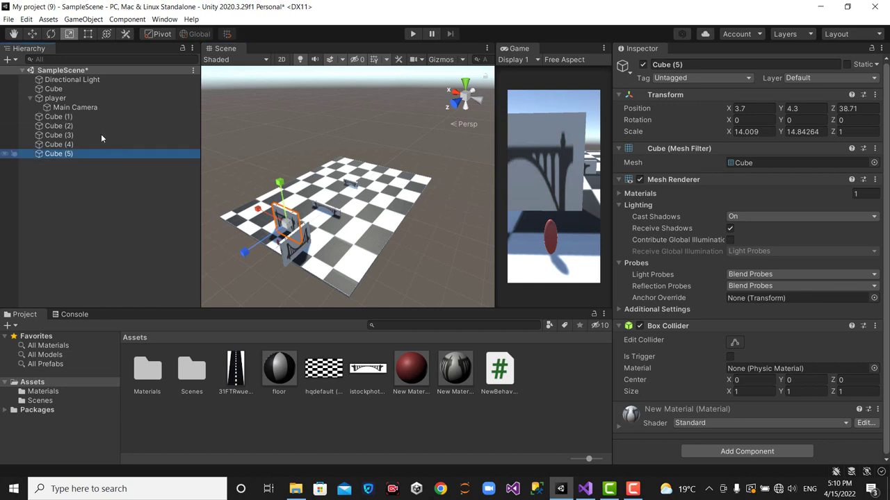
left_click(31, 35)
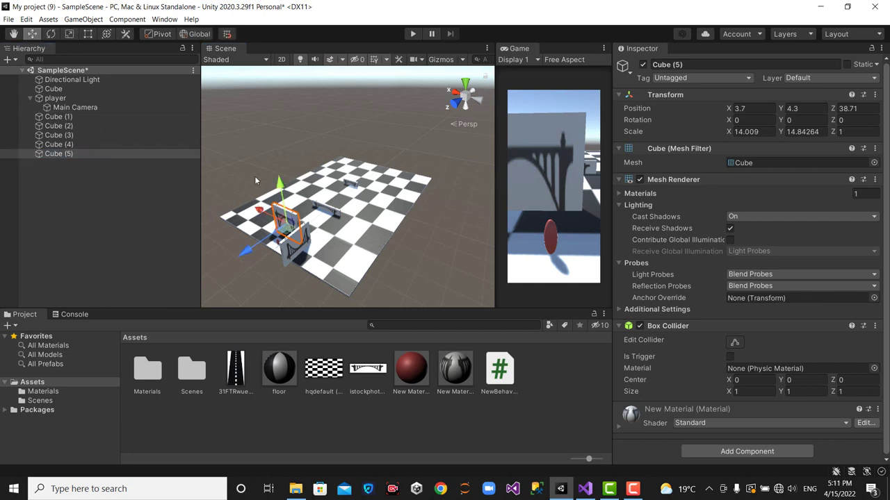
left_click(262, 240)
left_click(283, 221)
left_click_drag(246, 248, 311, 219)
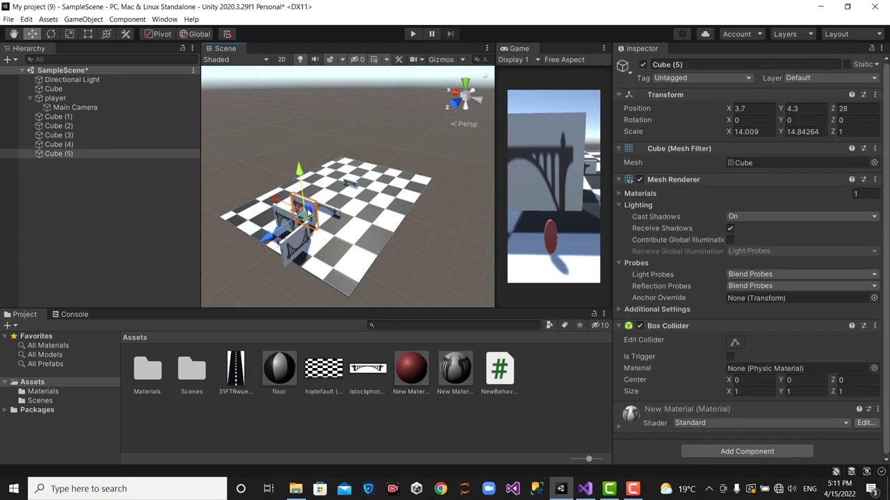
left_click_drag(288, 207, 314, 222)
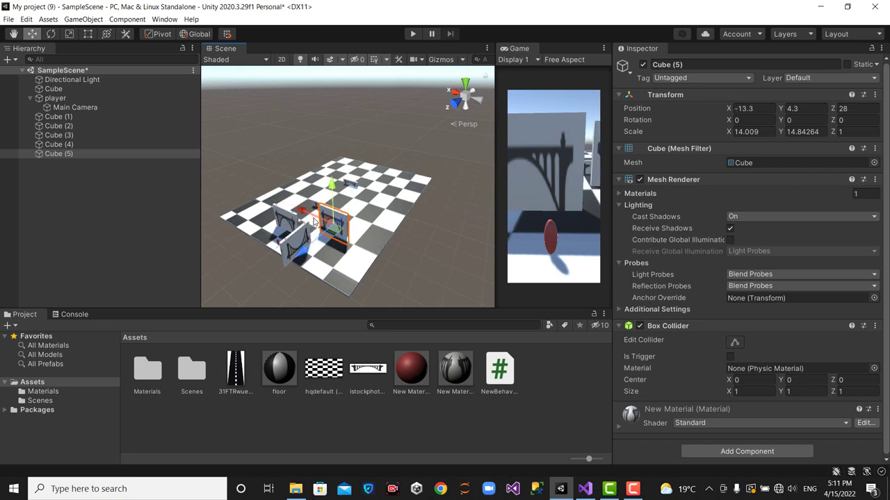
left_click(292, 252)
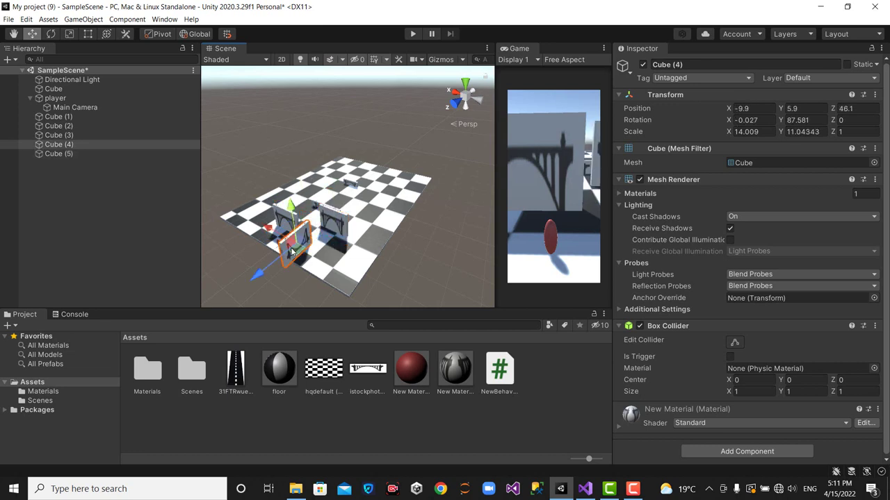
Duplicate Cube (4) as Cube (6), widen it in X and place it at -21.4, 5.9, 40.2.
key("ctrl+d")
left_click_drag(276, 235, 348, 247)
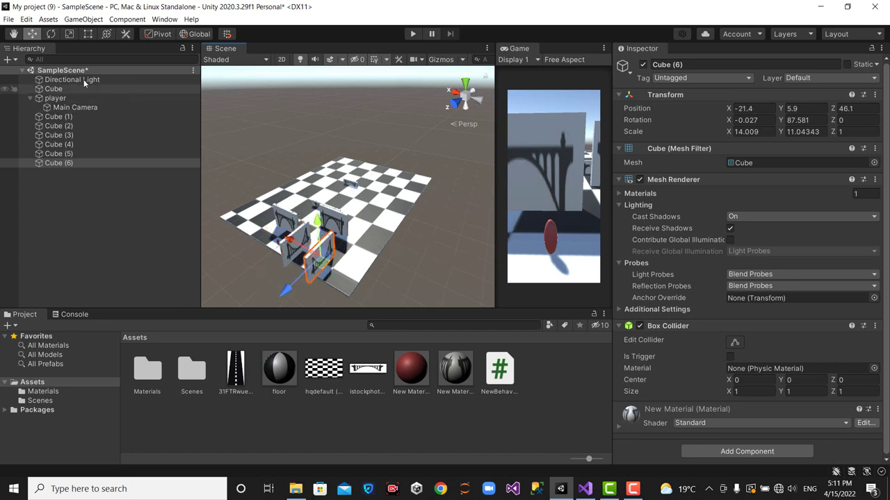
left_click(69, 35)
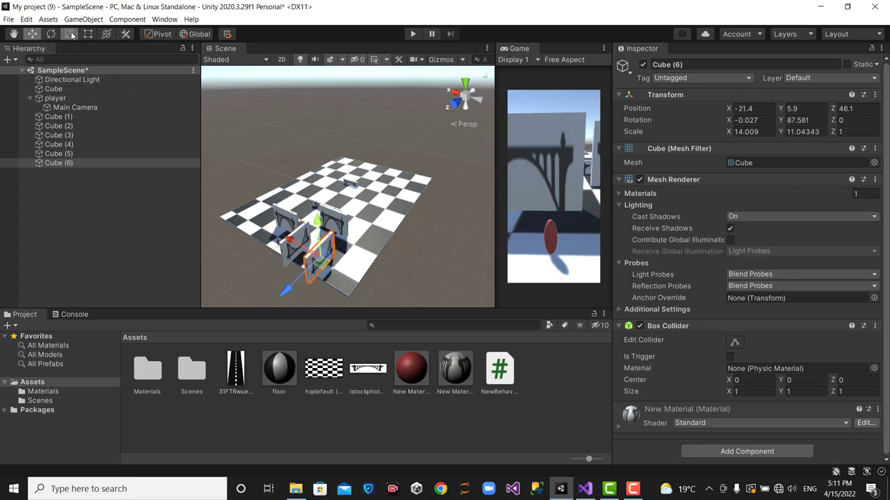
left_click(332, 250)
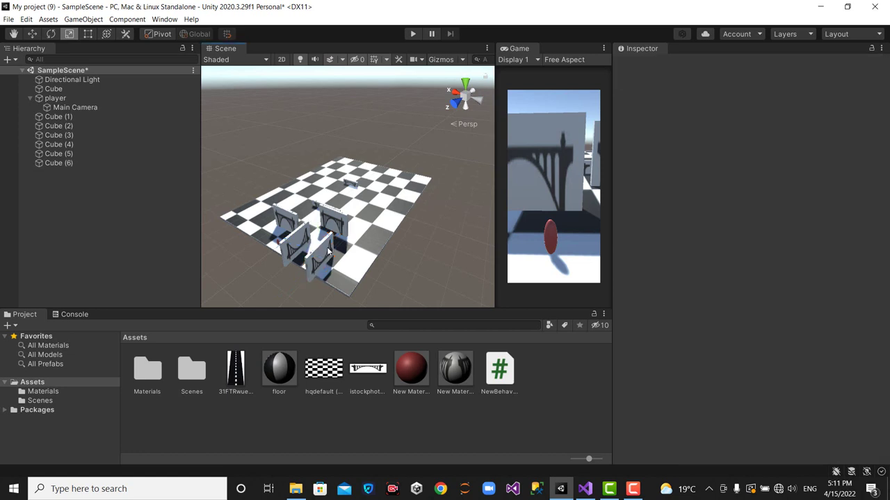
left_click(339, 257)
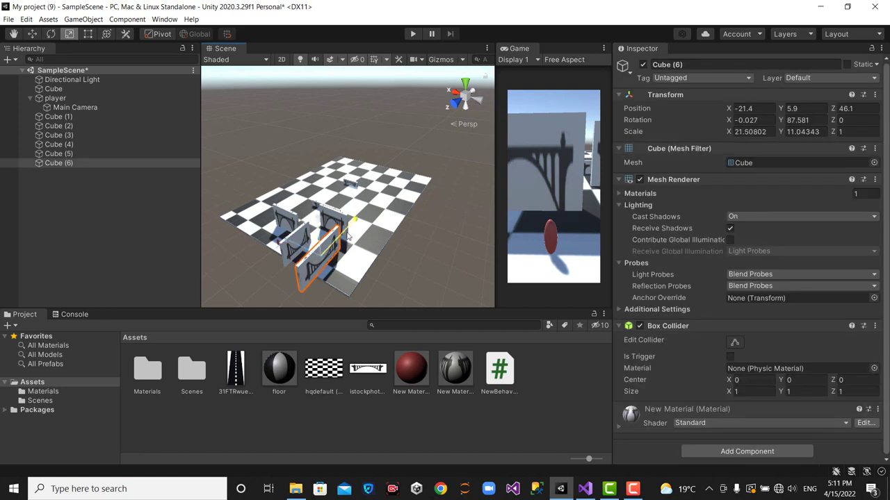
left_click_drag(330, 250, 348, 236)
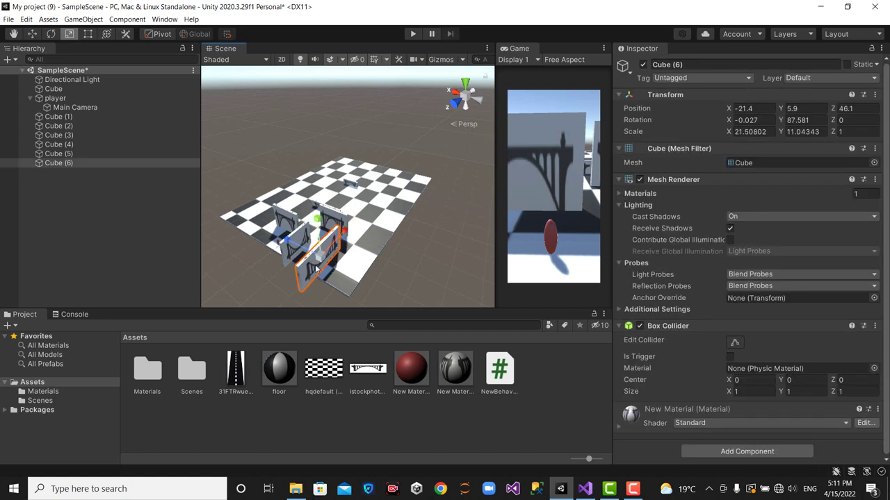
left_click(32, 34)
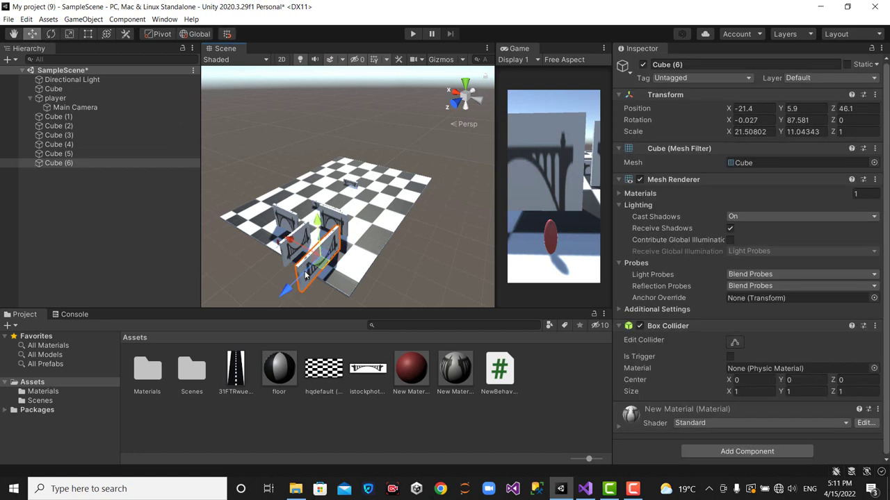
left_click_drag(305, 275, 311, 266)
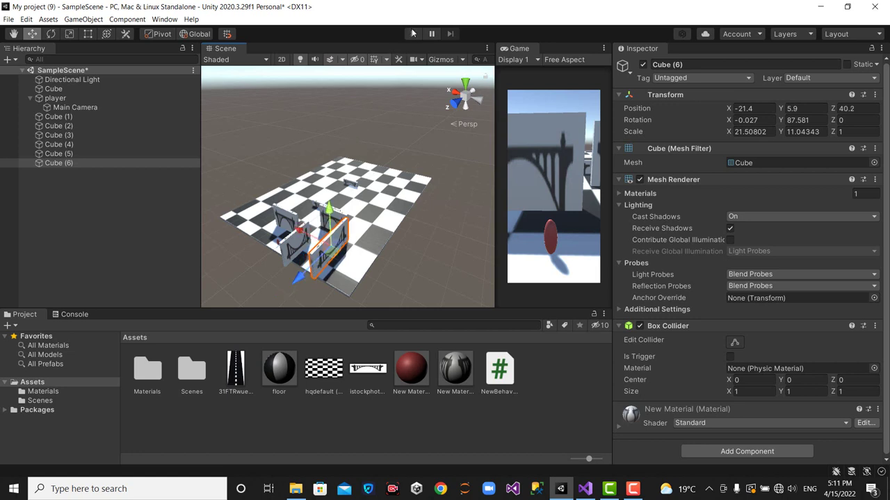
Play the scene and drive the capsule player forward through the corridor toward the arch wall.
left_click(414, 34)
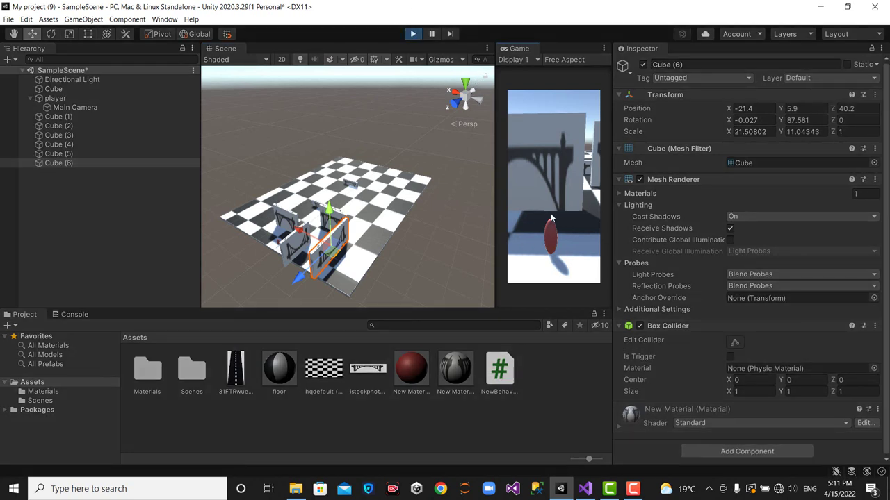
key("w")
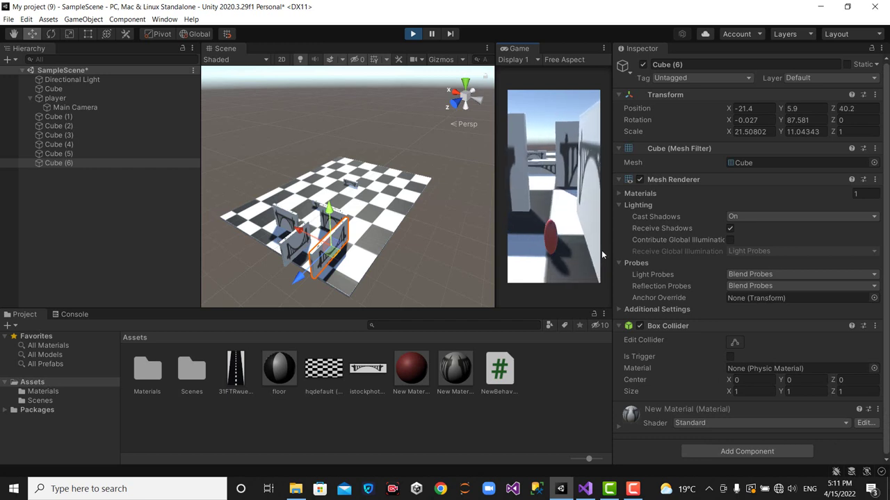
key("w")
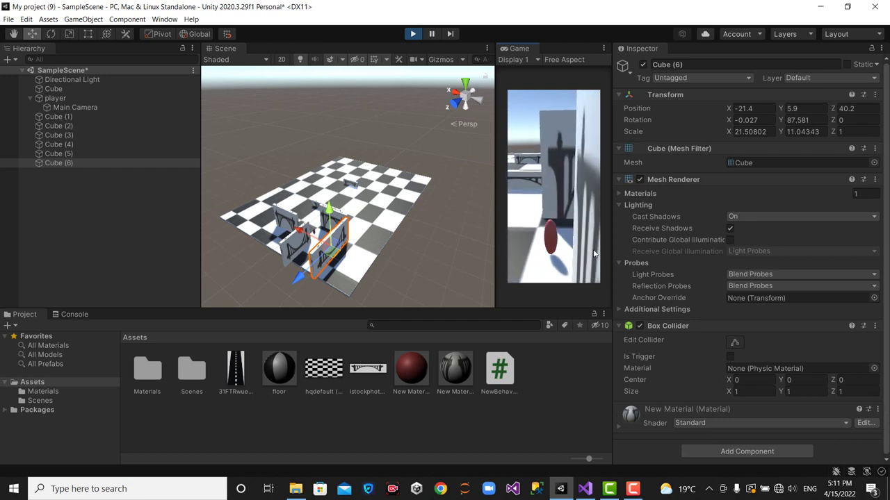
key("w")
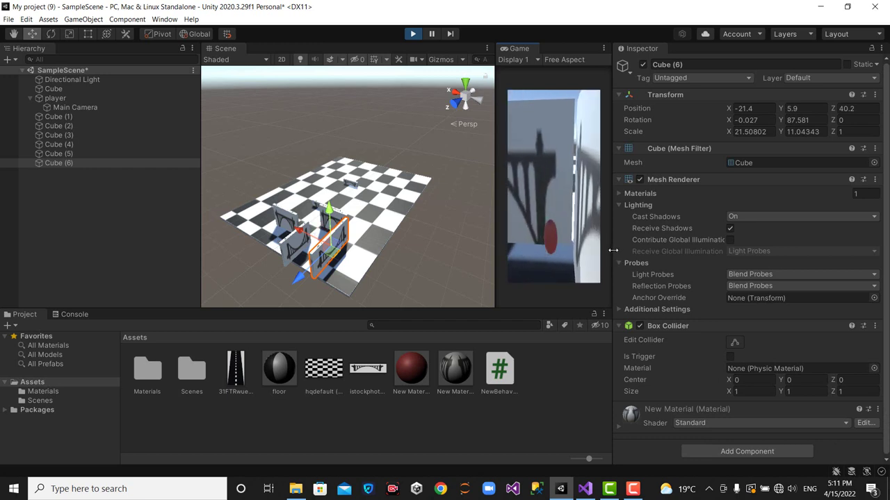
key("w")
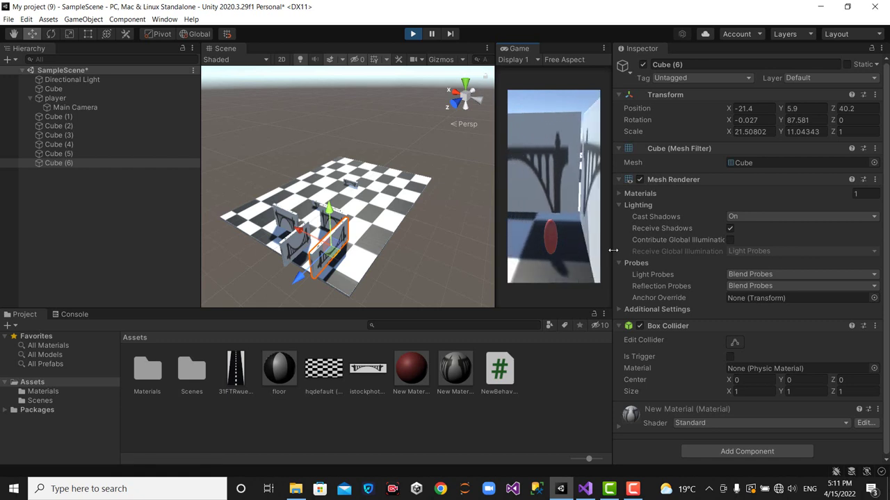
key("w")
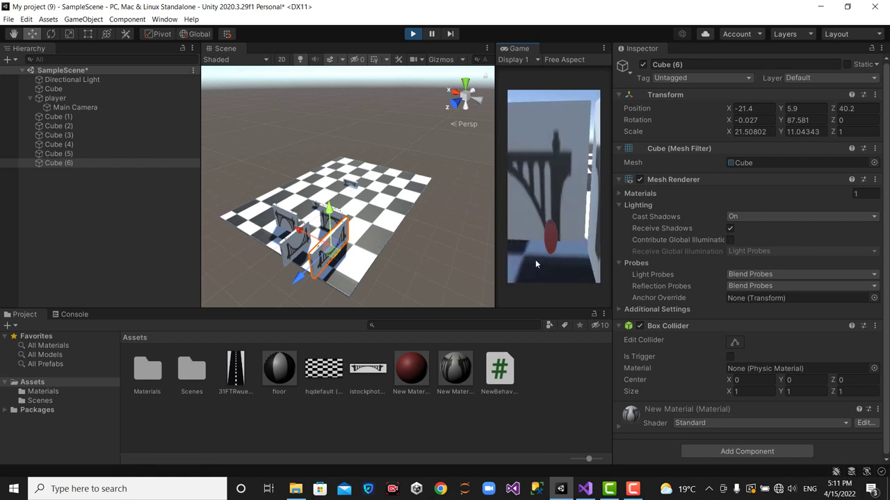
key("w")
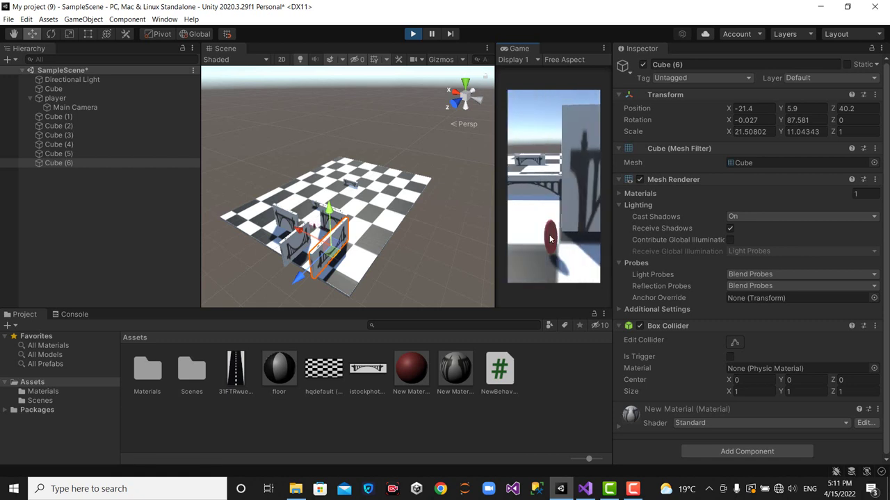
key("w")
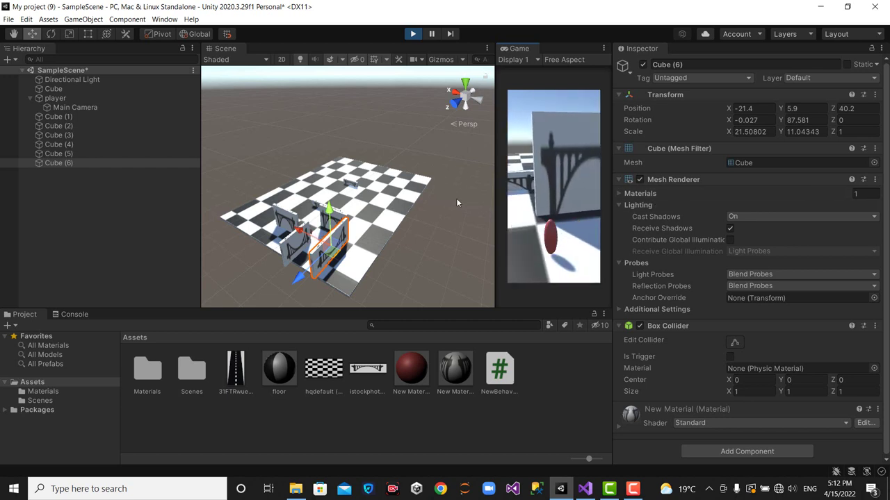
Clear the selection, restart the test run, and then stop Play mode.
left_click(486, 189)
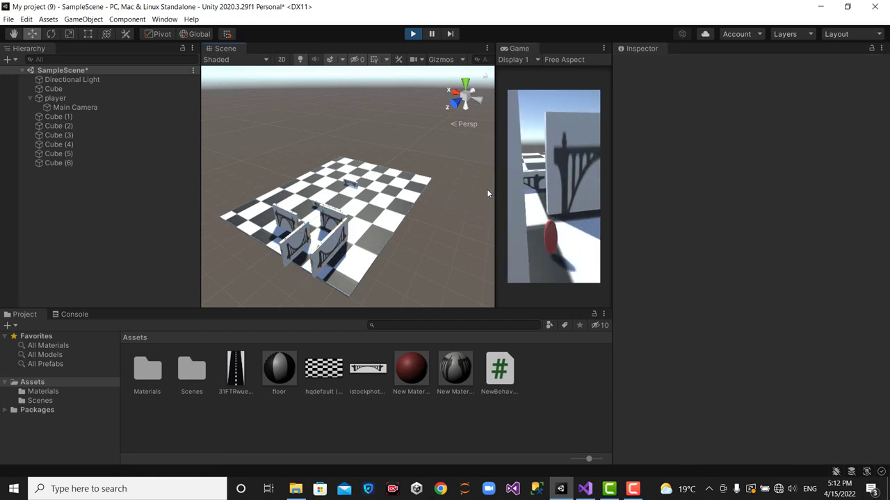
left_click(415, 34)
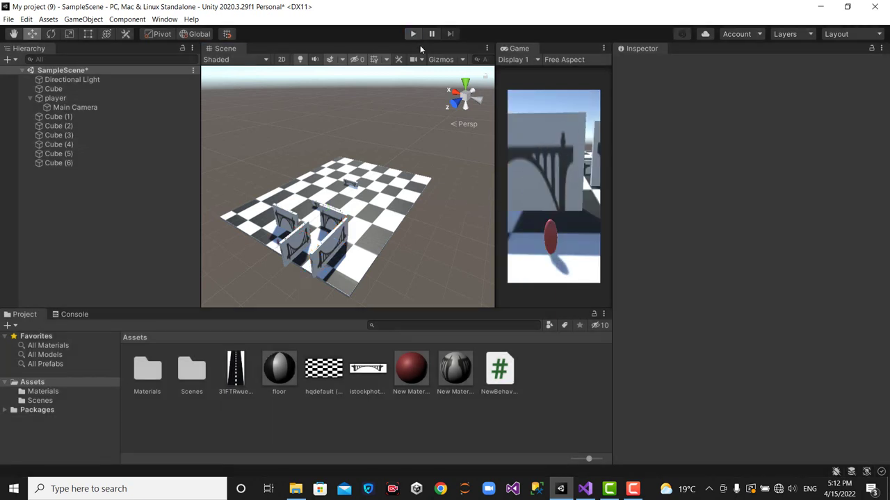
left_click(412, 34)
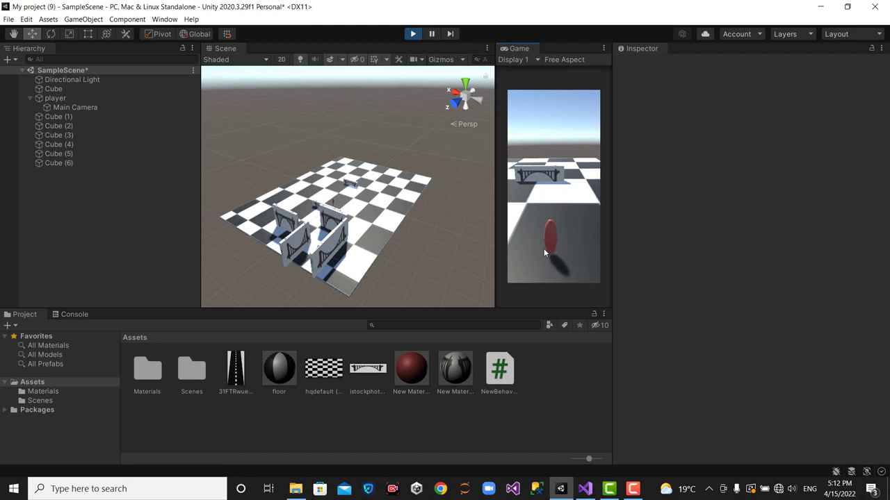
left_click(413, 35)
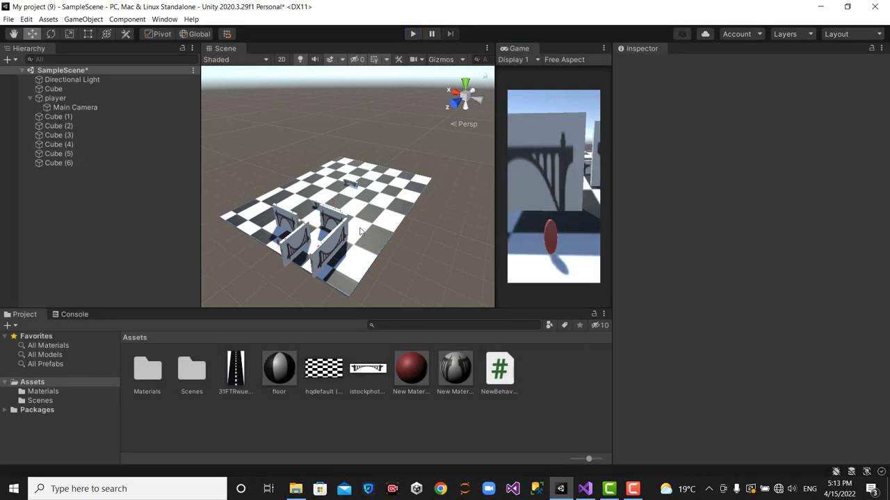
Shrink the floor Cube's X scale with the Scale tool into a narrow strip.
left_click(336, 253)
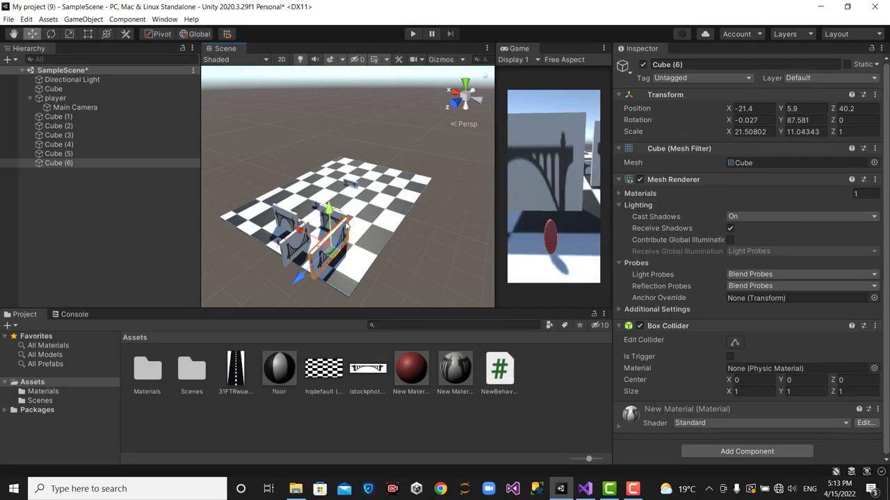
left_click(343, 237)
left_click(394, 202)
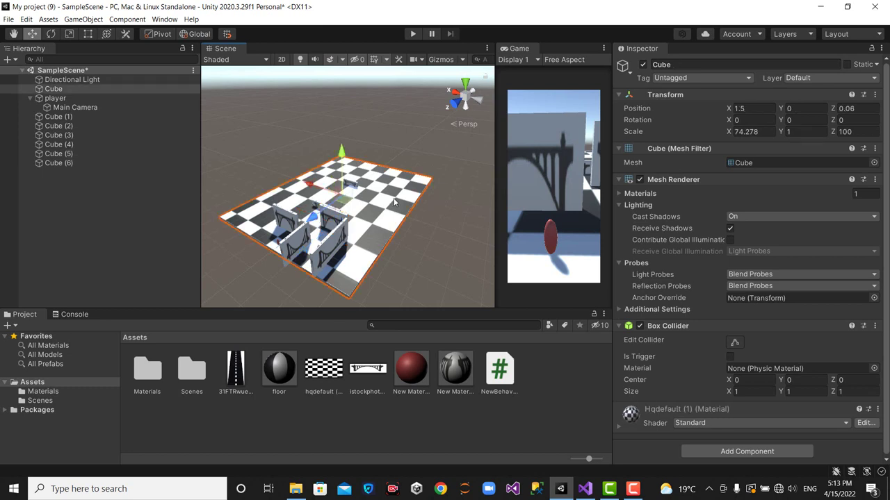
left_click(52, 35)
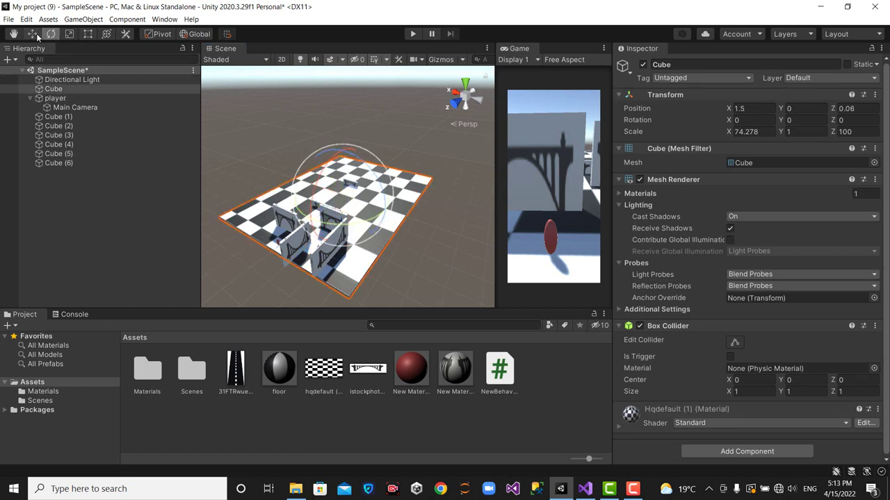
left_click(37, 36)
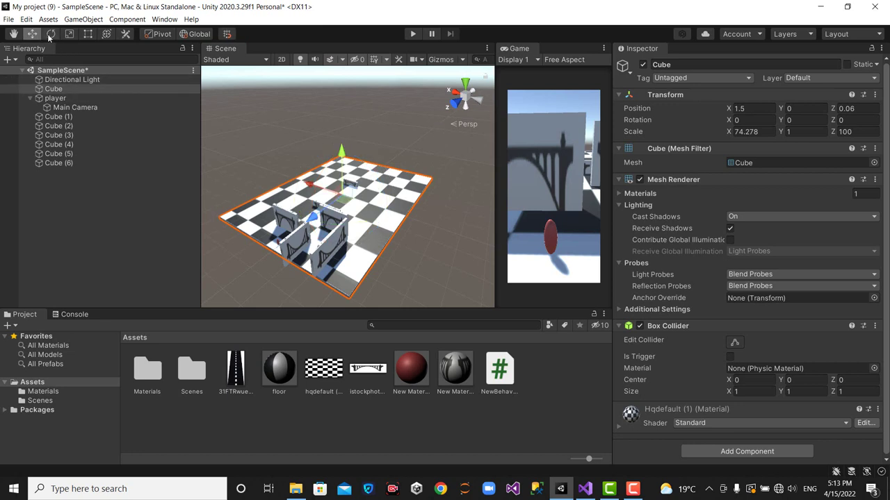
left_click(68, 34)
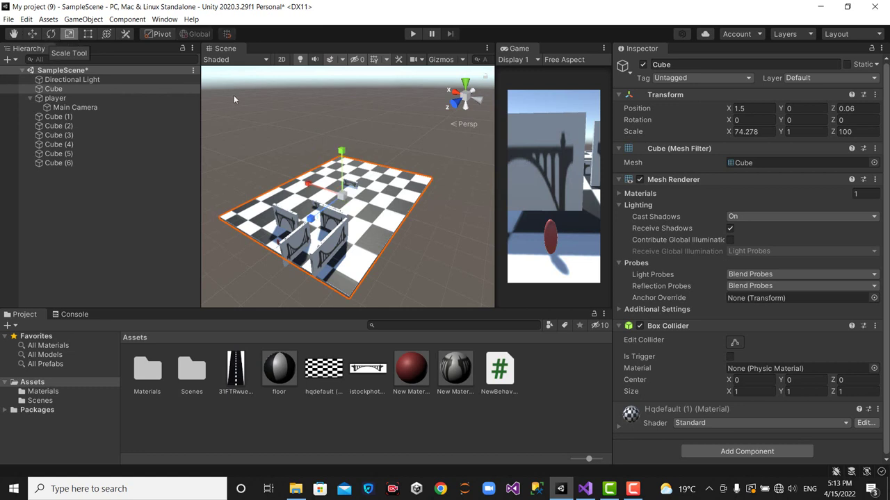
left_click(325, 189)
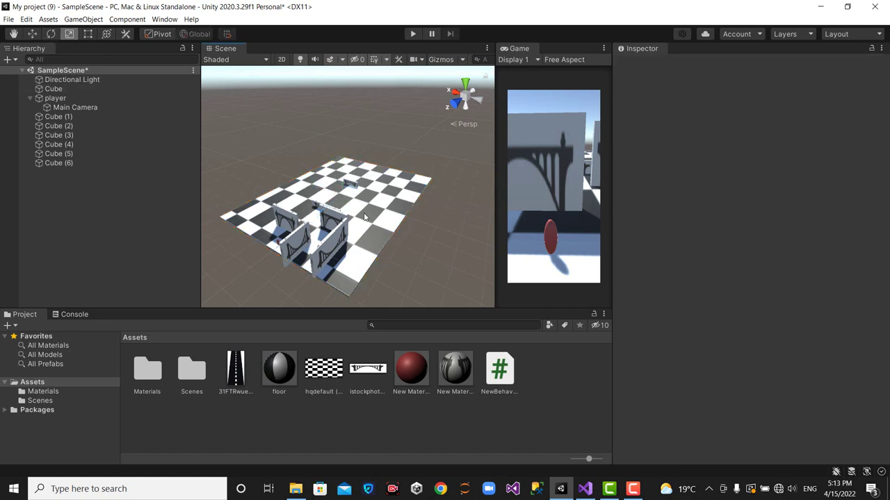
left_click(304, 181)
left_click_drag(313, 188, 342, 198)
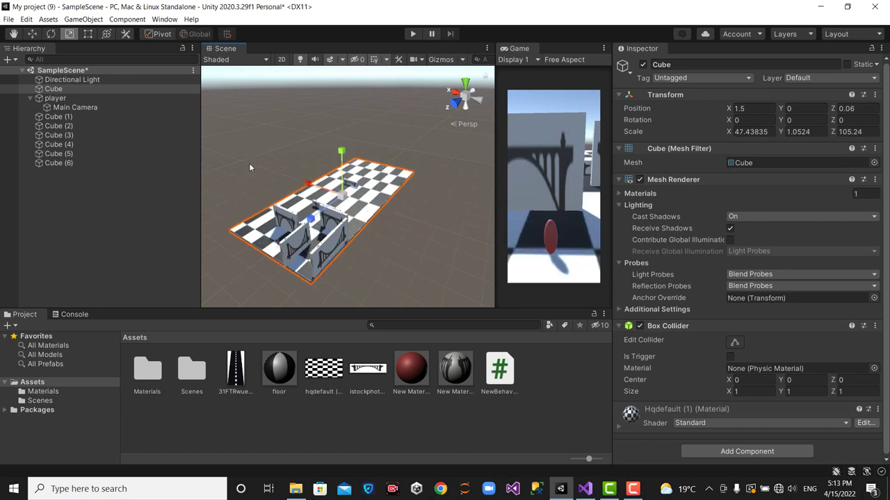
Box-select wall Cubes (1) through (6) and move them together along Z.
left_click(250, 201)
left_click_drag(290, 219, 371, 285)
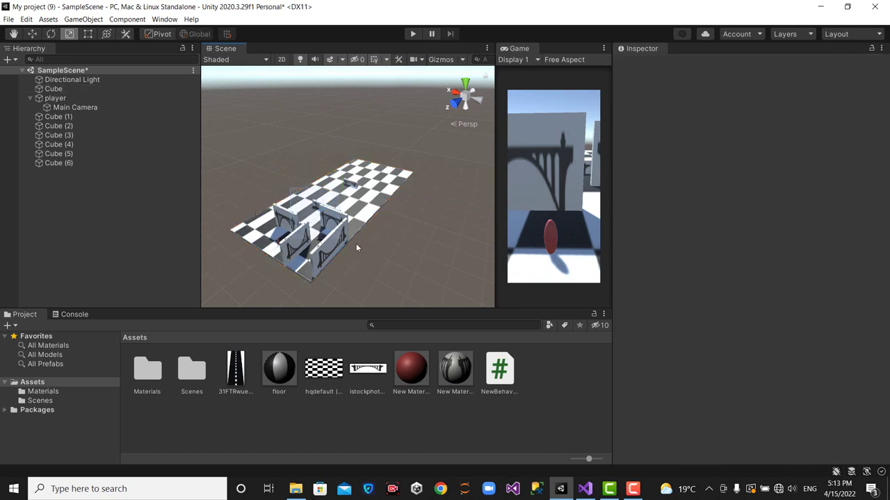
left_click(376, 268)
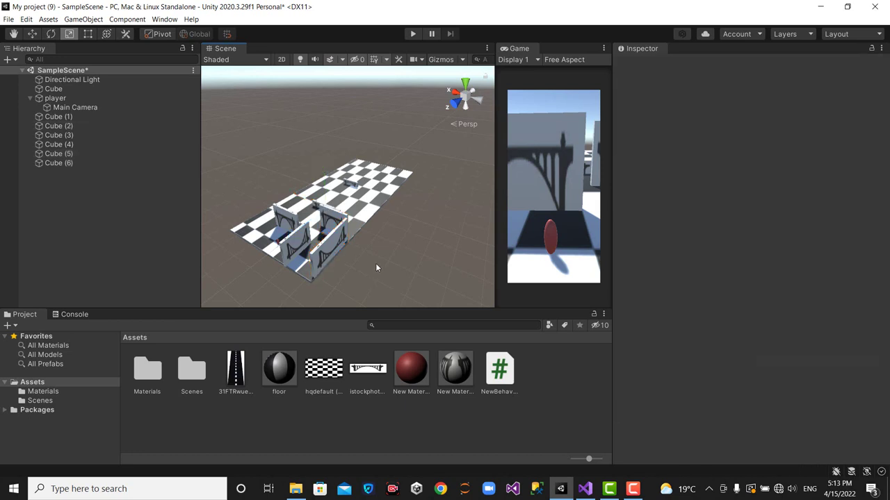
left_click_drag(258, 200, 372, 286)
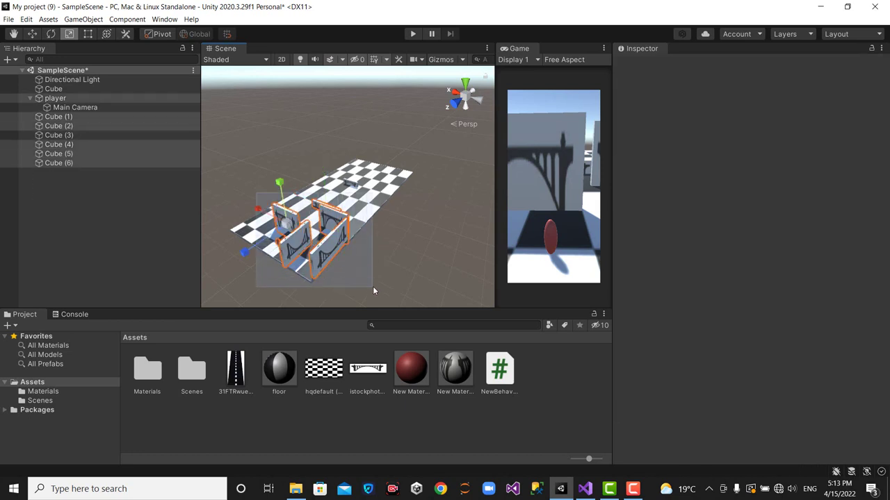
left_click(32, 34)
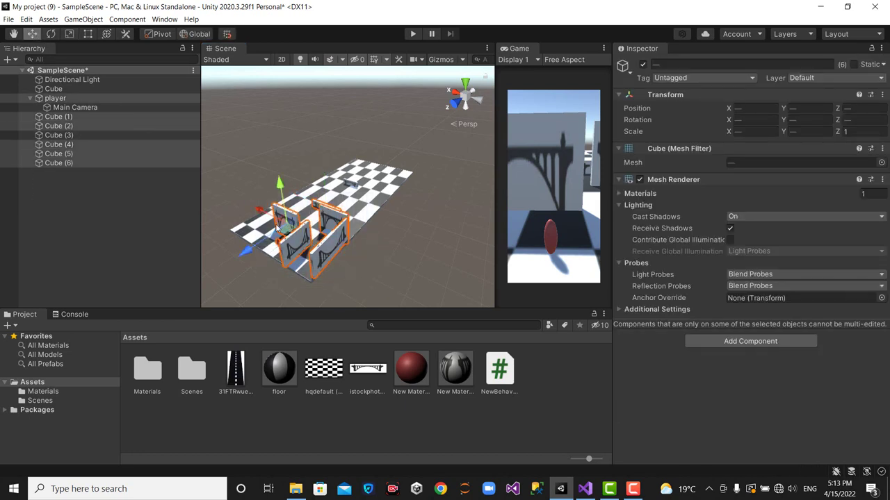
left_click(250, 190)
left_click_drag(250, 190, 377, 280)
mouse_move(256, 248)
left_mouse_down()
mouse_move(278, 233)
mouse_move(286, 201)
left_mouse_up()
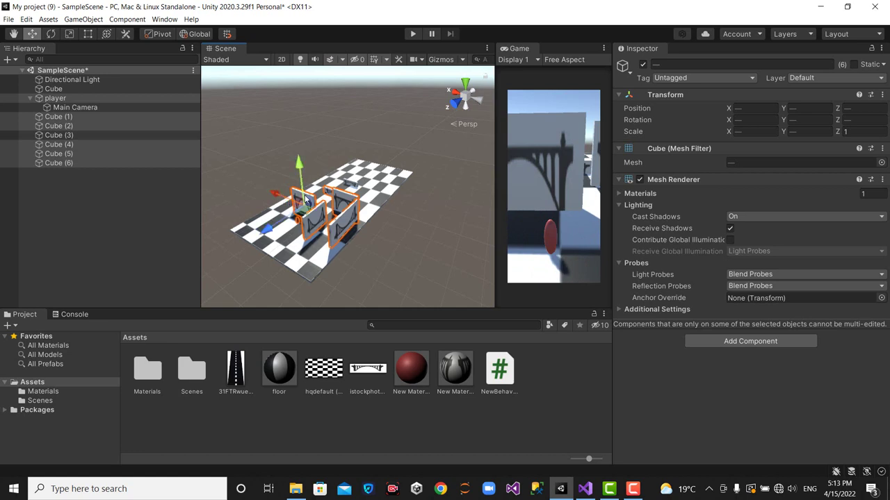
Zoom in on the walls and move Cube (1) along X to 18.2.
left_click(300, 198)
key("alt")
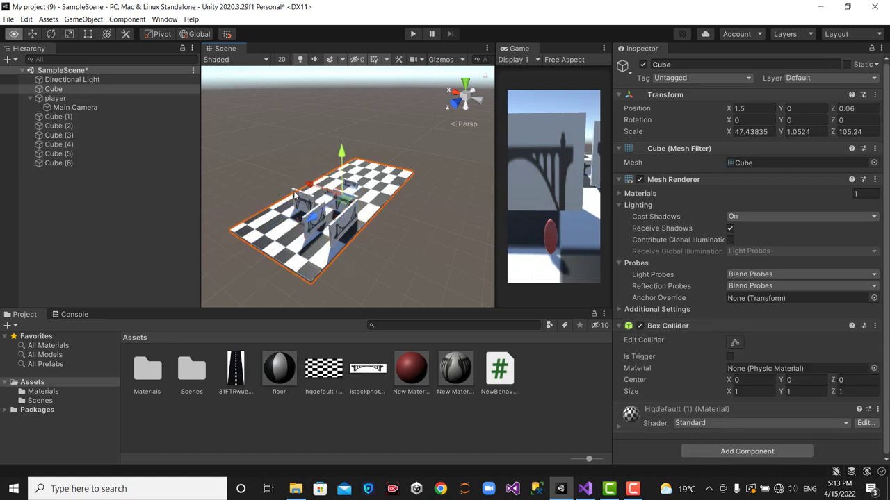
scroll(294, 197, "up", 2)
scroll(294, 195, "up", 2)
scroll(293, 191, "up", 3)
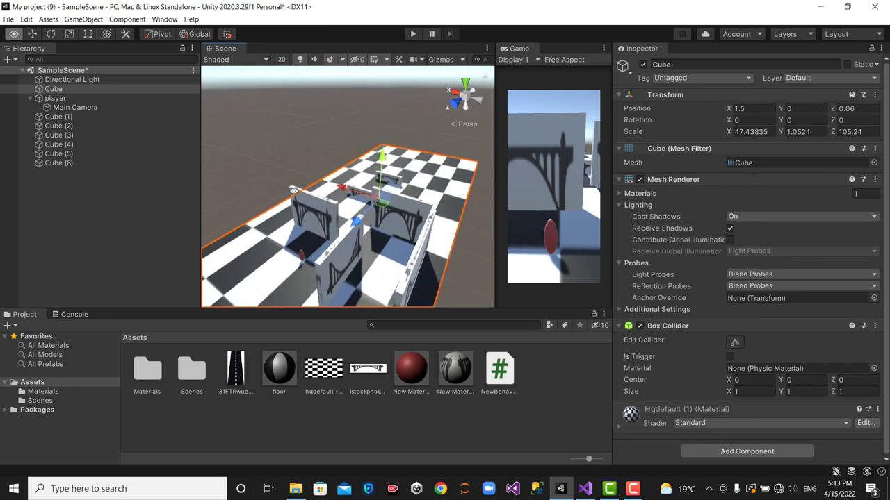
scroll(294, 190, "up", 2)
left_click(323, 231)
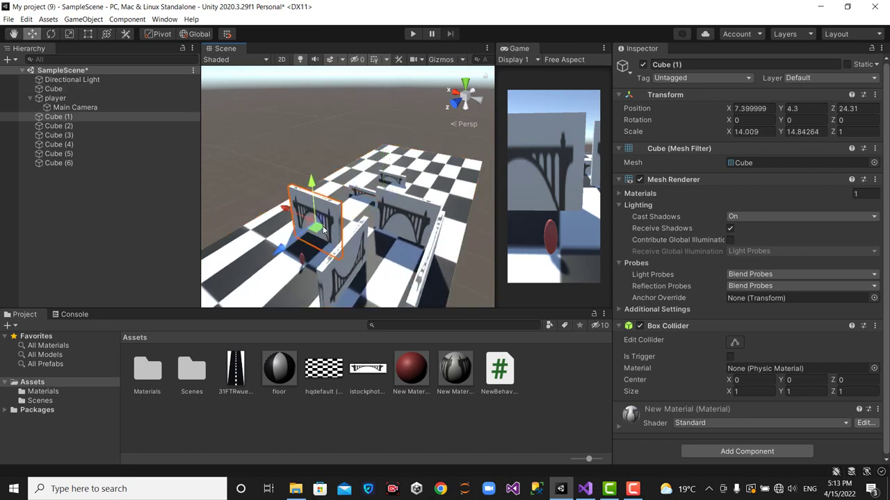
left_click_drag(306, 221, 275, 212)
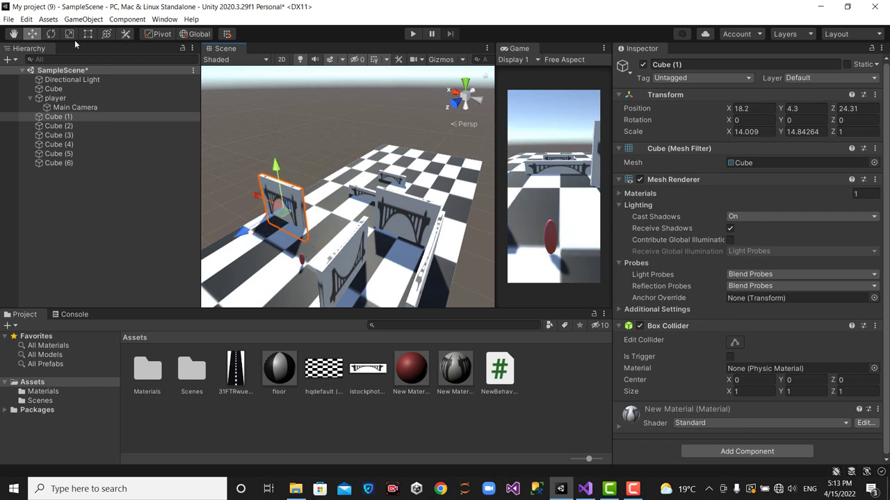
Scale Cube (1) wider along X and slide it to X 15.2.
left_click(51, 35)
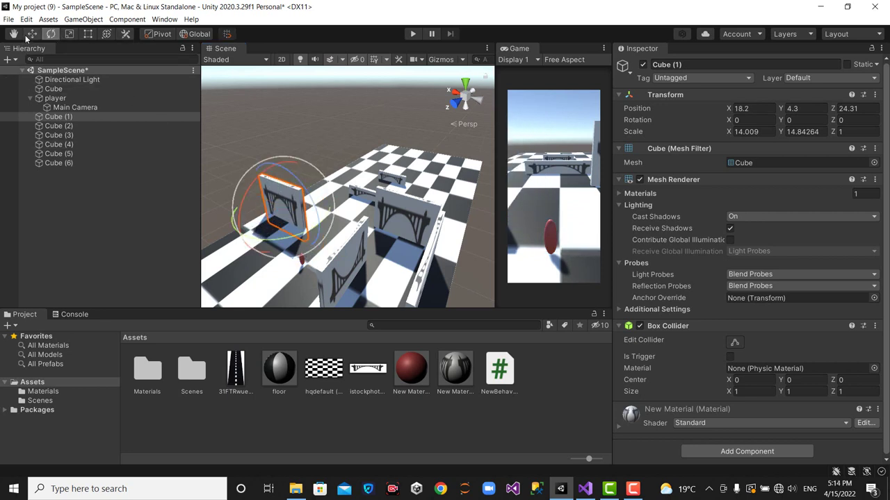
left_click(31, 35)
left_click(69, 35)
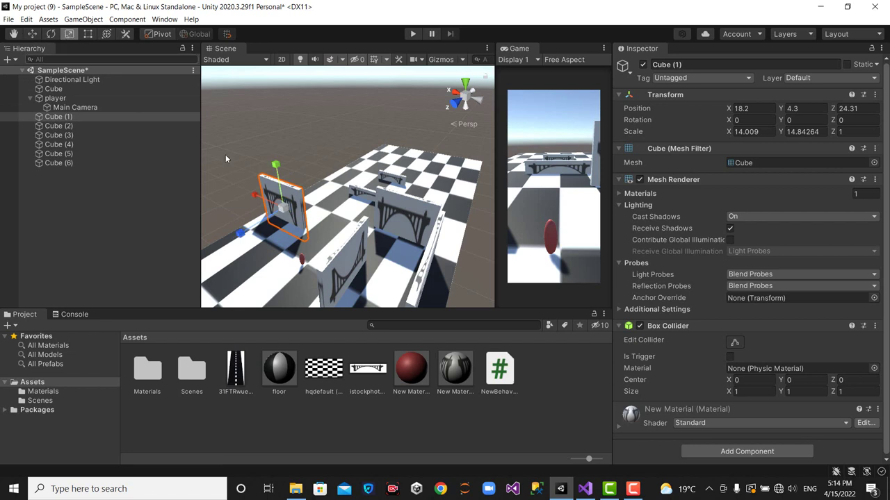
mouse_move(257, 196)
left_mouse_down()
mouse_move(276, 205)
mouse_move(240, 215)
left_mouse_up()
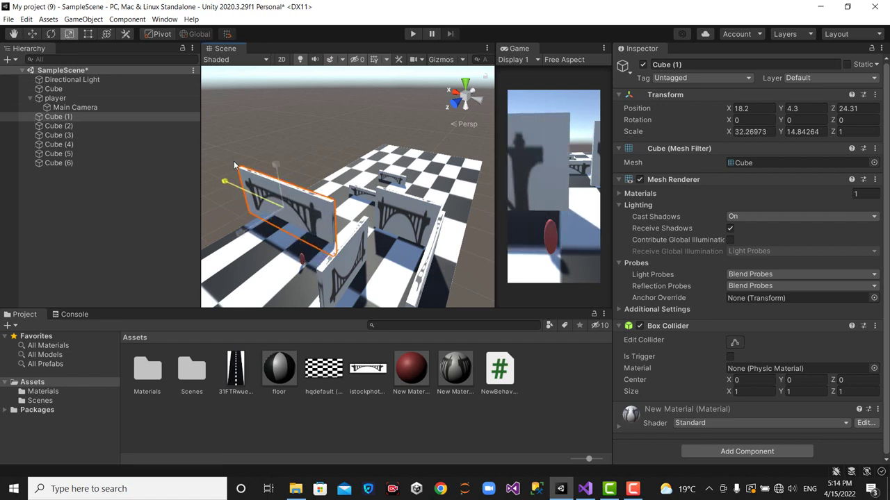
key("w")
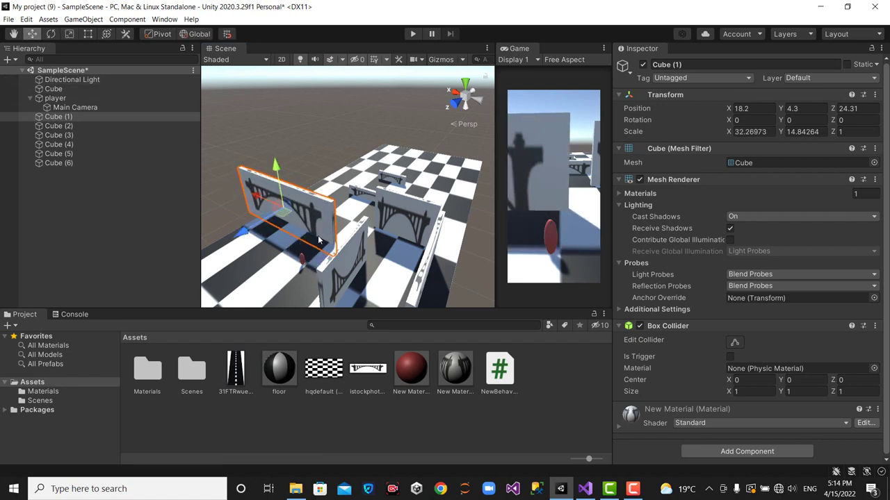
left_click(312, 217)
left_click(313, 217)
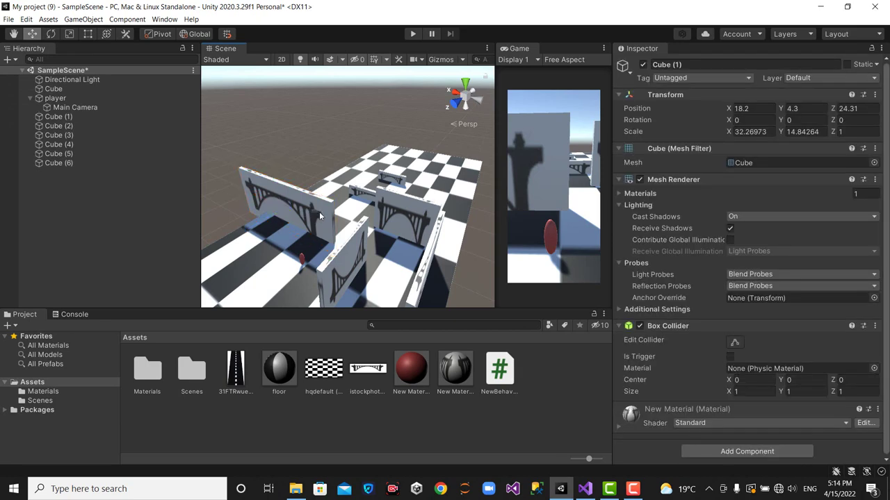
left_click(316, 217)
left_click(263, 196)
left_click_drag(258, 198, 272, 200)
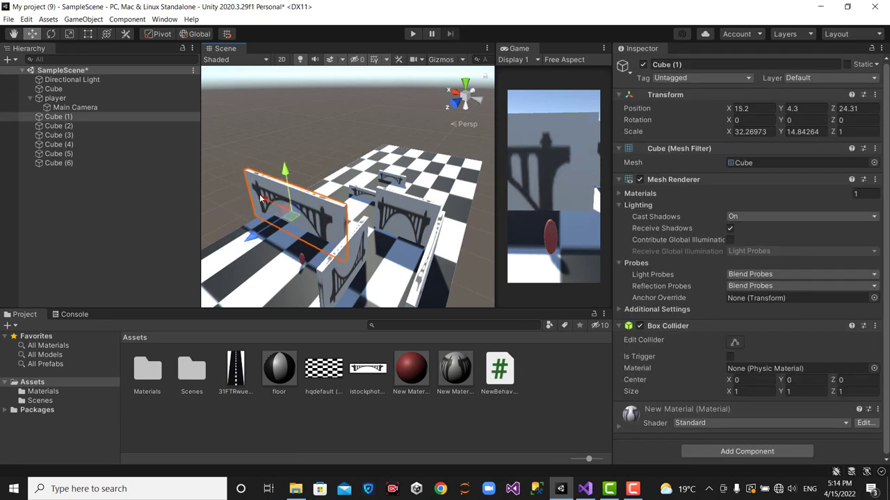
Shift Cube (5) sideways along X and move Cube (2) to X 17.2.
left_click(405, 210)
left_click_drag(386, 219, 400, 247)
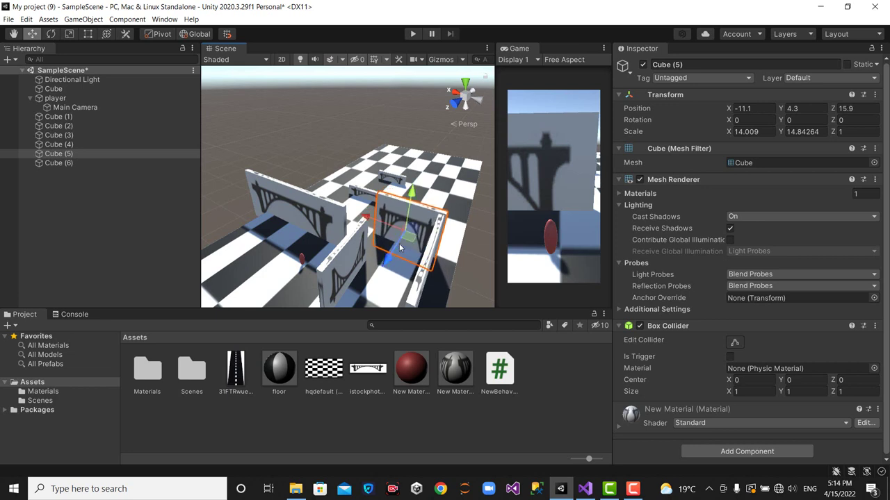
left_click(361, 196)
mouse_move(360, 196)
left_mouse_down()
mouse_move(324, 180)
mouse_move(334, 155)
left_mouse_up()
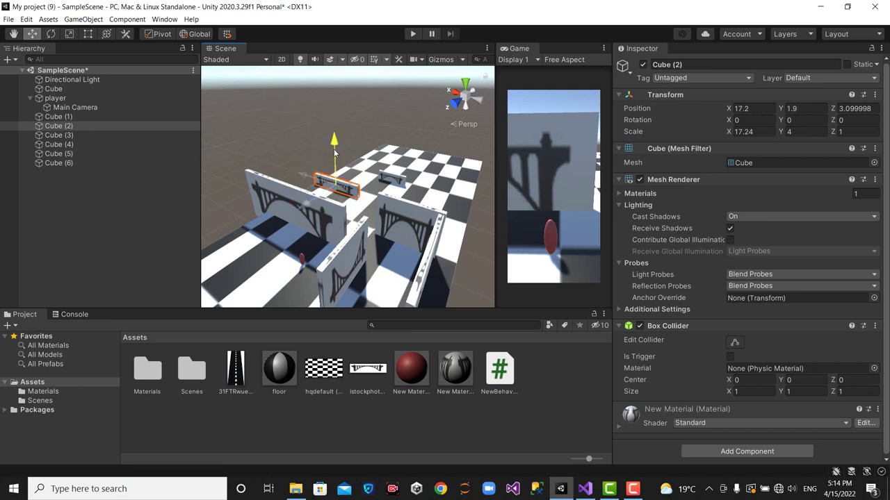
Scale Cube (2) to about 11.1 on Y and move it to position 17.1, 4.7, 3.1.
left_click(50, 34)
left_click(69, 34)
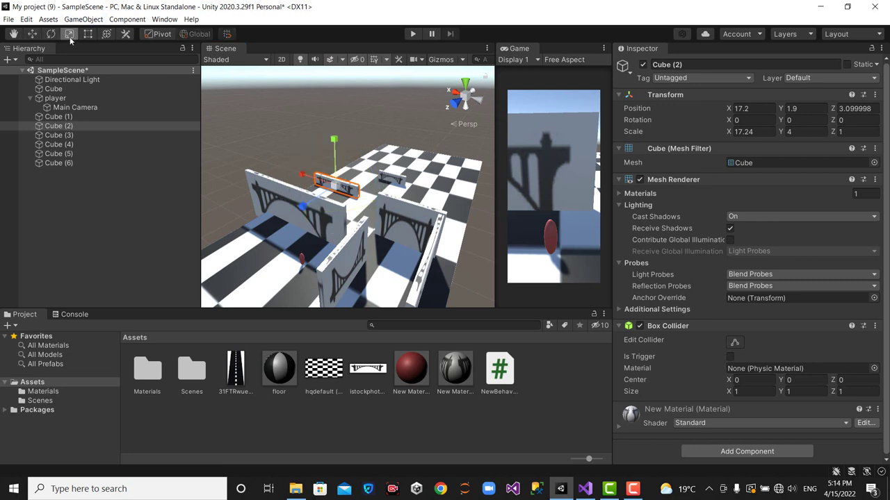
left_click_drag(334, 140, 335, 104)
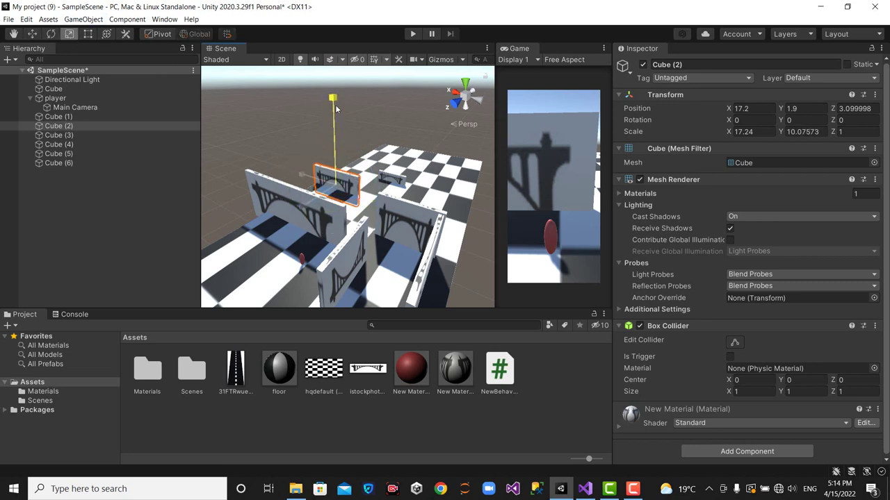
left_click(334, 90)
left_click(336, 184)
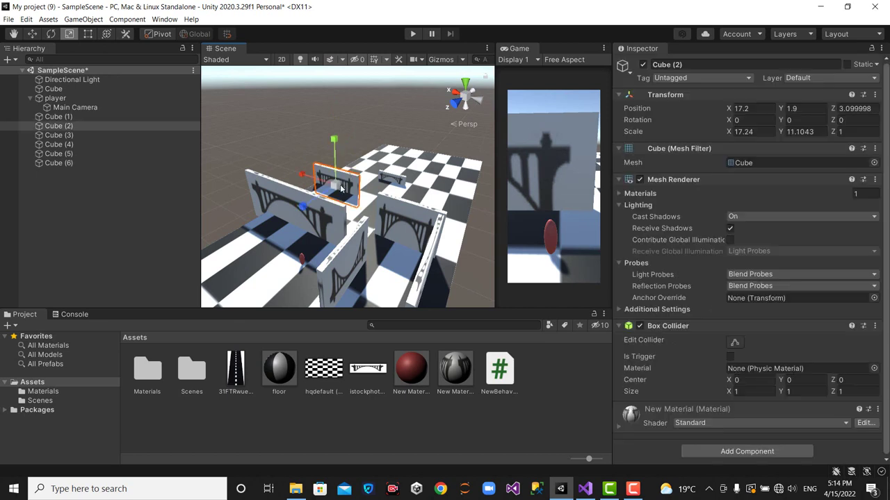
left_click(32, 34)
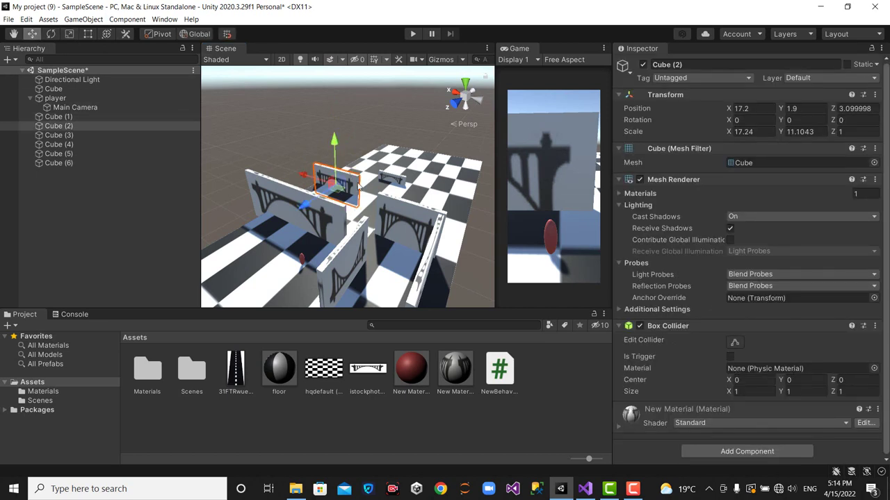
left_click_drag(335, 165, 339, 168)
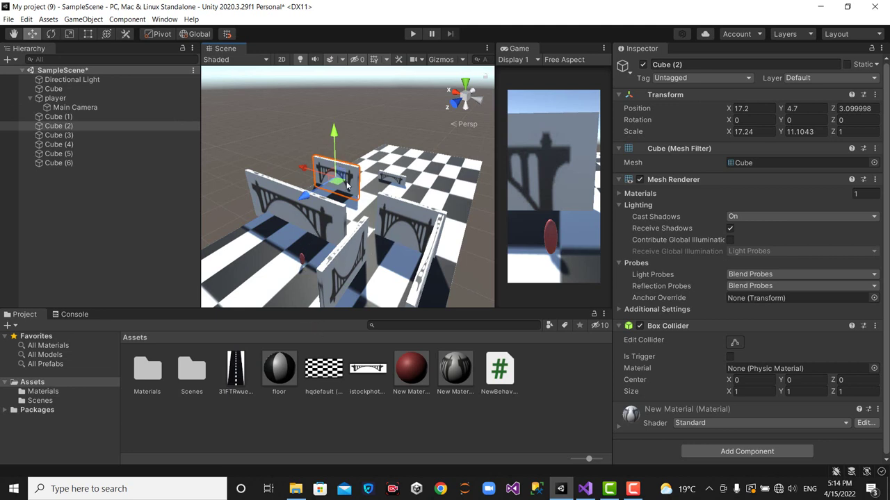
left_click_drag(327, 178, 324, 178)
left_click(395, 182)
Duplicate Cube (3) as Cube (7) and move the copy back along Z to -22.2.
left_click_drag(397, 169, 398, 181)
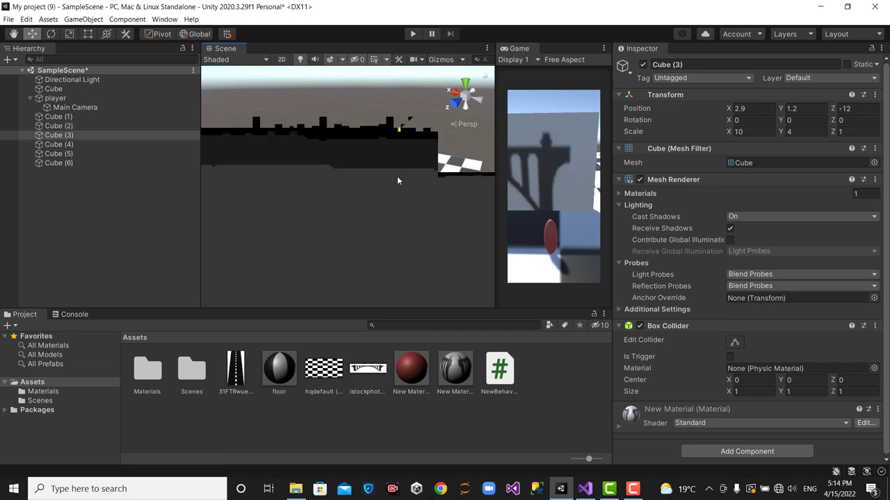
key("ctrl+z")
left_click(439, 200)
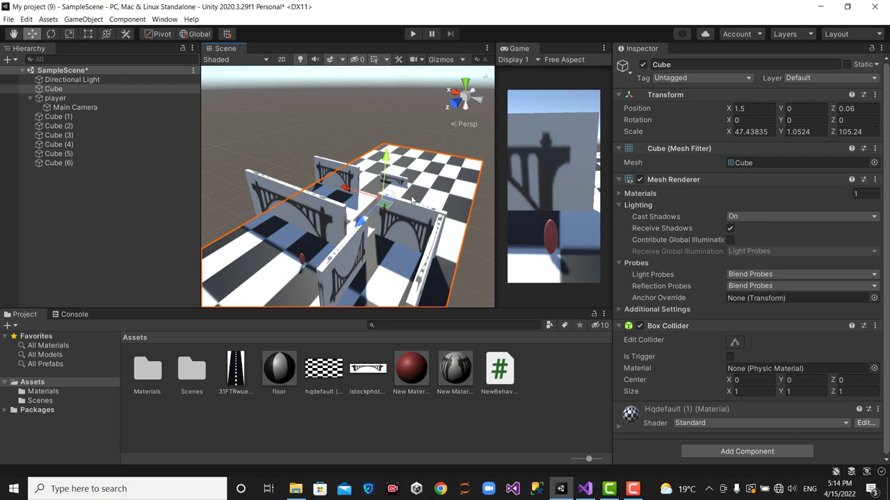
left_click(394, 182)
key("alt+c")
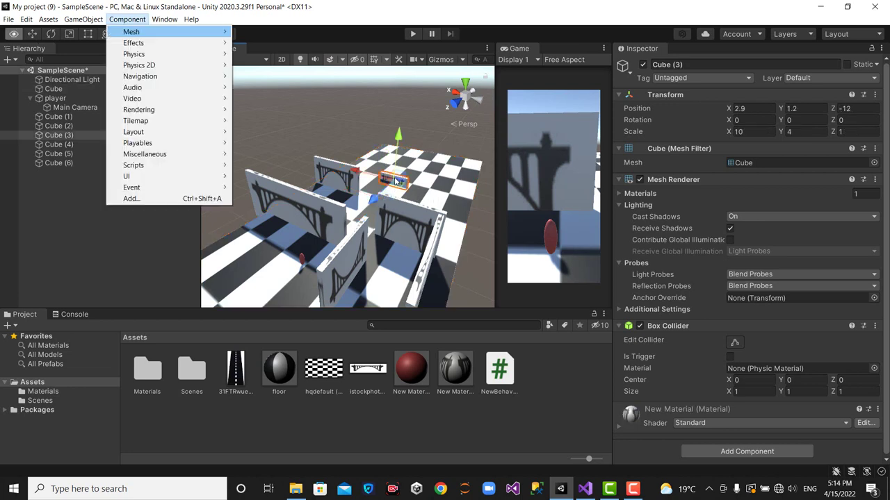
key("Escape")
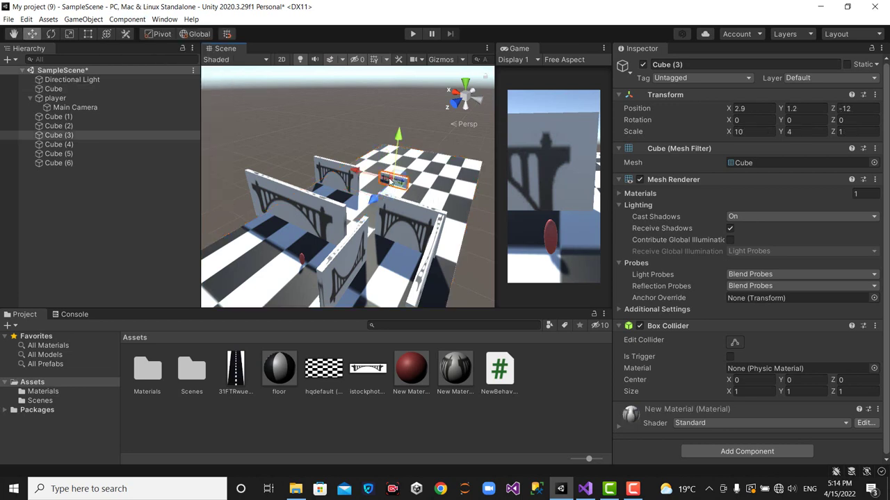
key("ctrl+d")
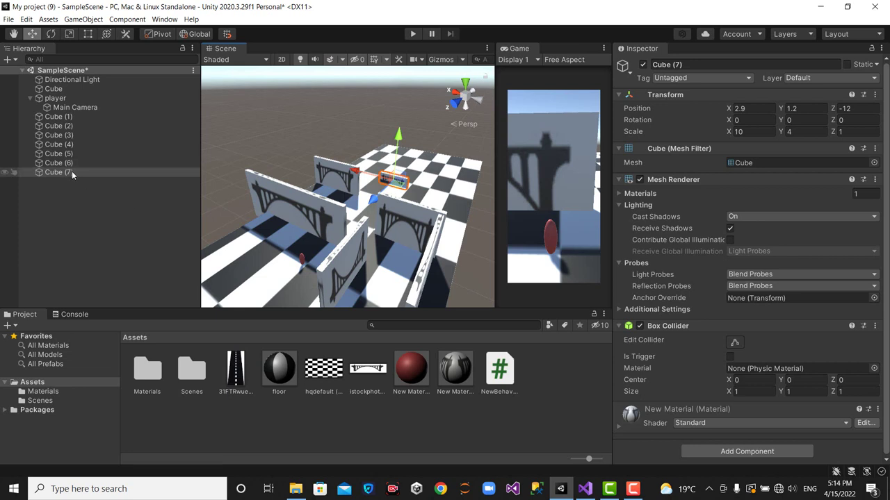
left_click(51, 34)
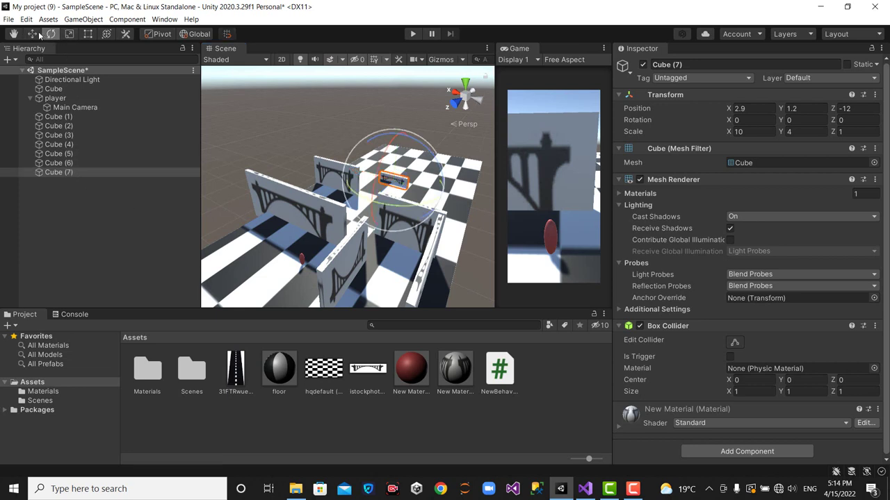
left_click(33, 34)
left_click_drag(376, 200, 389, 186)
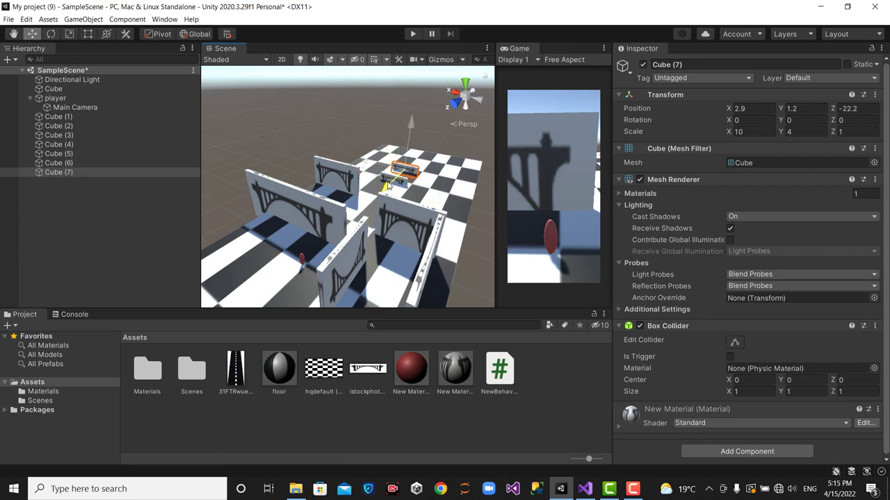
Stretch Cube (3) to Scale X 31.33, slightly taller, and start Play mode.
left_click(399, 186)
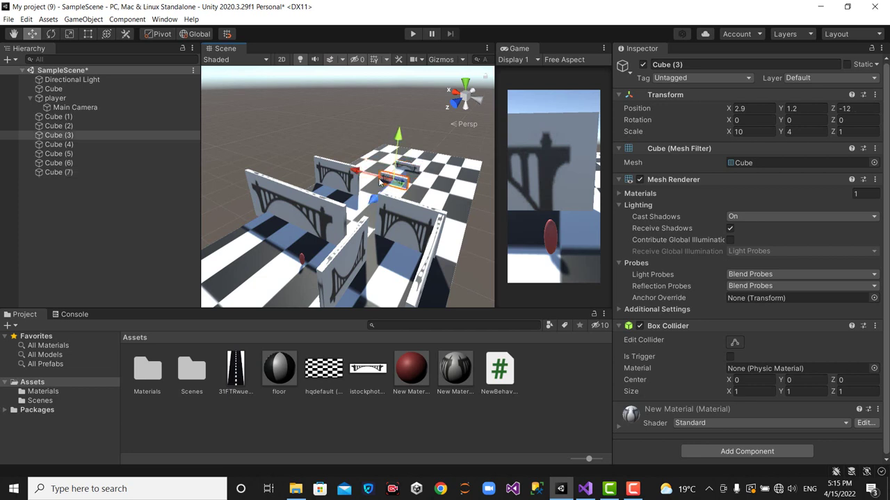
left_click(51, 34)
left_click(69, 34)
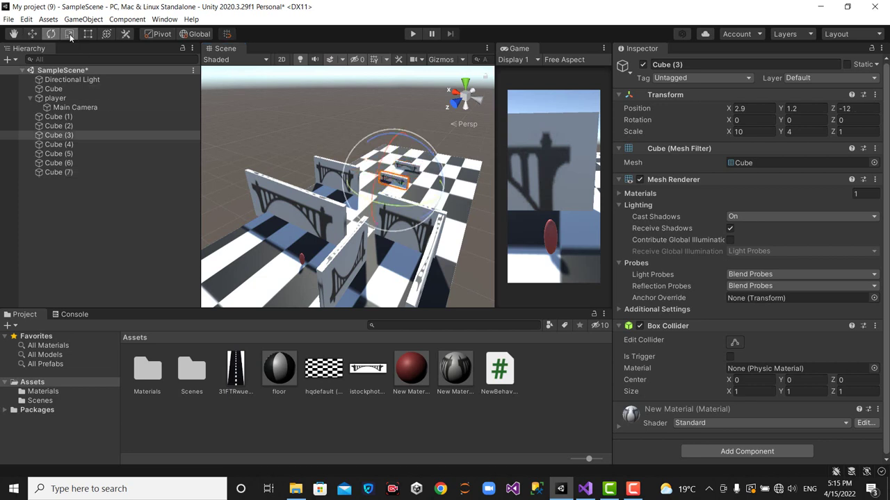
left_click_drag(352, 170, 279, 147)
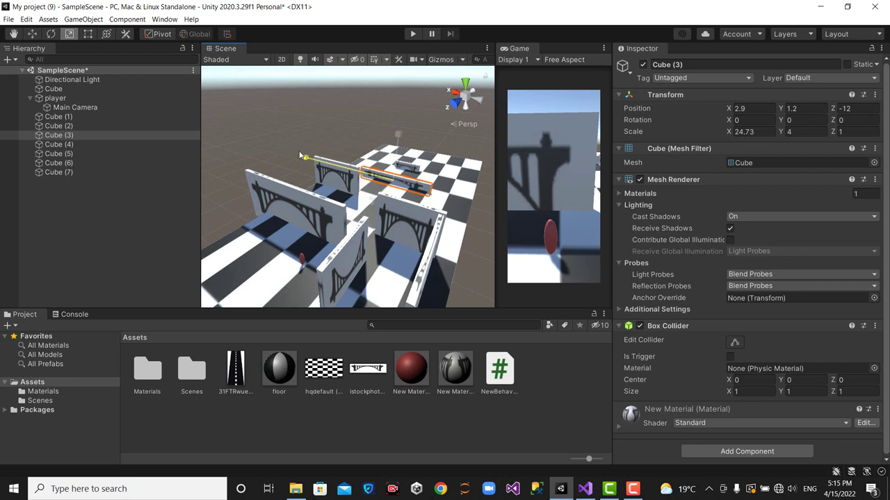
left_click_drag(398, 134, 397, 129)
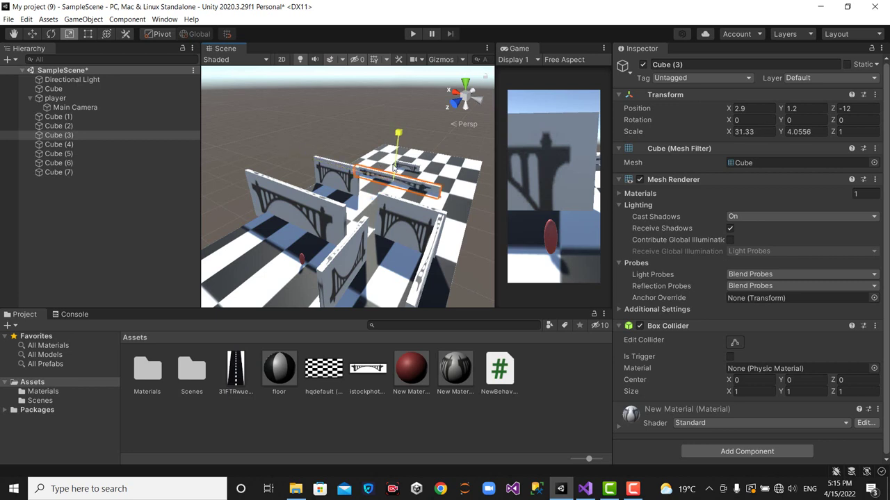
left_click(393, 154)
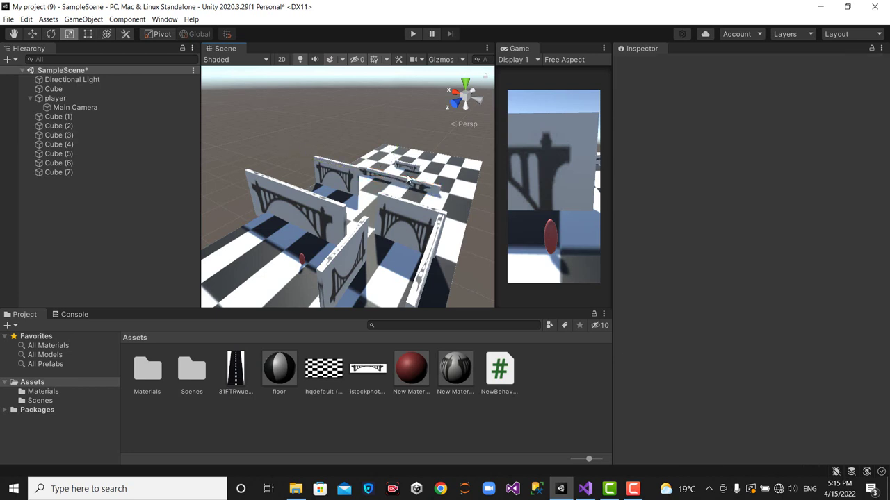
left_click(411, 34)
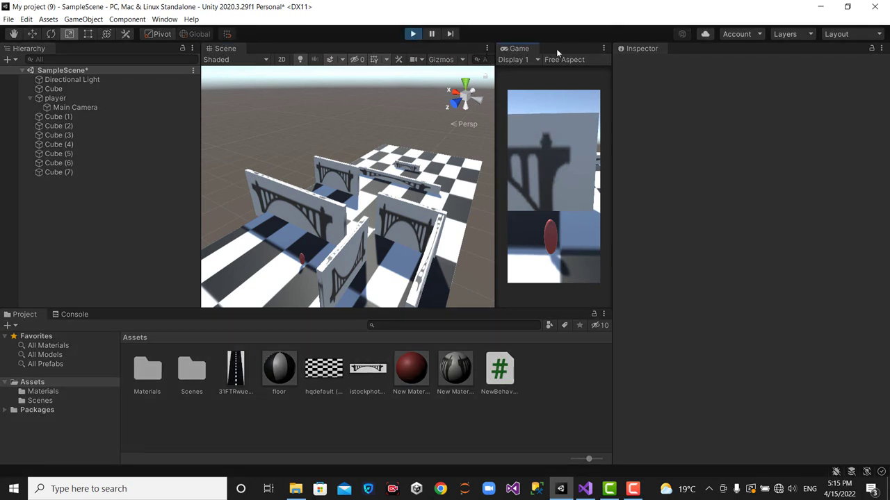
Stop the running game and restart it with the Game view maximized.
left_click(603, 51)
left_click(628, 83)
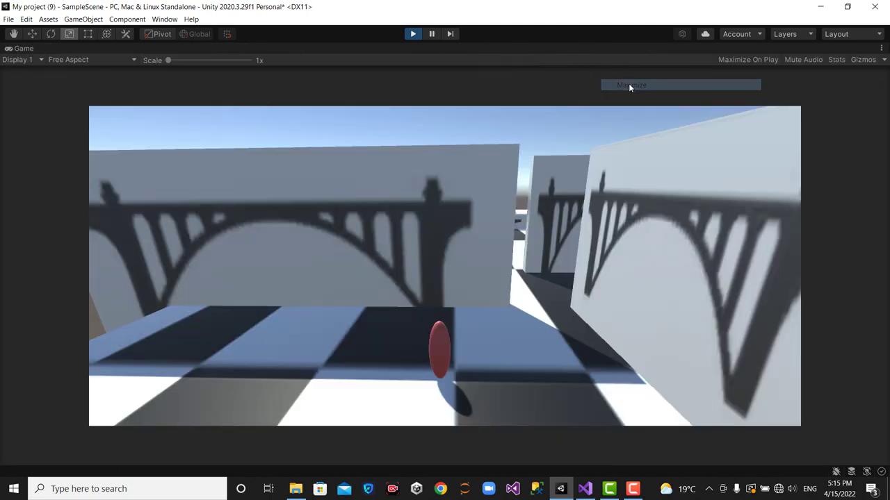
left_click(411, 34)
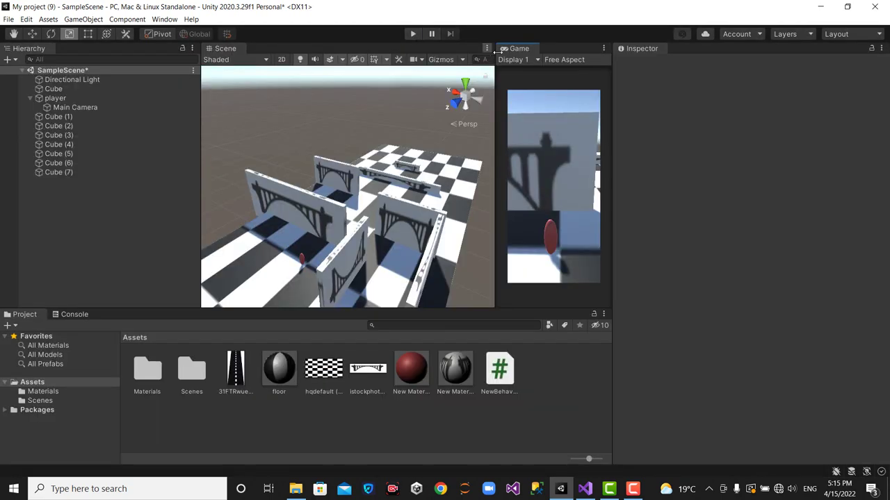
left_click(603, 48)
left_click(631, 85)
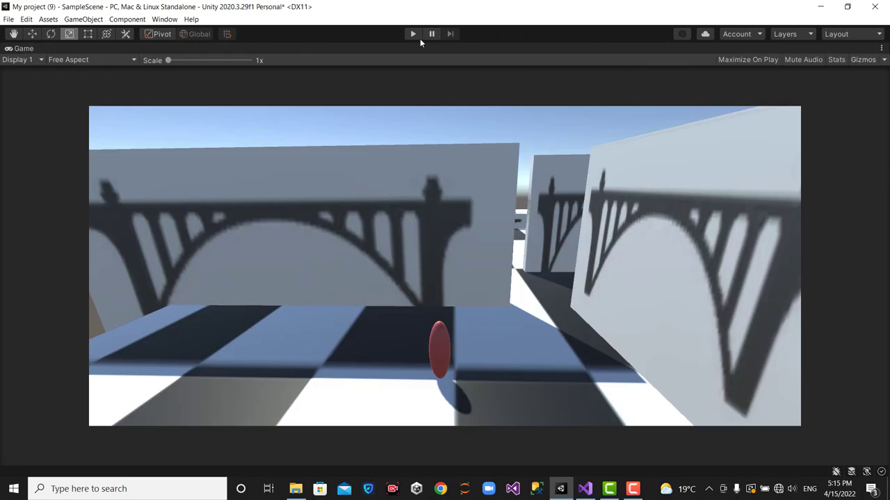
left_click(413, 34)
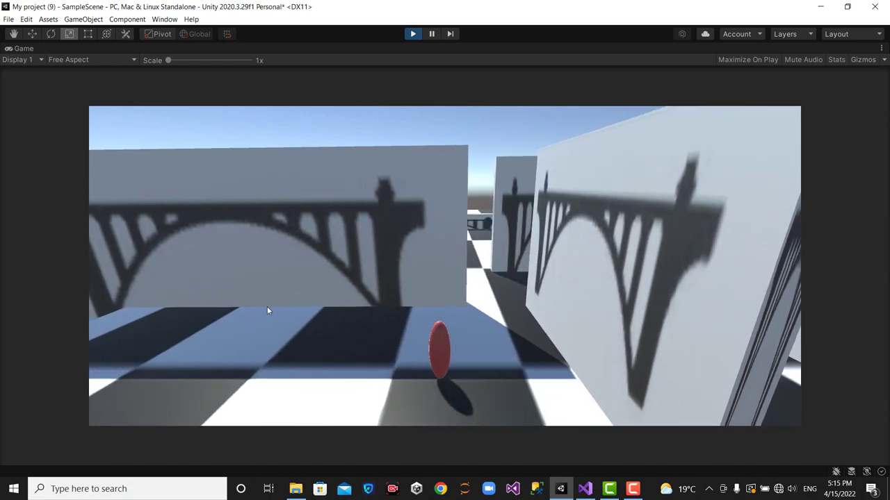
Steer the capsule right, forward, left and backward between the walls toward the bridge wall.
key("d")
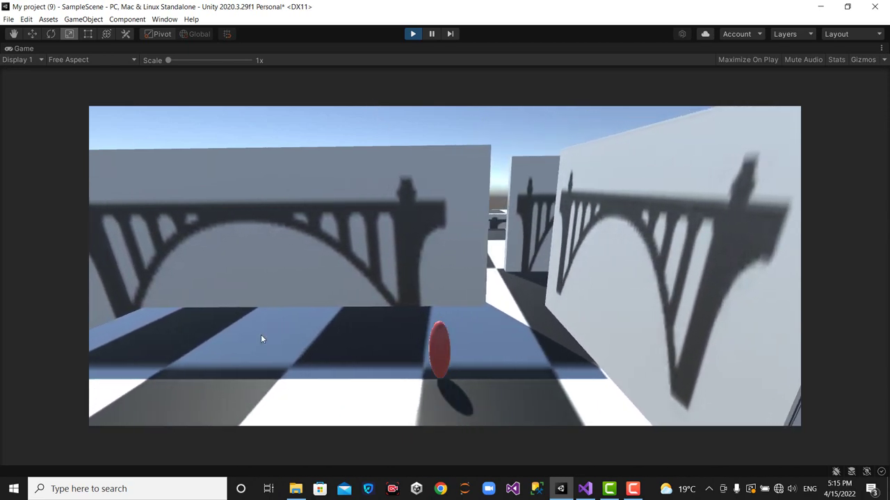
key("w")
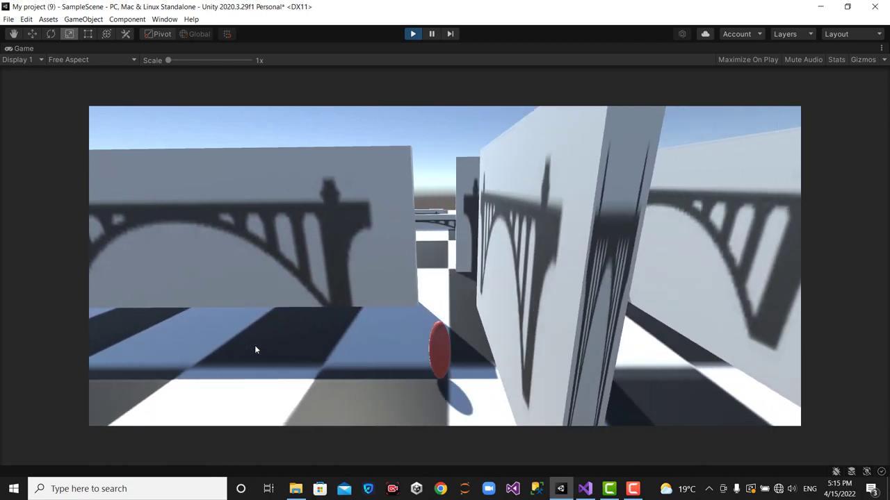
key("w")
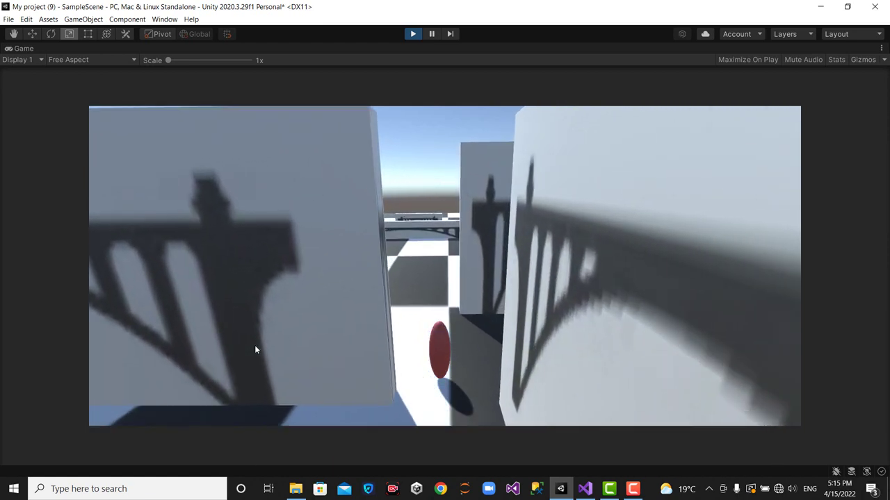
key("d")
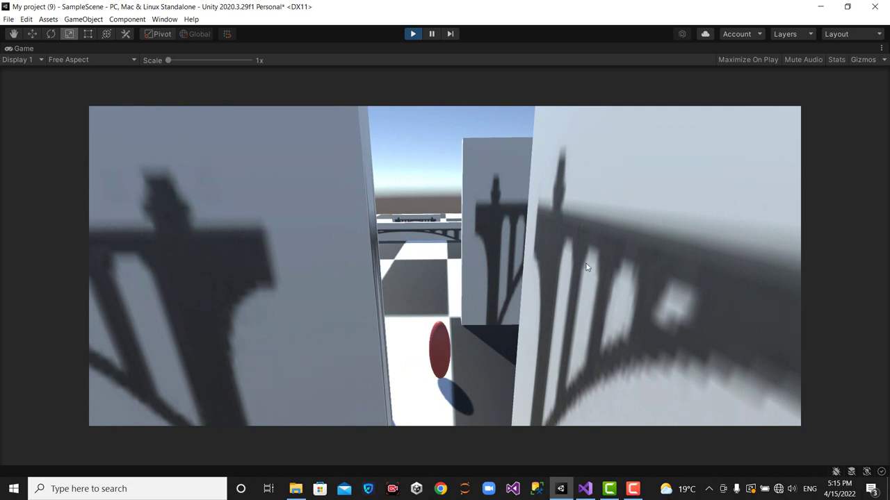
key("a")
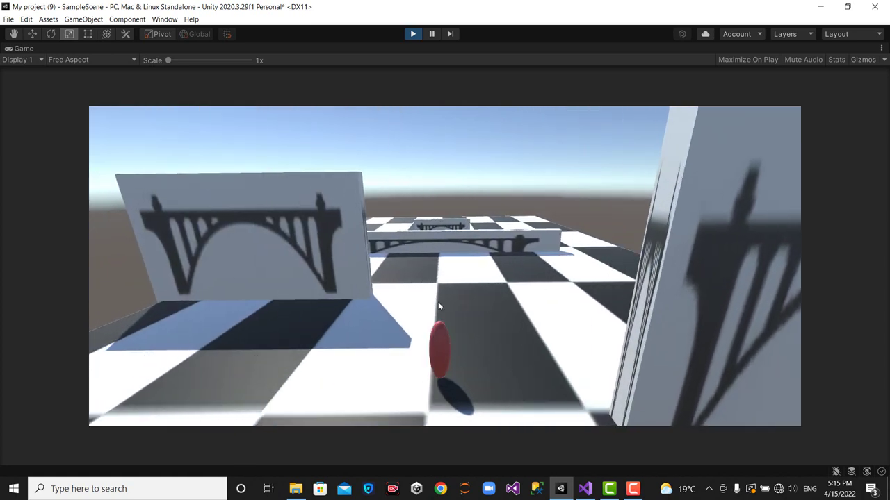
key("w")
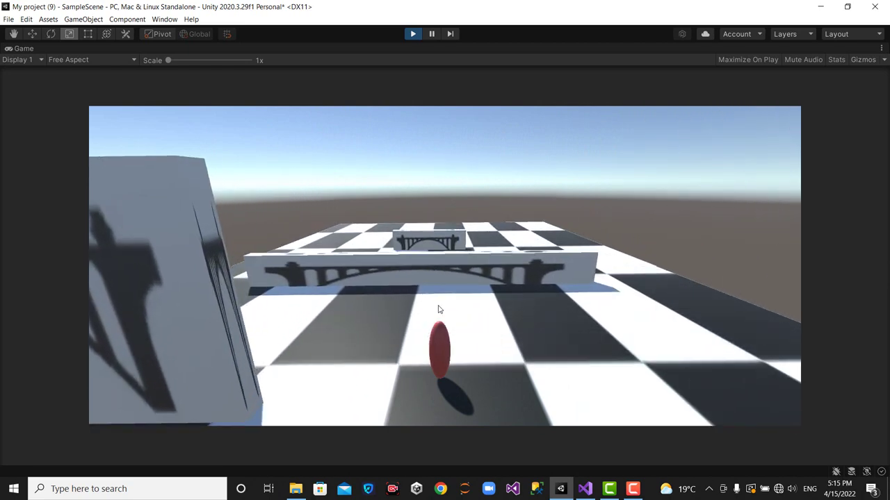
key("w")
key("w")
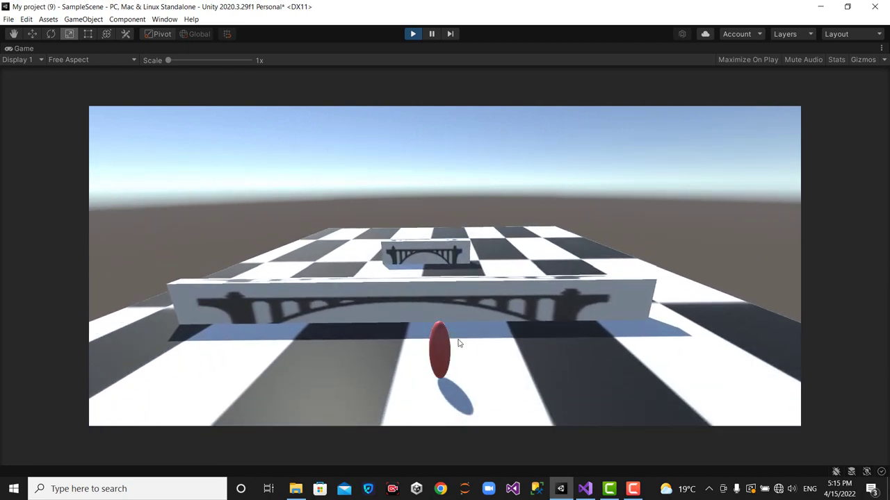
key("s")
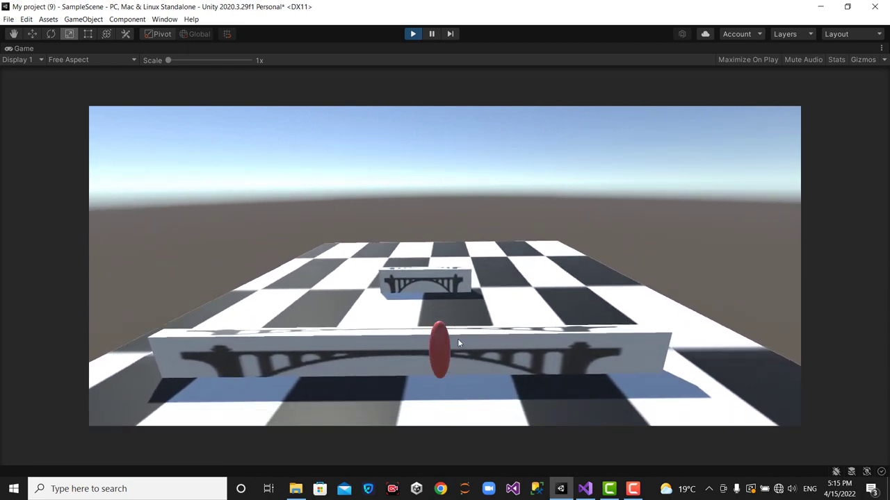
key("s")
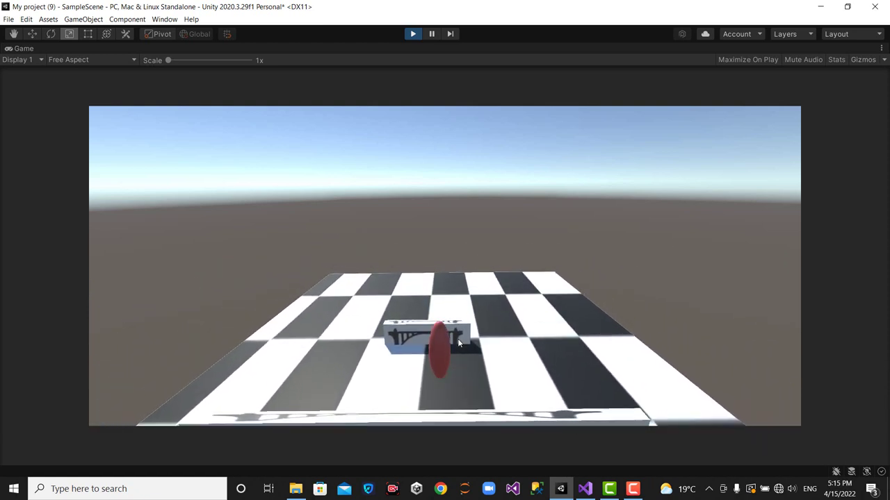
key("w")
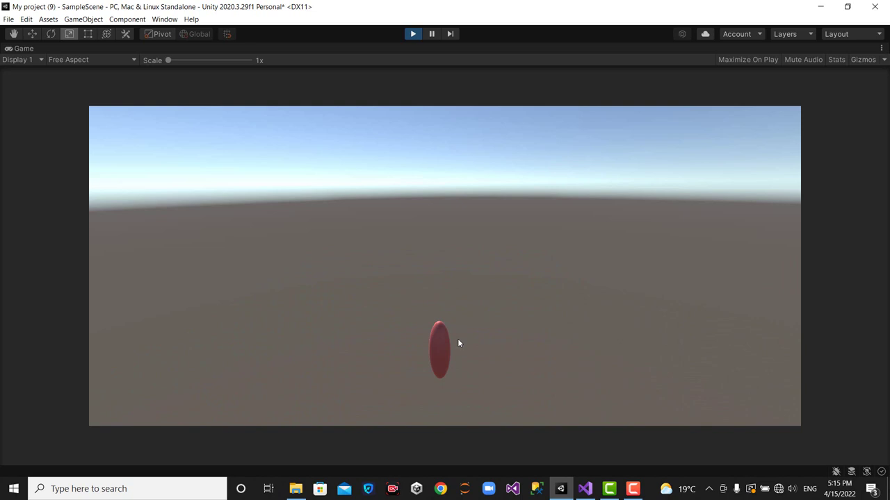
Stop Play mode and un-maximize the Game view to restore the full editor layout.
left_click(412, 33)
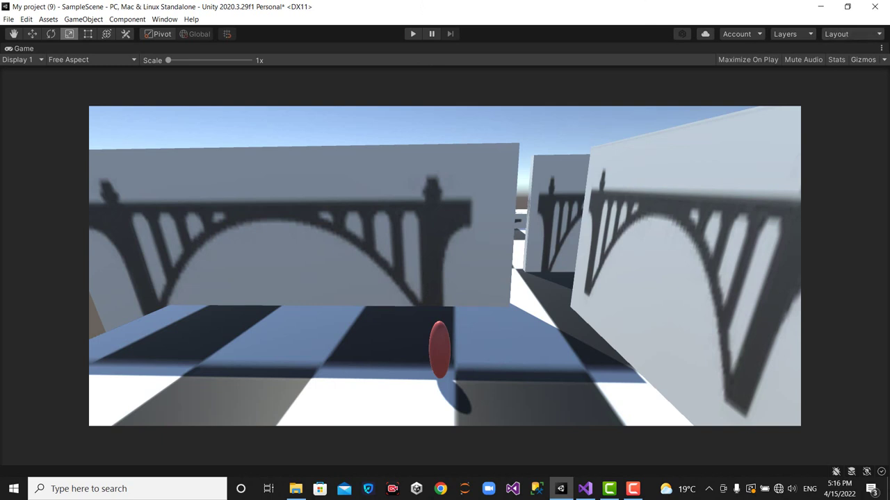
left_click(880, 49)
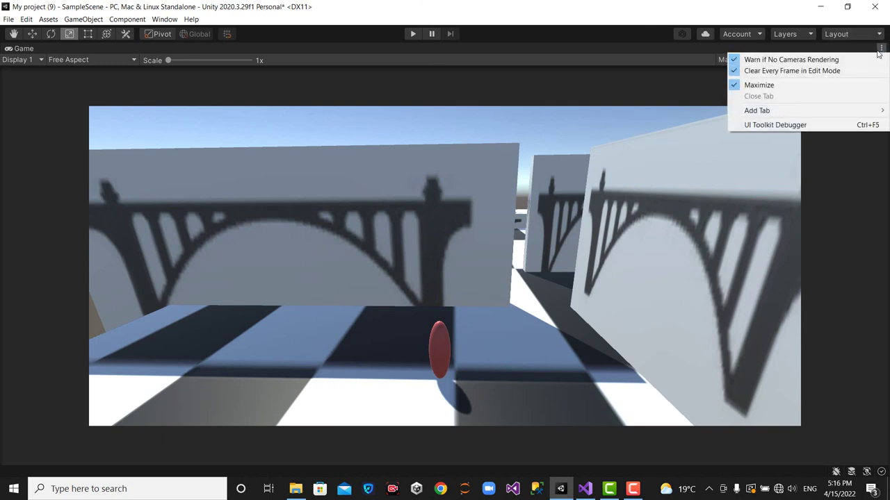
left_click(798, 86)
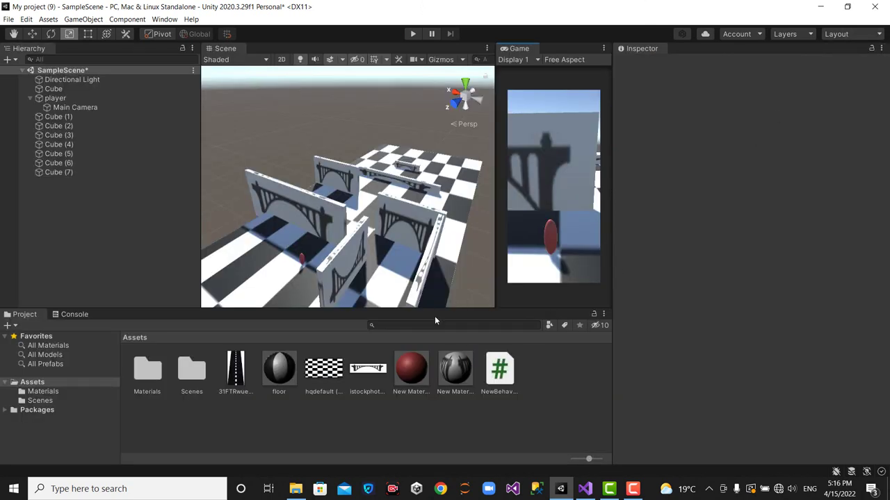
Select the player object, scroll to its movement script, and clear the Jump value of 10.
left_click(509, 373)
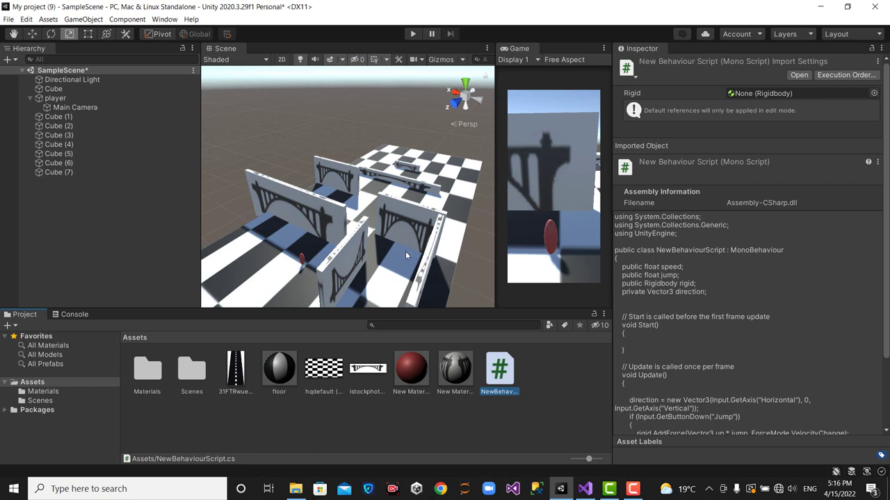
left_click(301, 263)
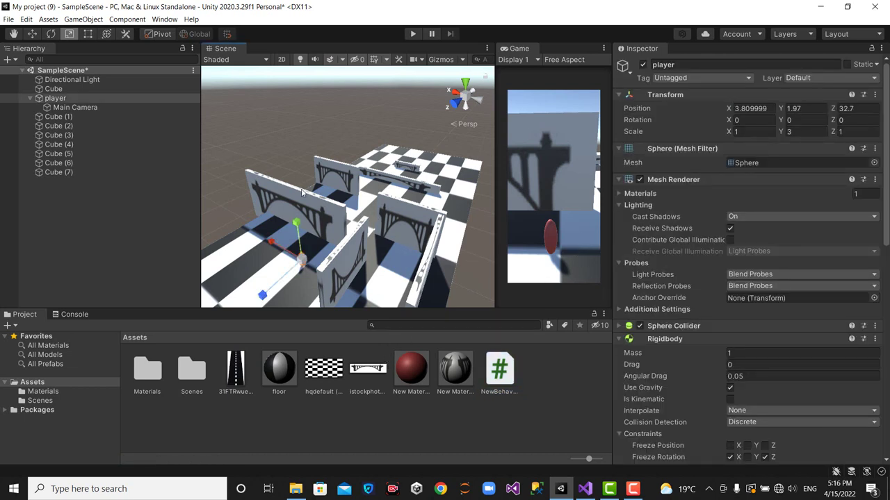
left_click(56, 98)
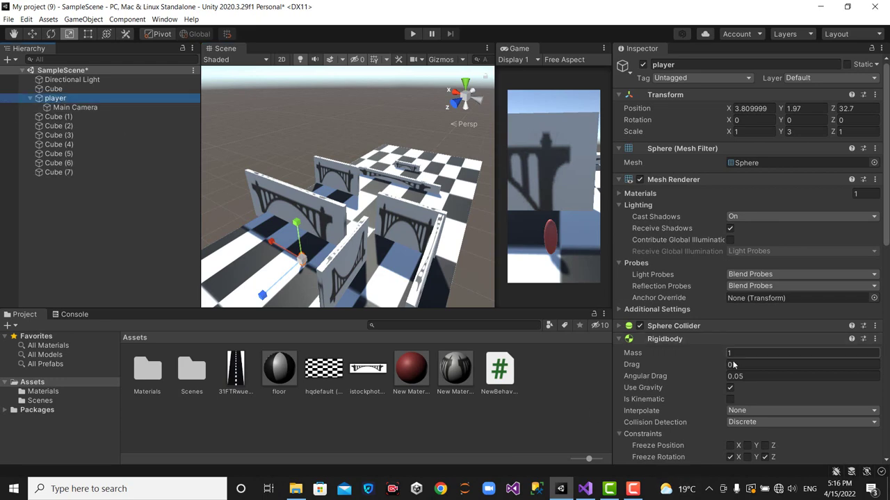
scroll(731, 363, "down", 5)
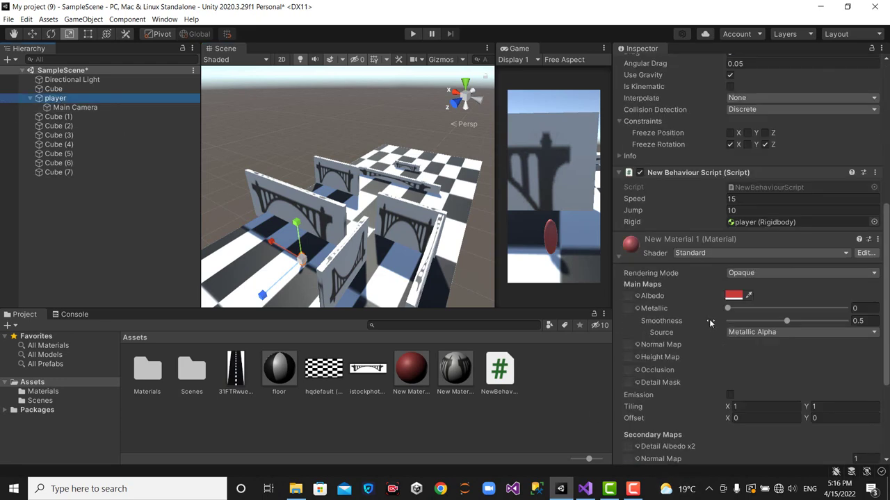
left_click(671, 202)
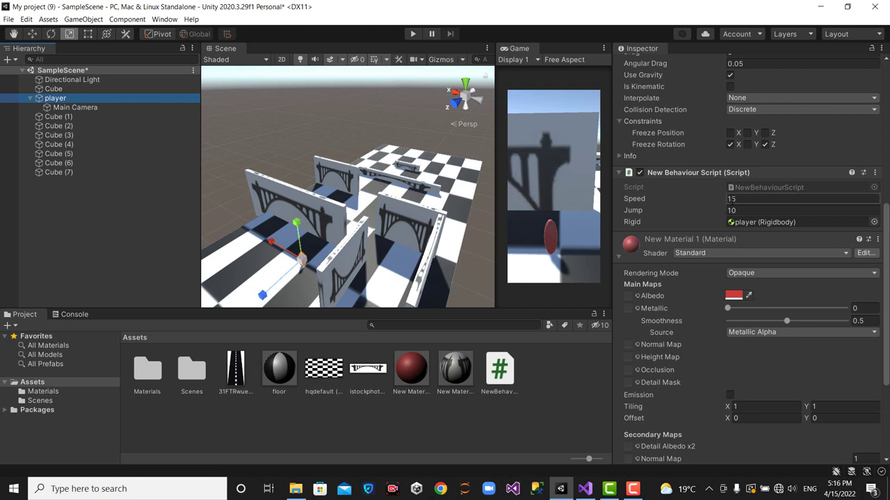
left_click(730, 211)
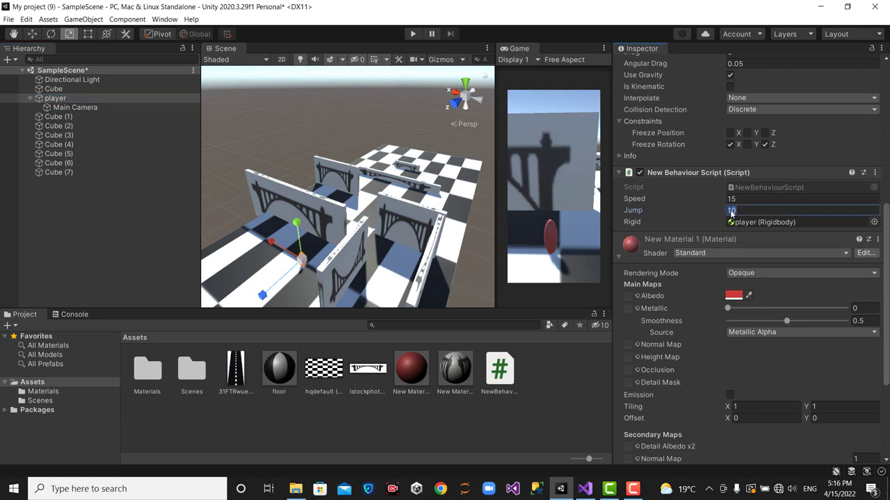
key("BackSpace")
Enter Jump 5, start a test run, try Jump 8 while playing, then stop.
type("5")
left_click(412, 34)
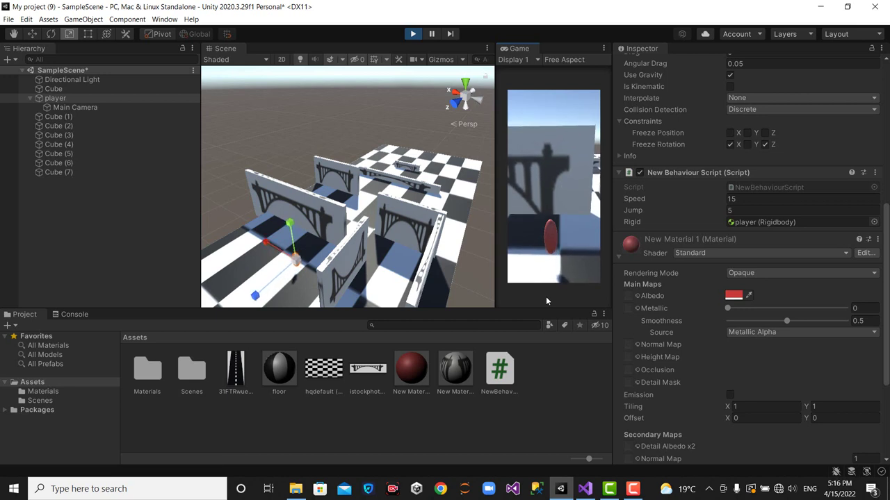
left_click(737, 210)
key("ctrl+a")
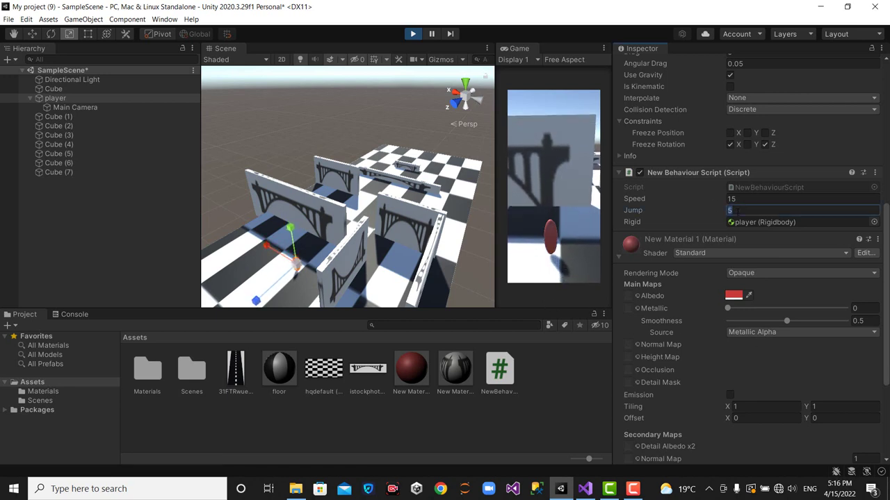
type("8")
left_click(414, 39)
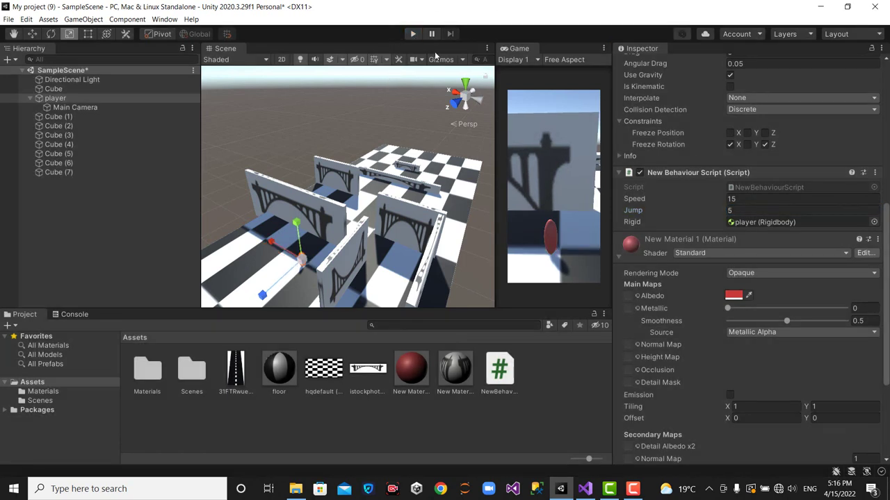
Set Jump to 8 and test a jump in Play mode.
left_click(740, 212)
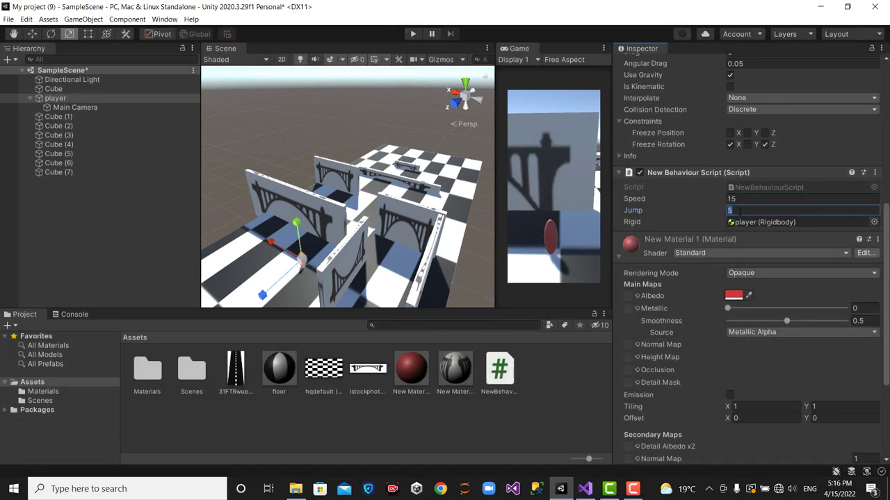
type("8")
left_click(412, 34)
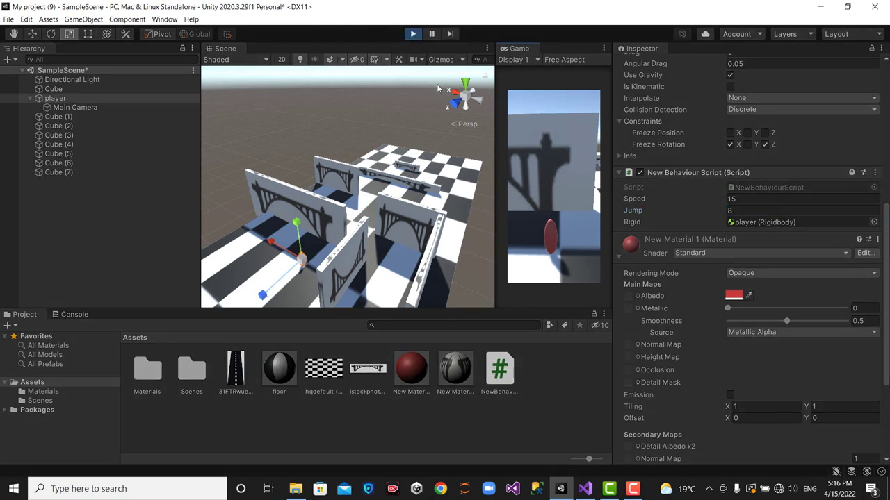
key("space")
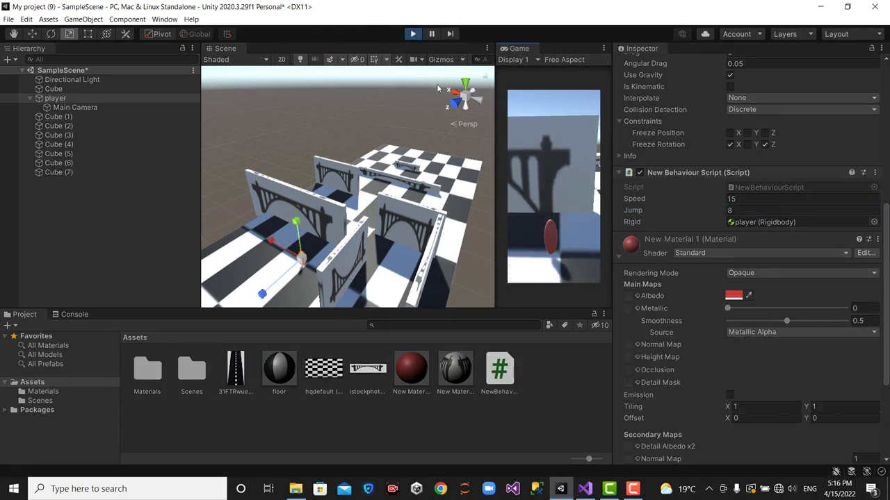
left_click(413, 35)
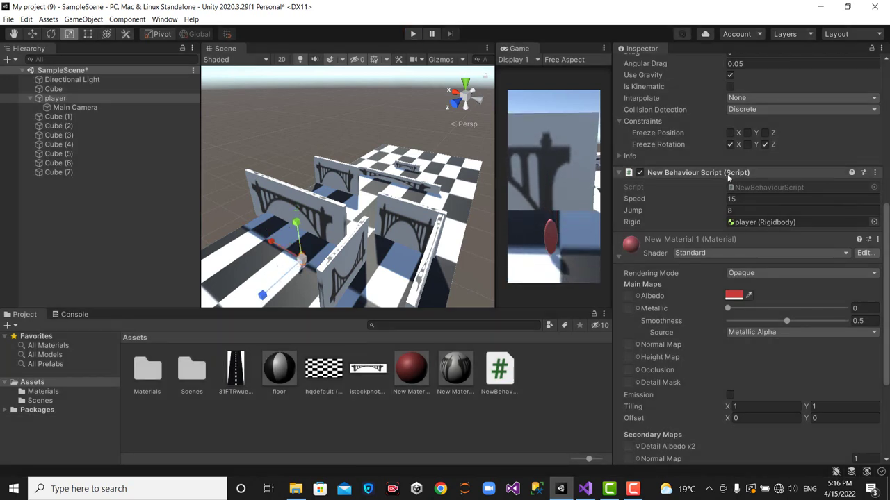
Set Speed to 10 and Jump to 10, then start the game again.
left_click(737, 200)
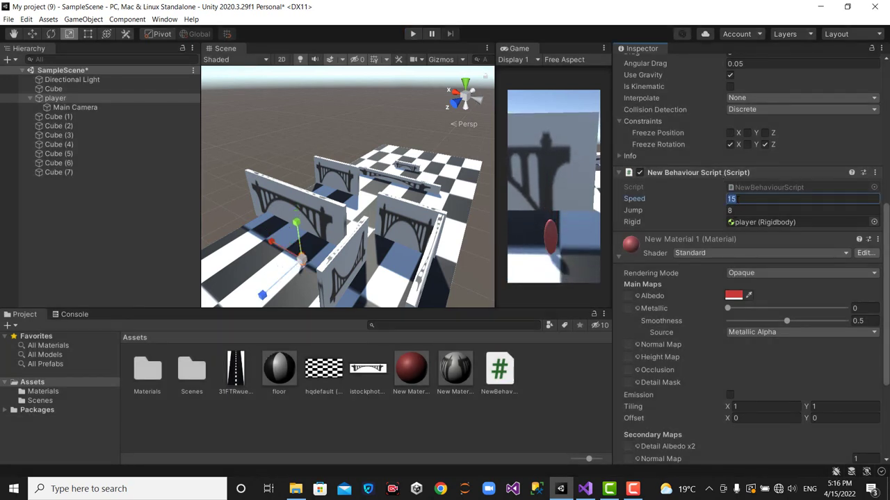
type("10")
left_click(735, 210)
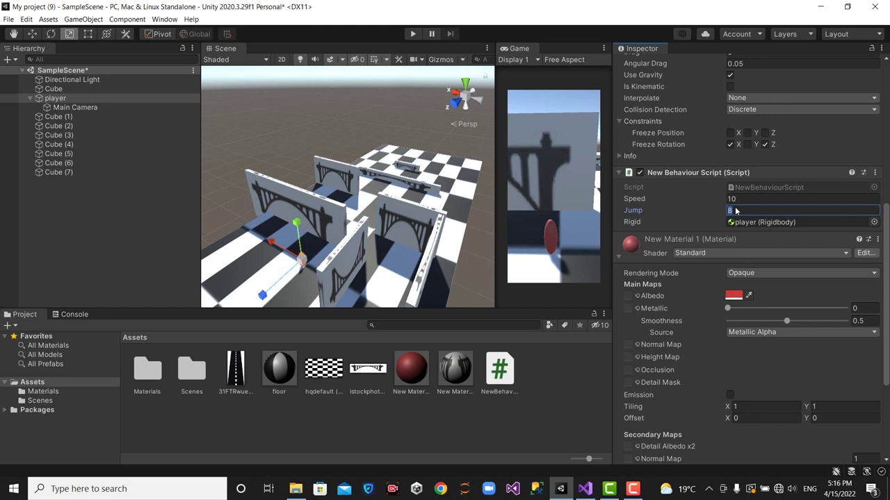
type("10")
left_click(412, 34)
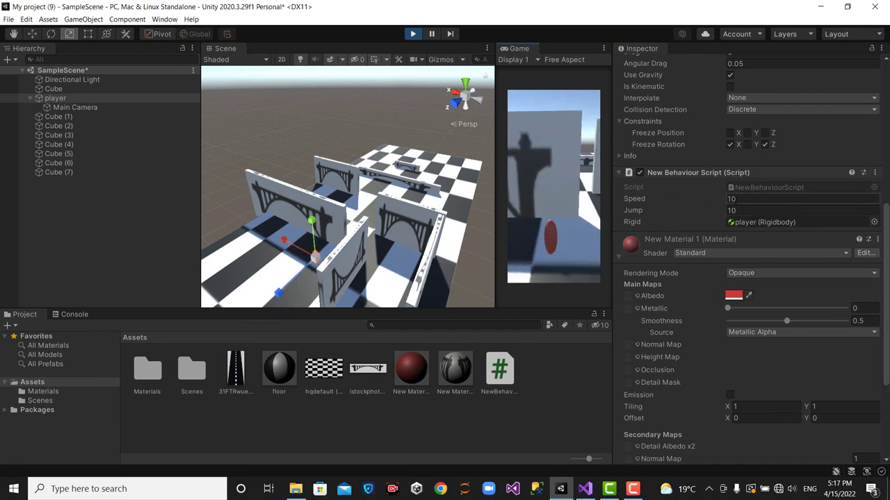
Open NewBehaviourScript in Visual Studio to review its code, then return to Unity.
left_click(499, 383)
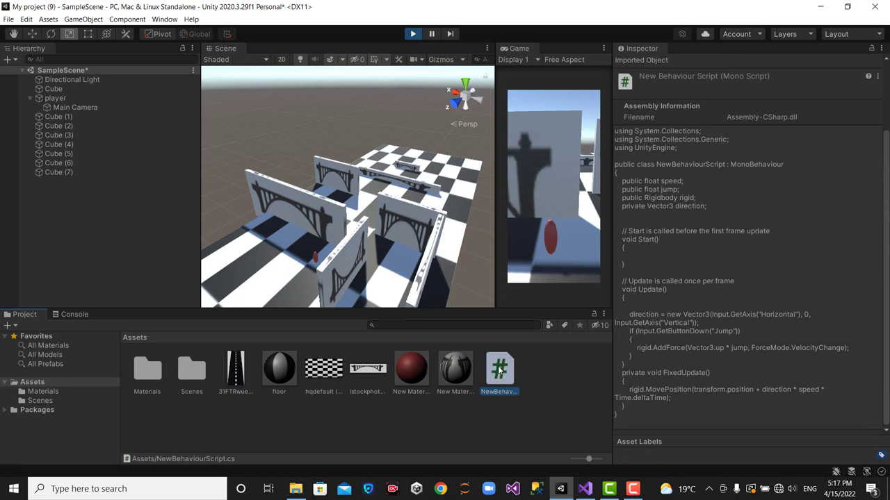
double_click(498, 374)
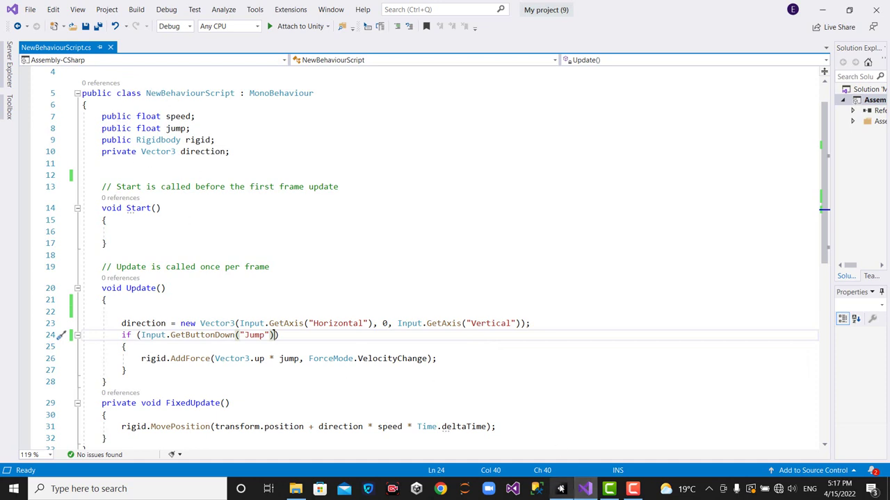
left_click(560, 488)
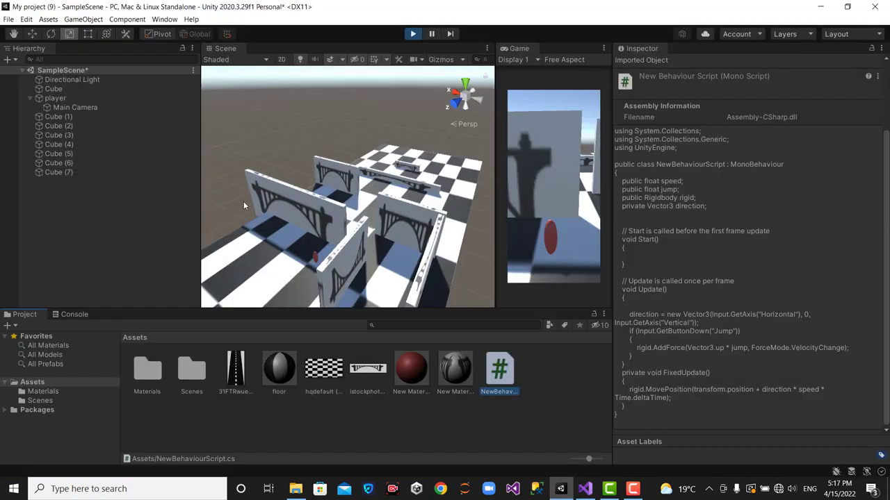
Select the player object, restart the game test, and go back to the script.
left_click(53, 98)
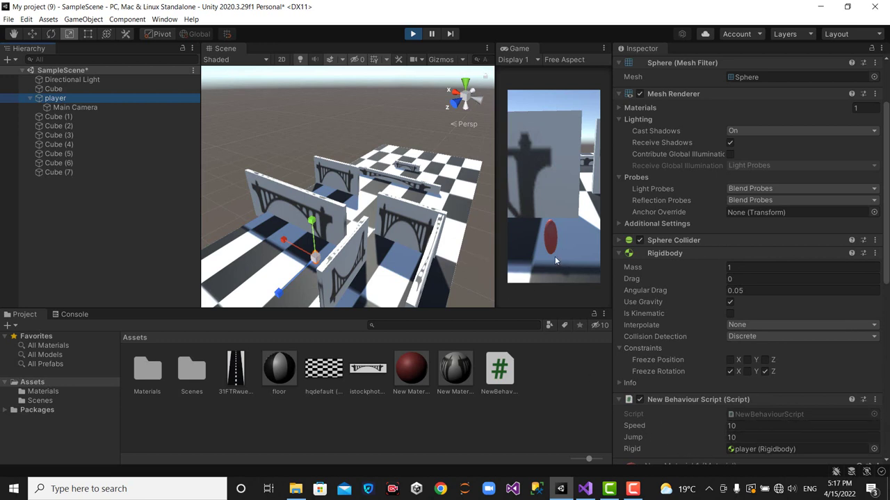
key("Down")
key("Up")
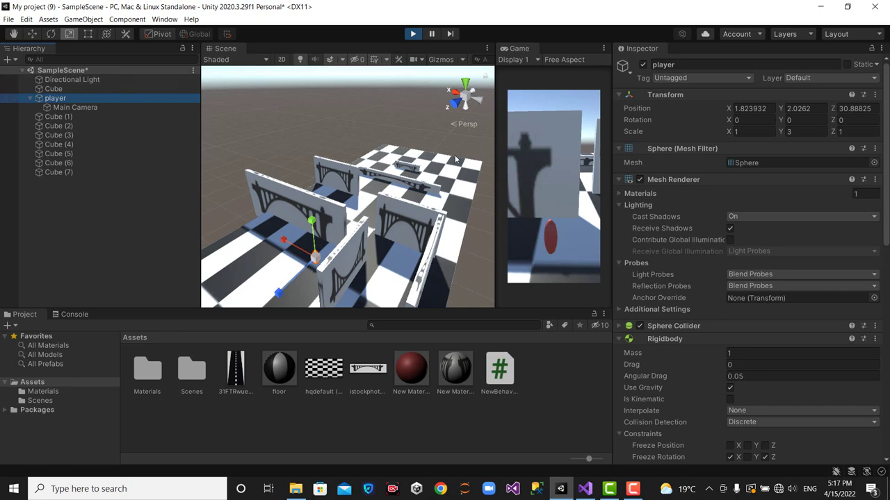
left_click(413, 33)
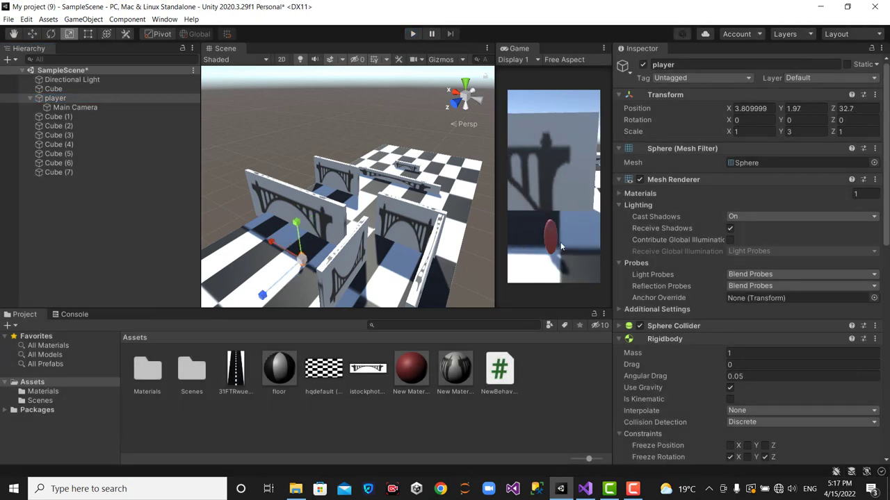
left_click(413, 34)
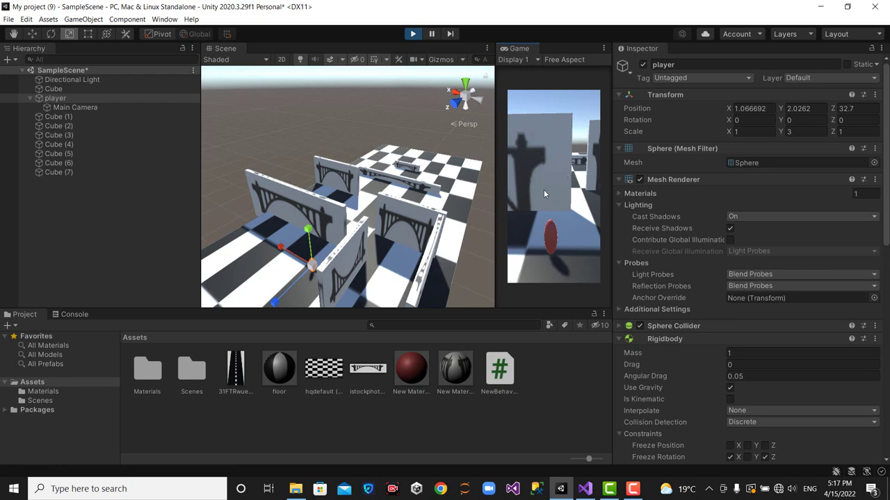
left_click(585, 486)
scroll(169, 248, "down", 1)
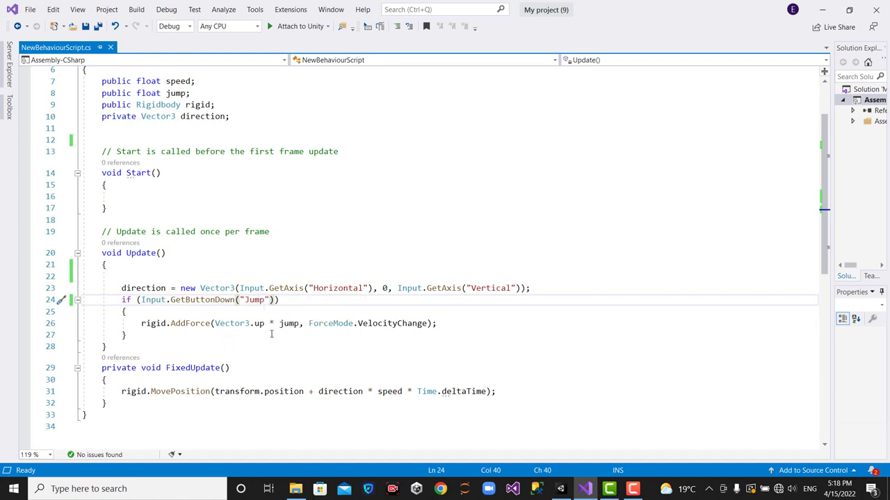
type("&&")
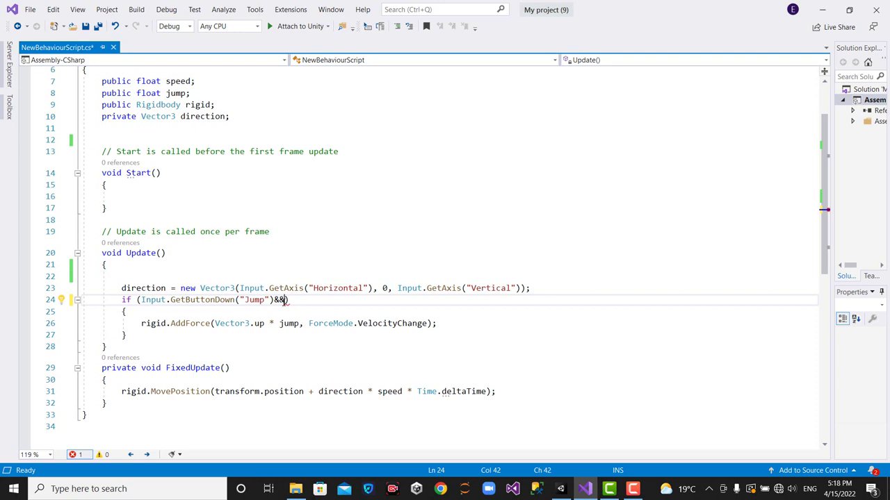
key("BackSpace")
key("BackSpace")
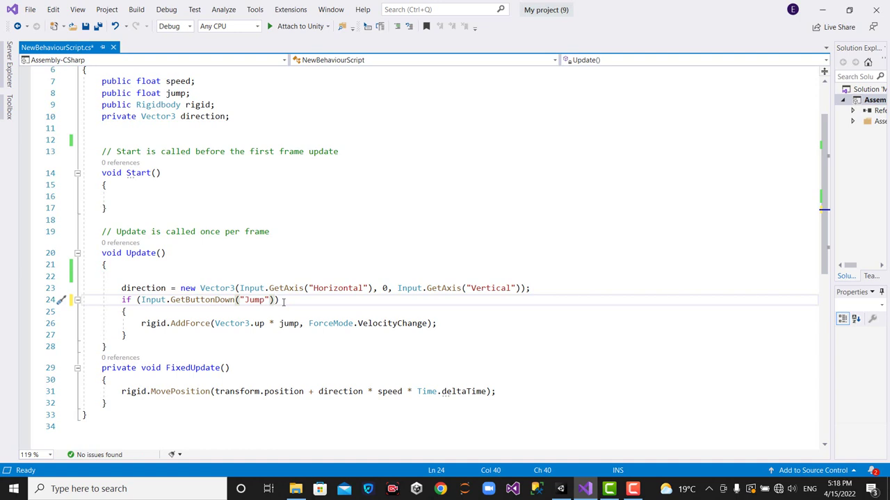
left_click(137, 128)
Declare 'public float grounddistance;' on line 11 with IntelliSense completing float.
type("public")
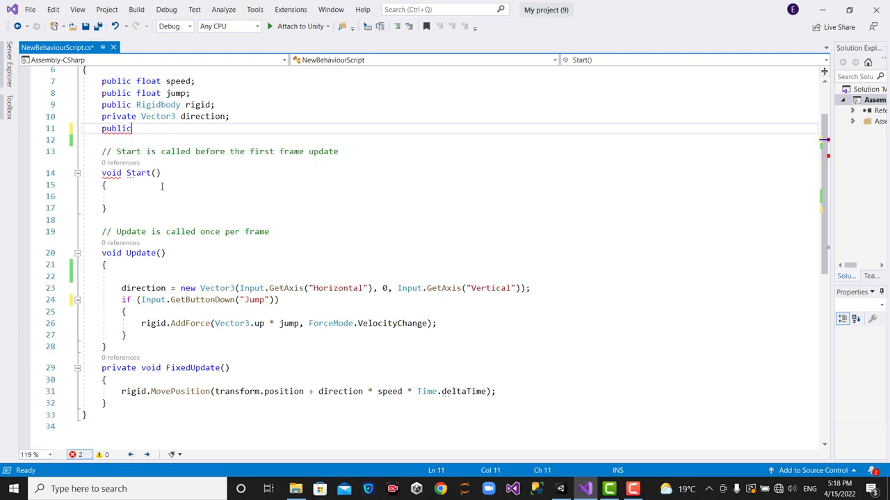
type(" flo")
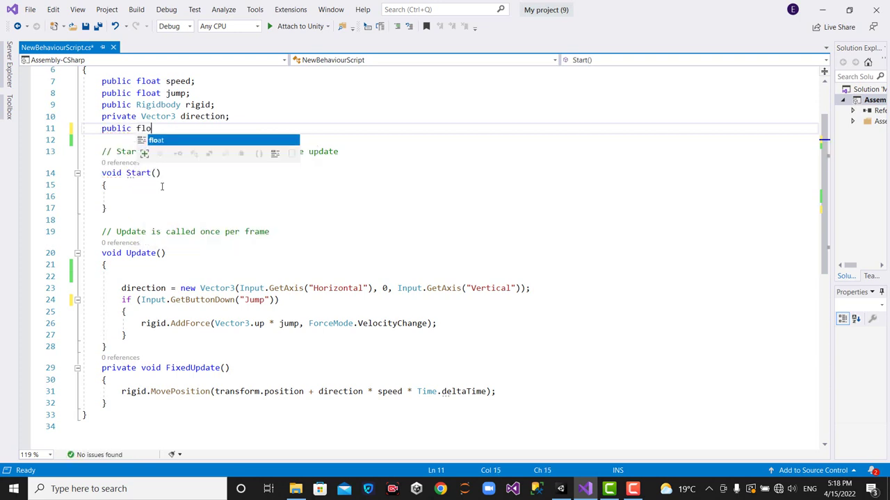
key("Tab")
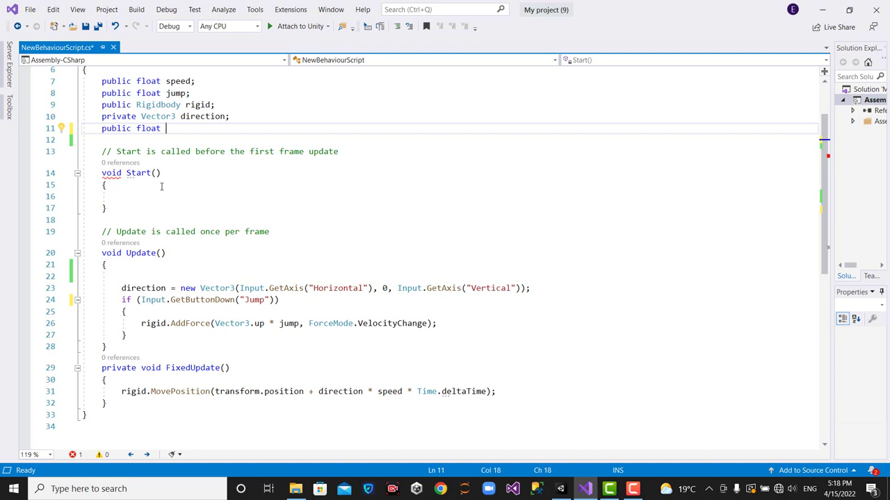
type("groun")
type("ddist")
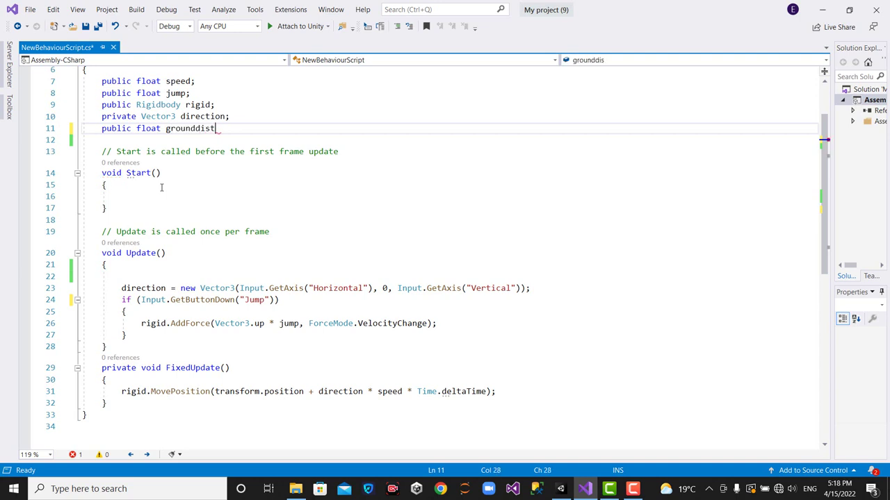
type("ance;")
key("Return")
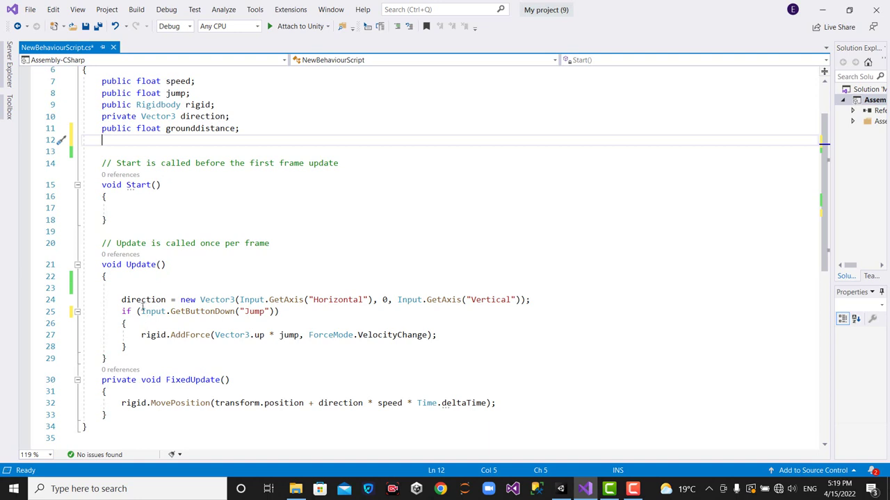
Add a '//////' comment line above the grounddistance field and open a line below it.
left_click(273, 313)
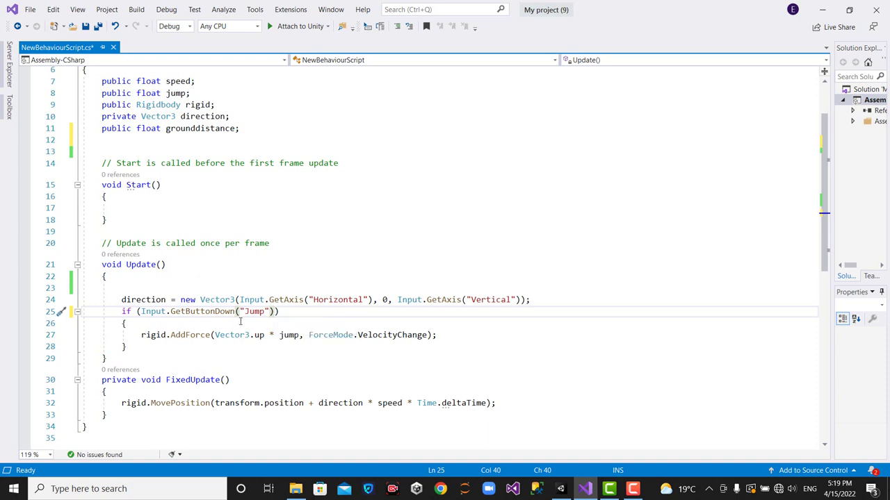
left_click(261, 118)
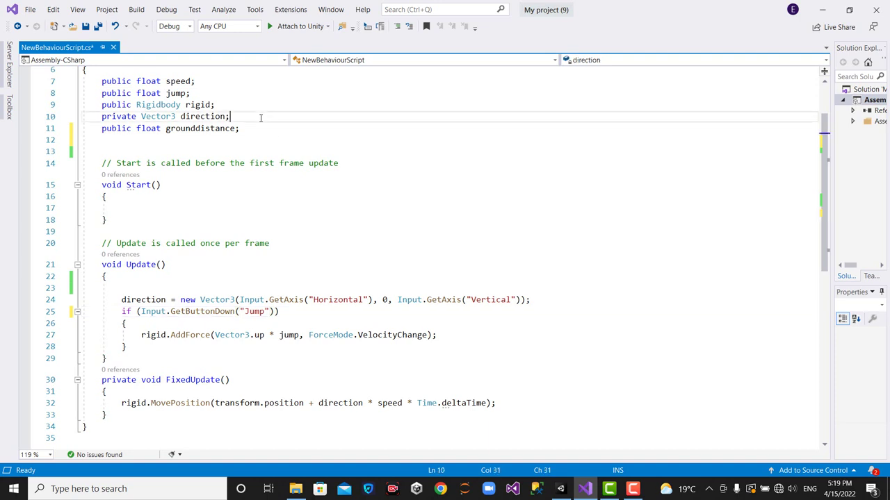
key("Return")
type("///")
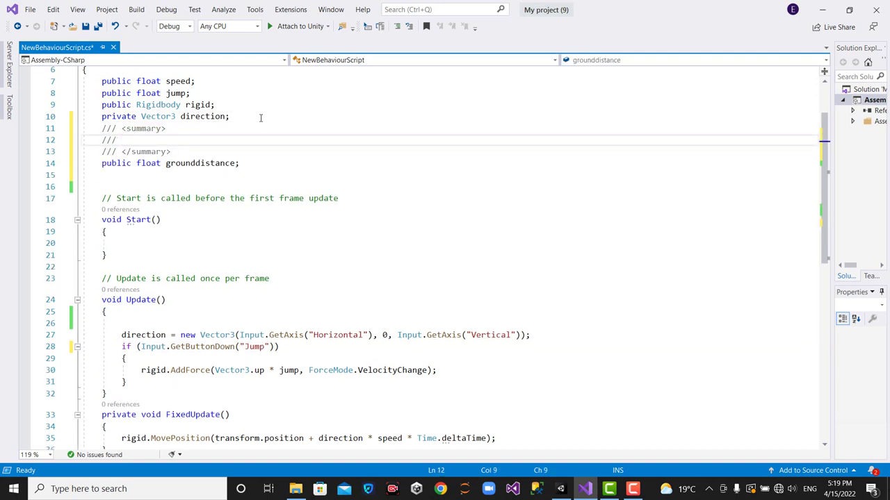
key("ctrl+z")
type("/")
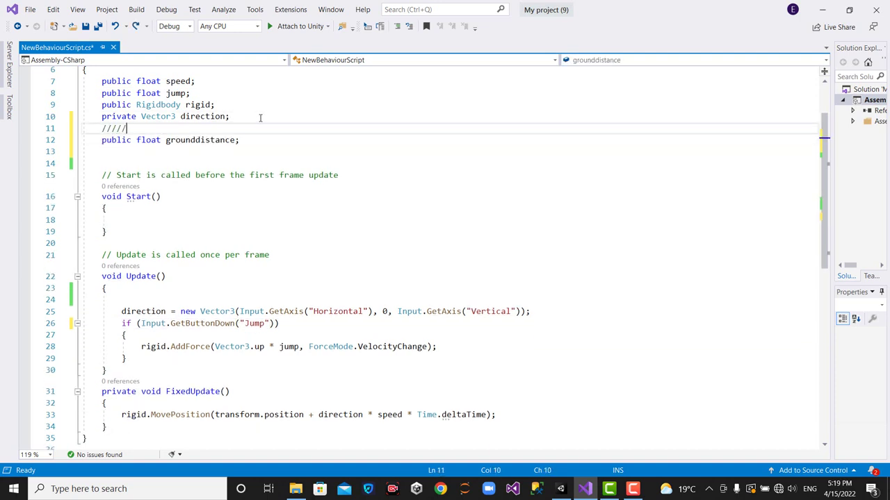
type("//")
left_click(257, 141)
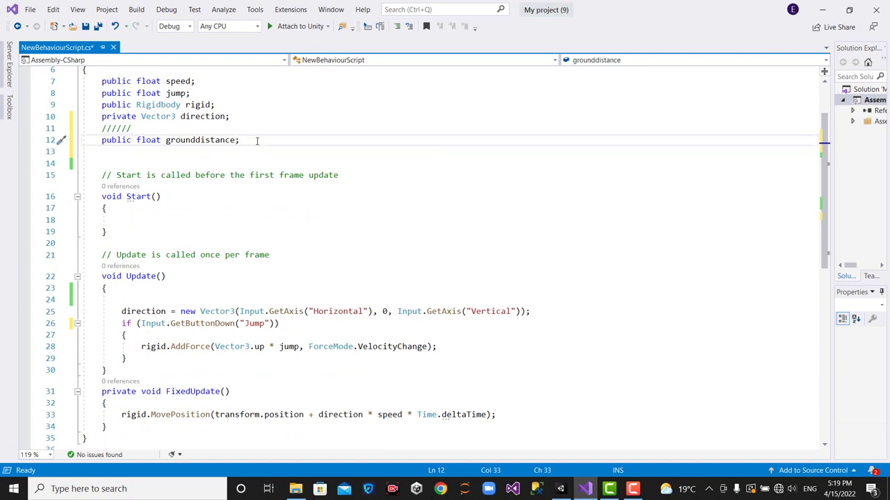
key("Return")
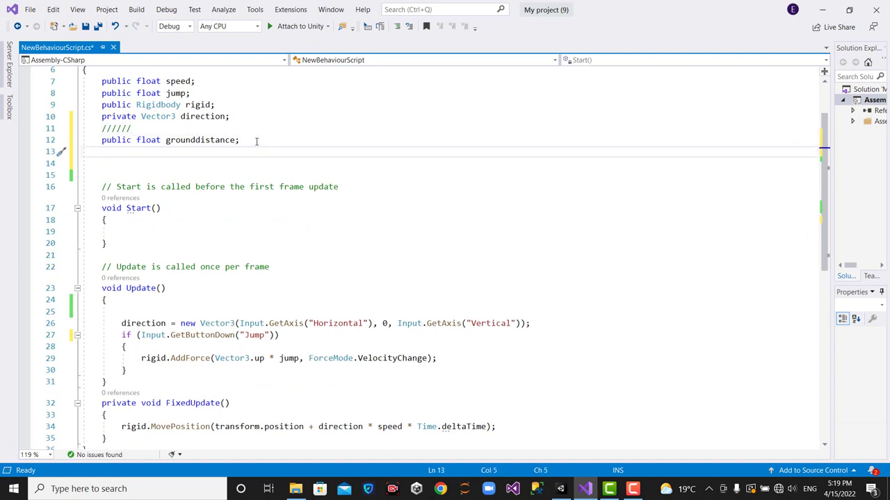
Declare 'public bool isground;' on the line below grounddistance.
type("p")
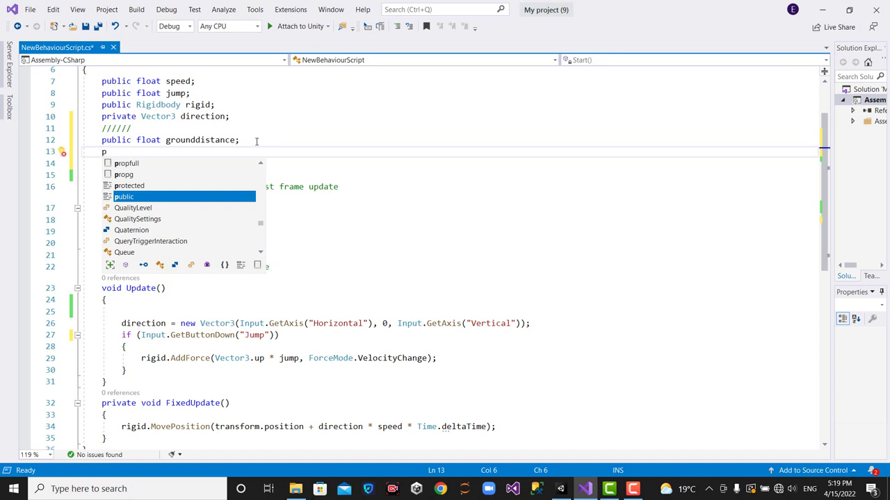
key("Tab")
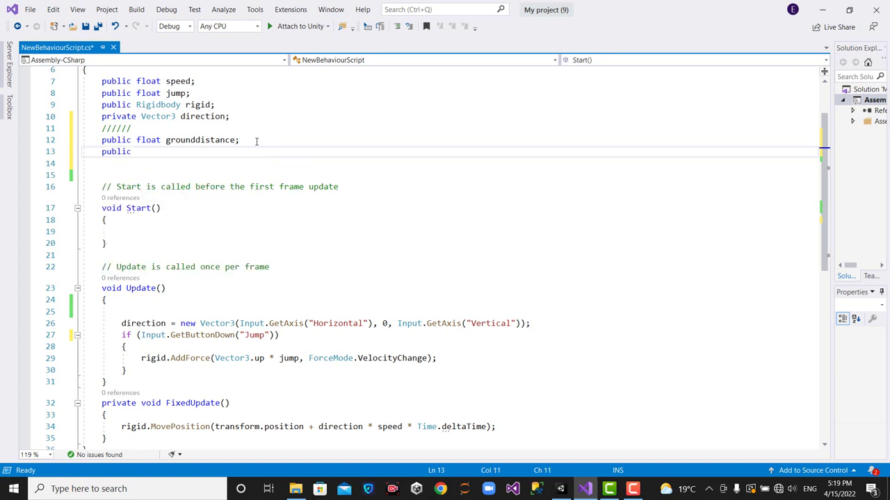
type(" bo")
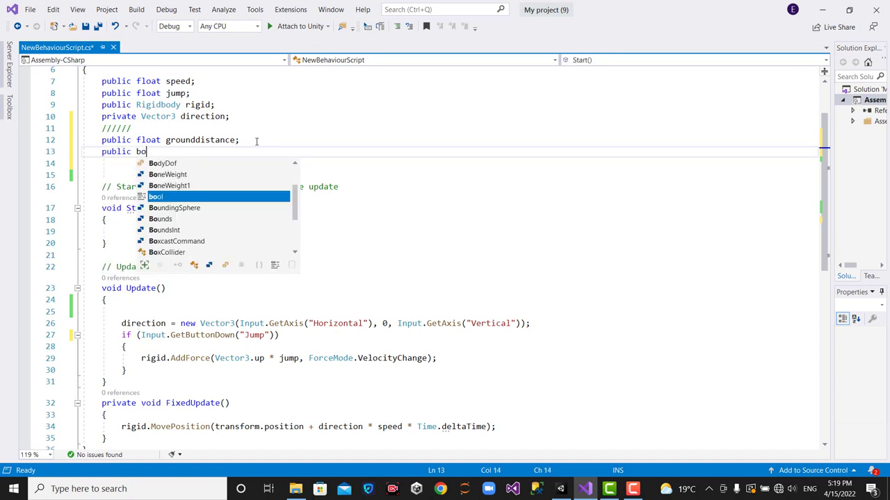
key("Tab")
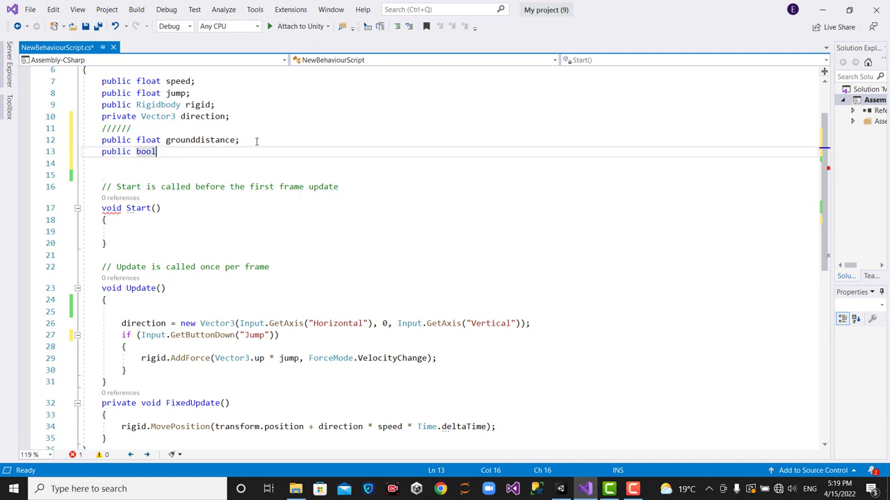
type(" is")
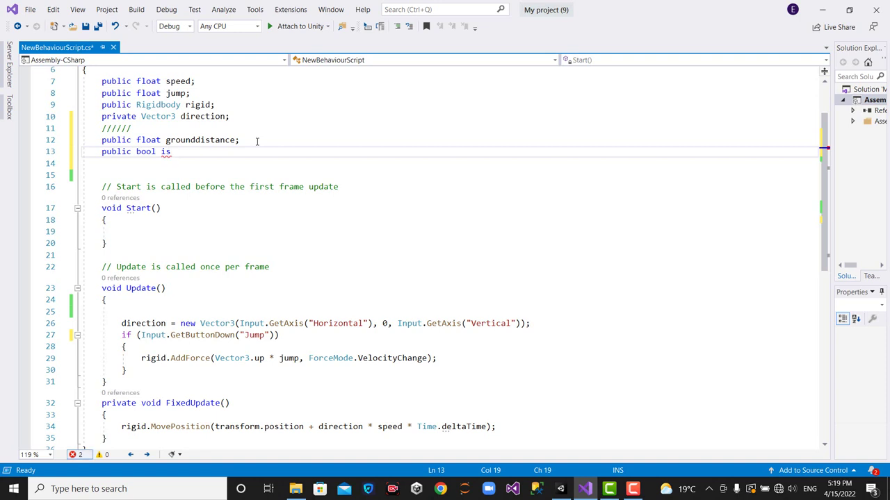
type("grou")
type("nd")
type(" ;")
key("Return")
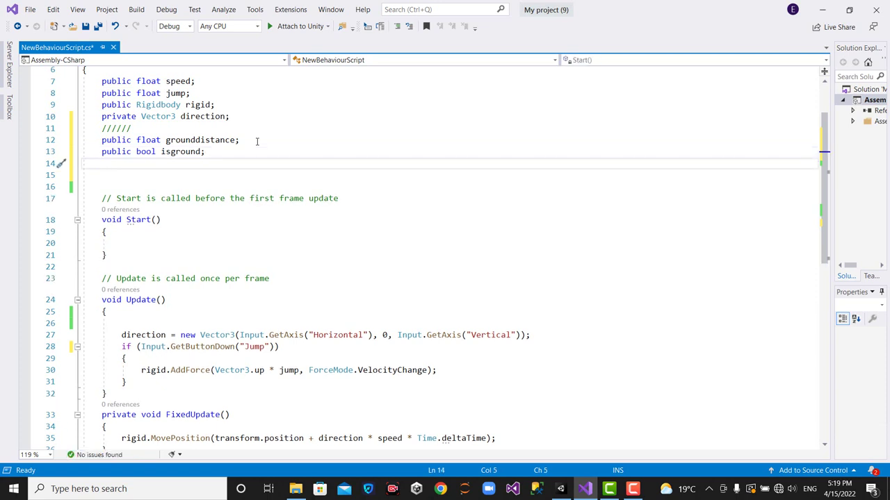
Declare 'public LayerMask ground_layer;' on the next line.
type("p")
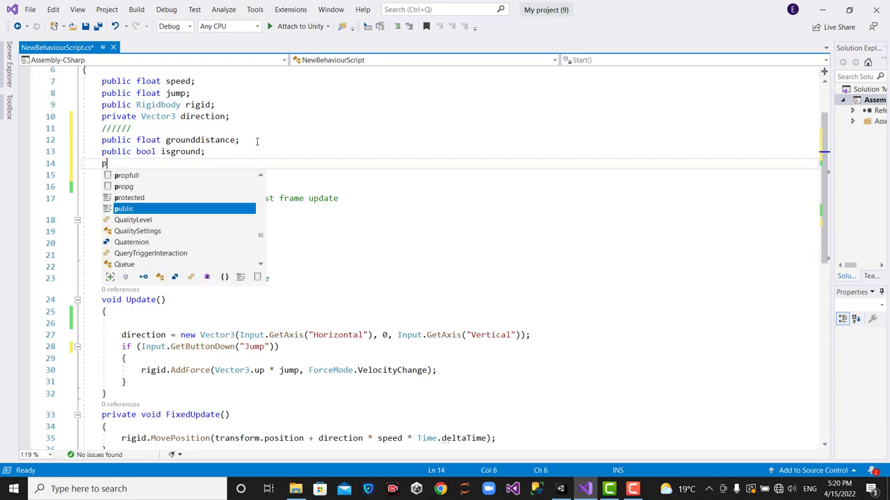
type("ublic ")
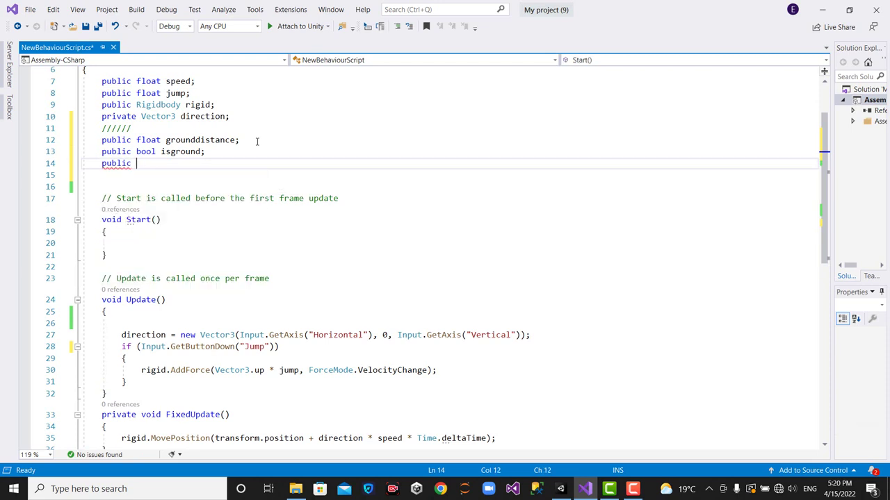
type("lay")
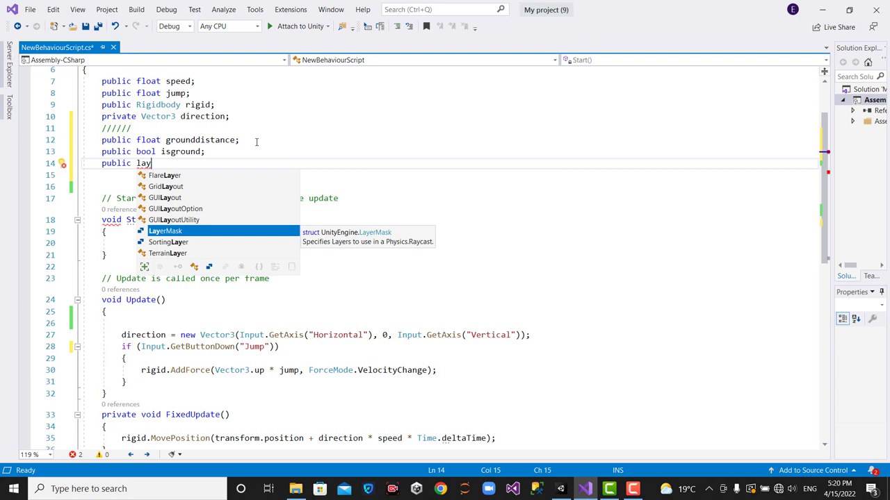
key("Tab")
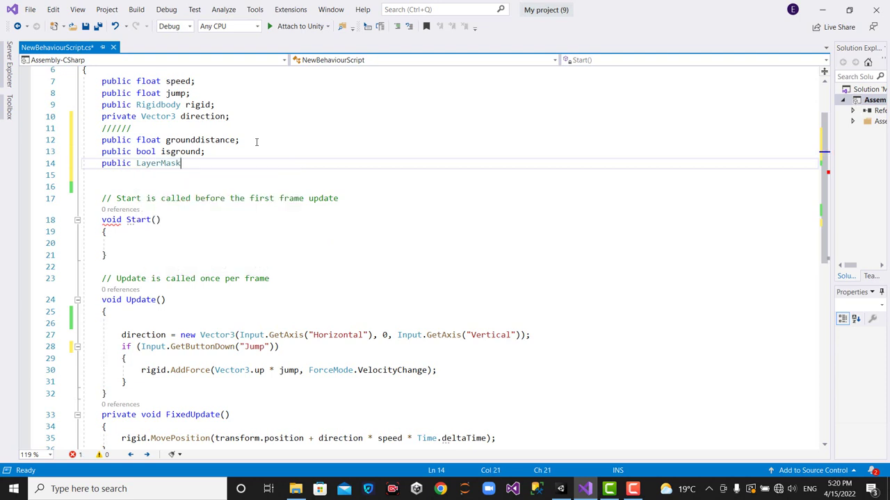
type(" g")
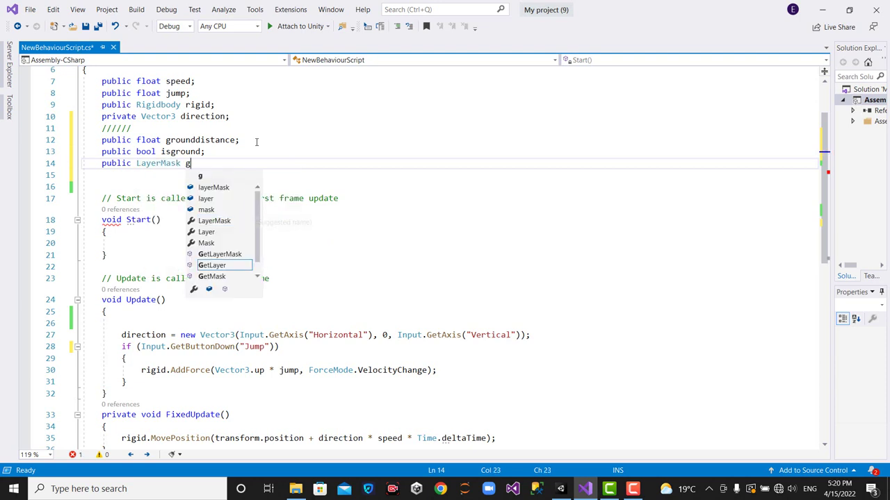
type("ro")
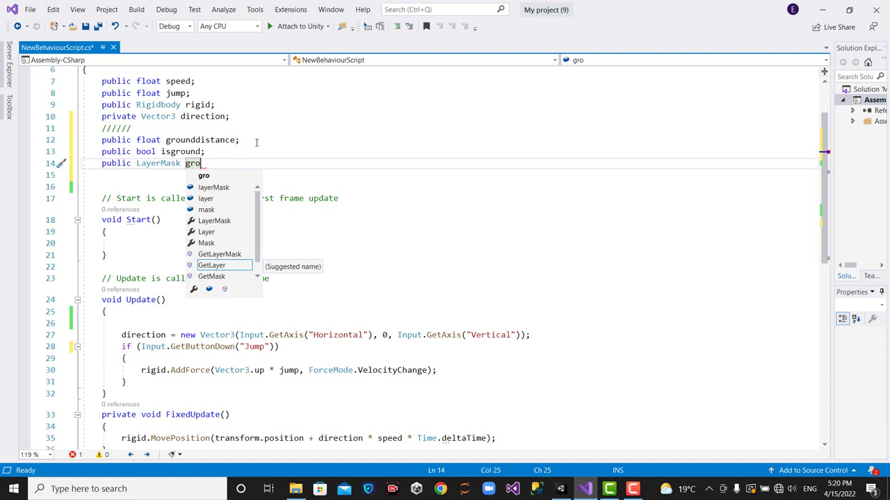
type("u")
key("BackSpace")
type("und")
type("l")
key("BackSpace")
type("_")
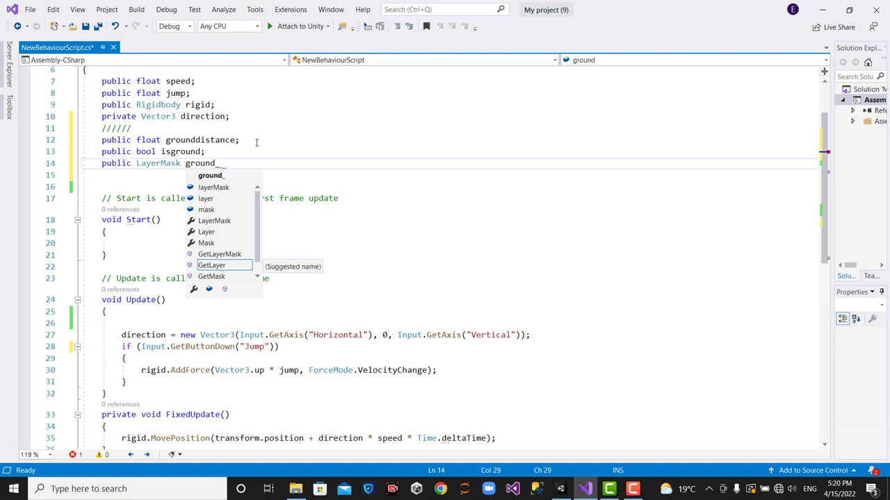
type("layer;")
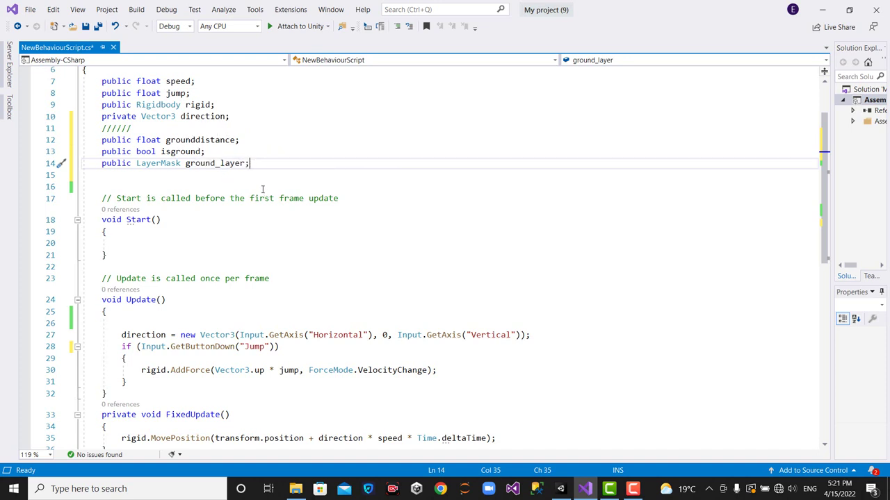
key("Return")
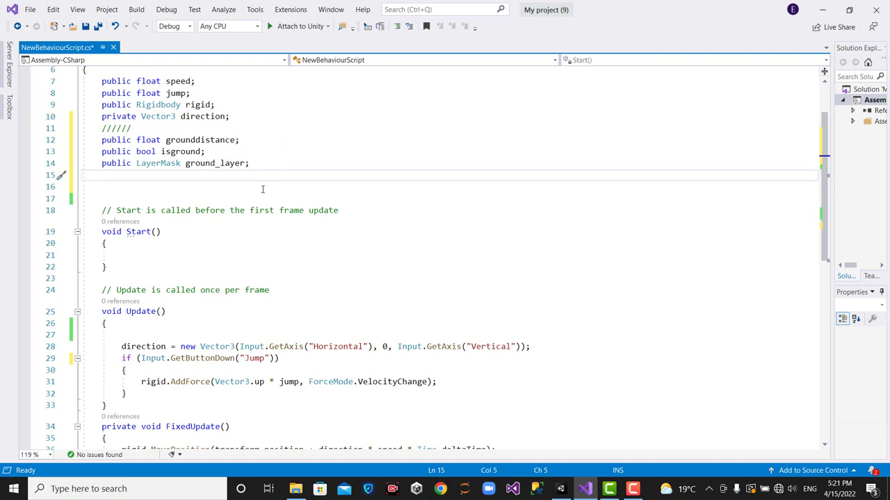
Declare 'public Transform groundpoints;' below the other ground-check fields.
type("public ")
type("t")
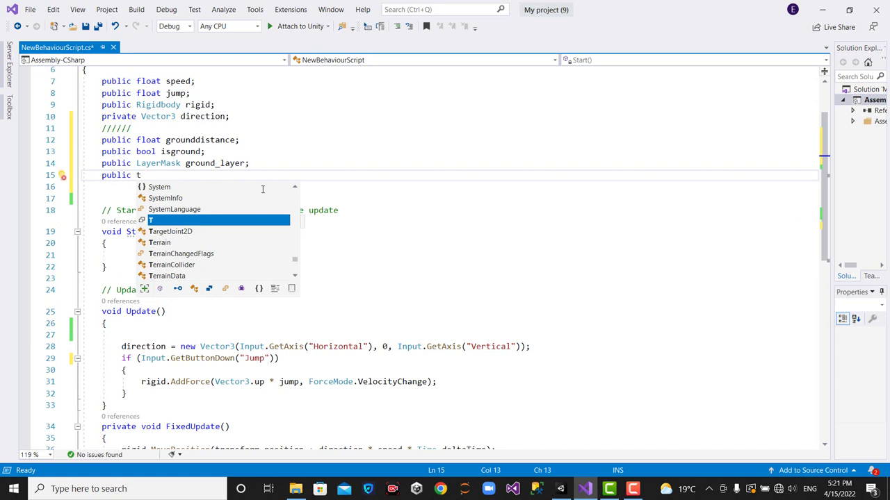
type("ra")
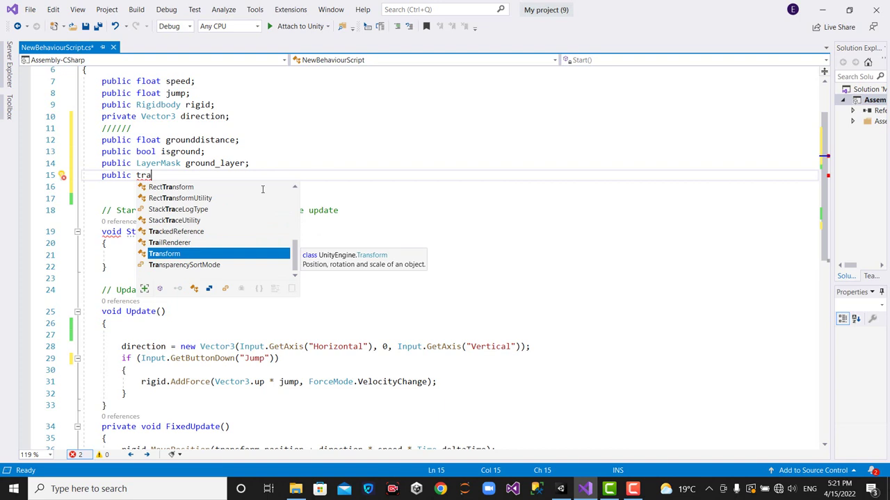
key("Tab")
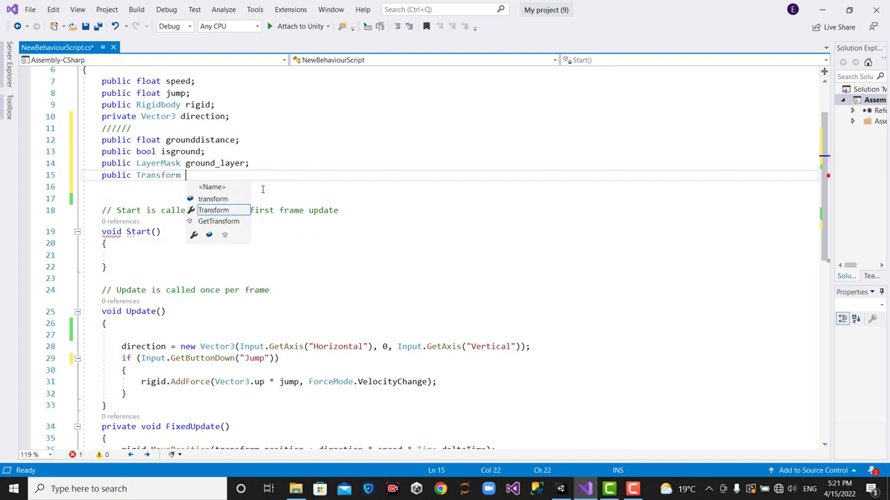
type("gro")
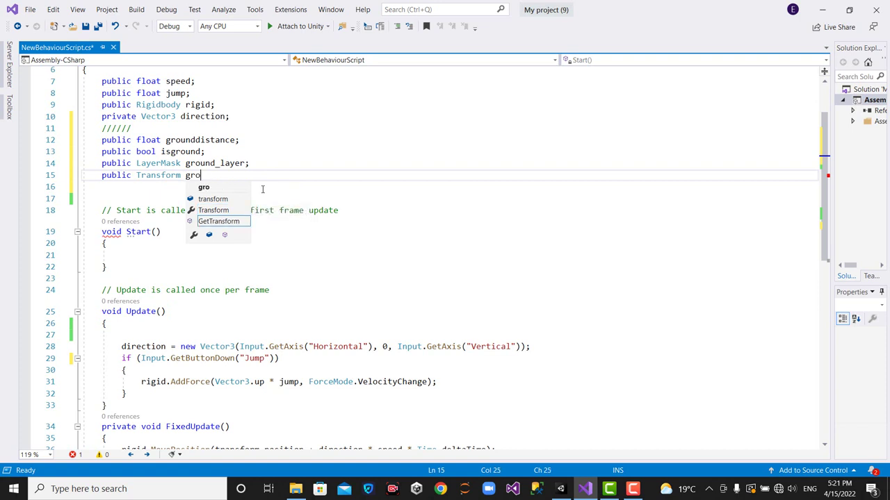
type("u")
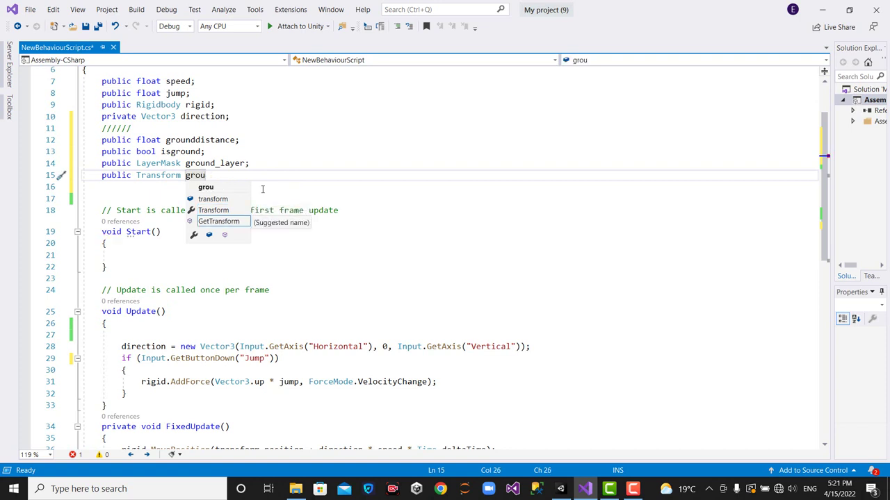
type("ndla")
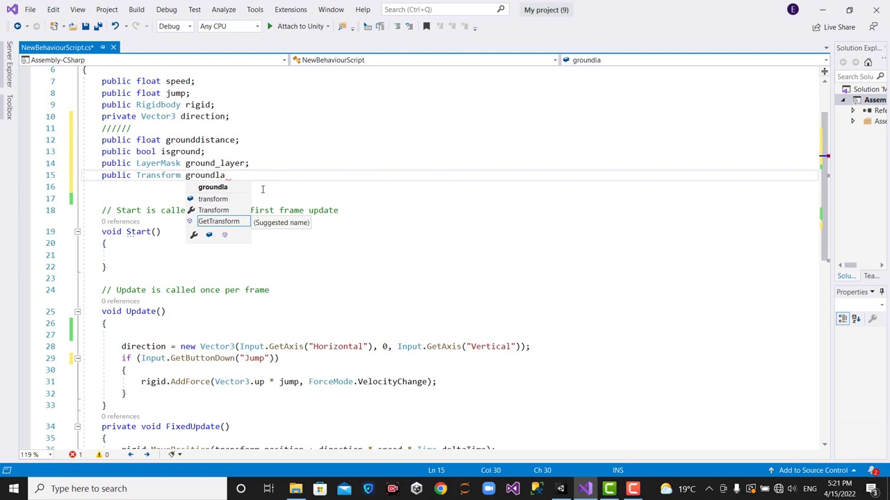
type("yer;")
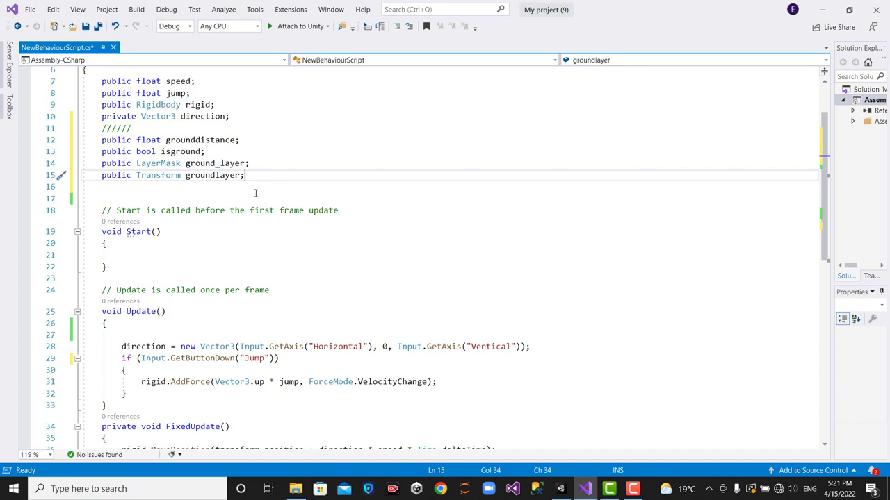
key("Left")
key("BackSpace")
key("BackSpace")
key("BackSpace")
key("BackSpace")
key("BackSpace")
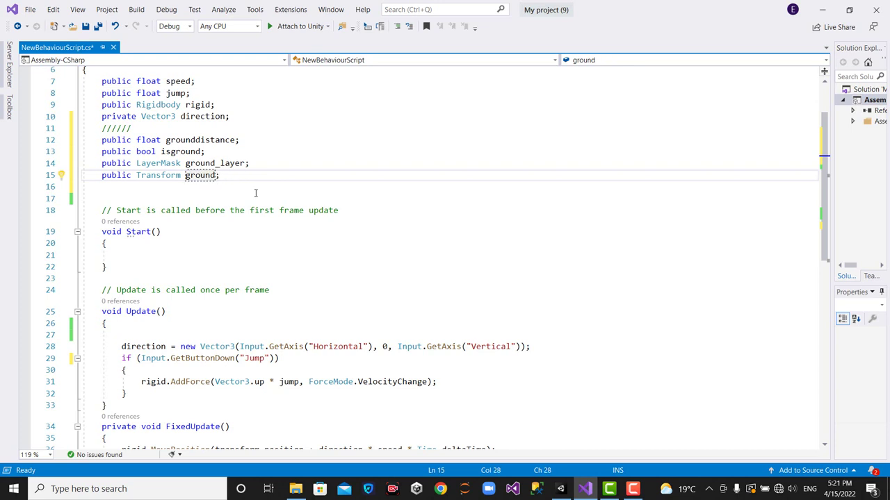
type("points")
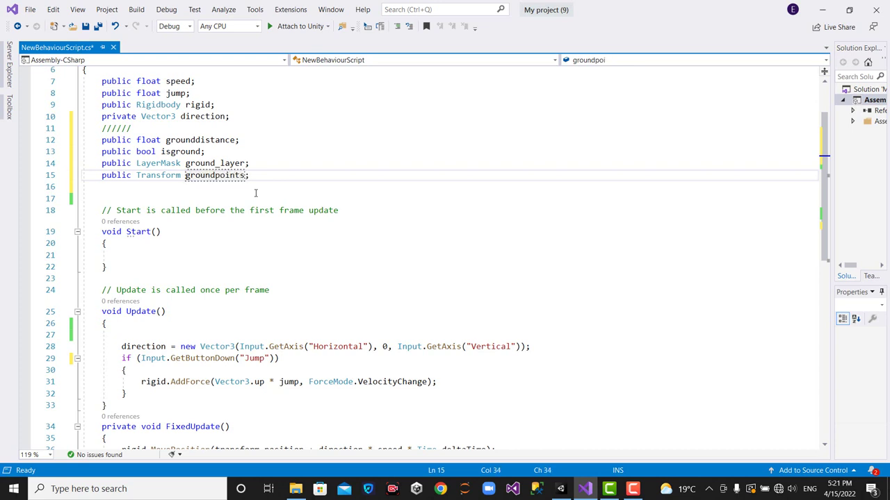
Select the isground declaration line and switch to the Unity editor.
left_click(267, 160)
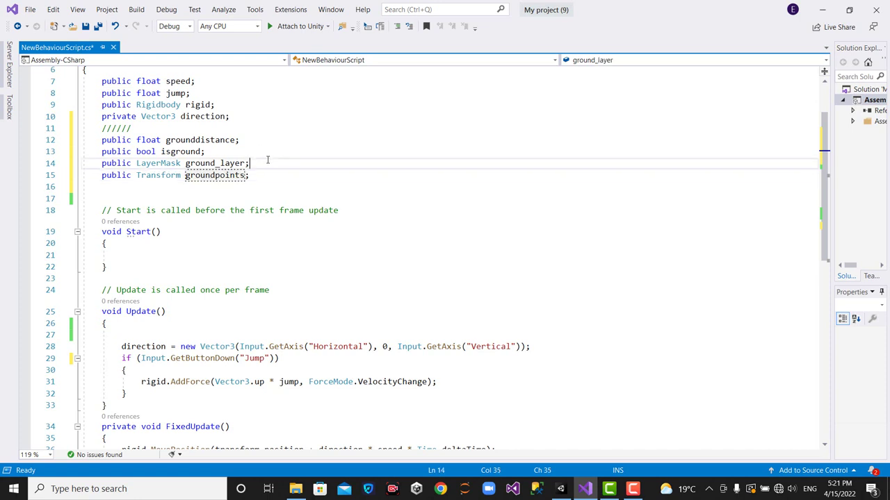
mouse_move(101, 139)
left_mouse_down()
mouse_move(127, 152)
mouse_move(101, 186)
left_mouse_up()
left_click(204, 151)
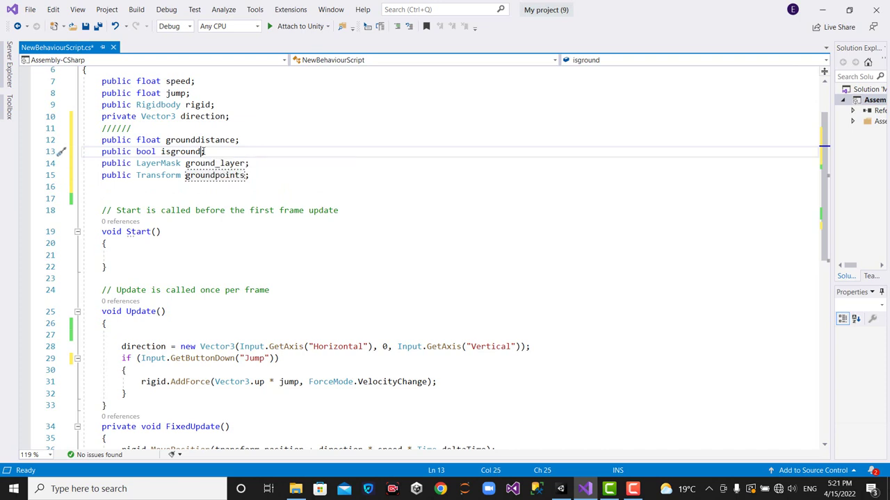
left_click_drag(203, 151, 101, 151)
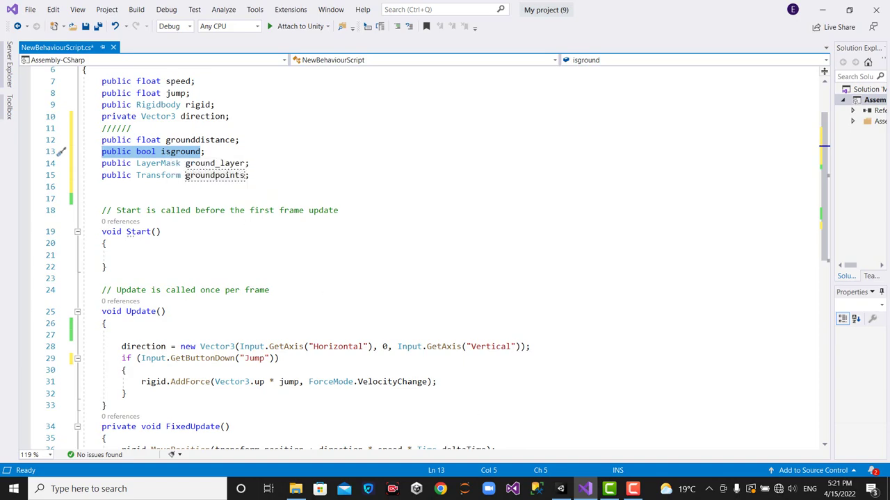
left_click(560, 488)
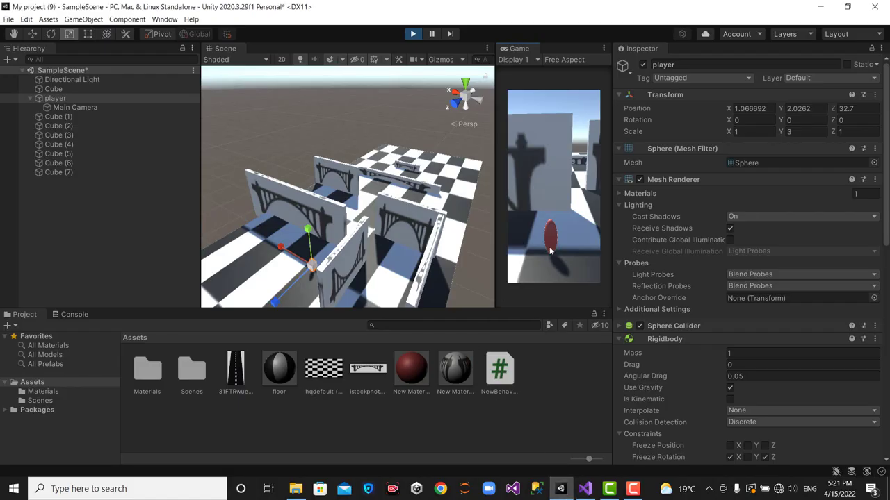
Stop Play mode and raise the player capsule to Y 6.56.
mouse_move(364, 249)
left_mouse_down("alt")
mouse_move(338, 212)
mouse_move(406, 268)
left_mouse_up("alt")
key("r")
left_click(406, 268)
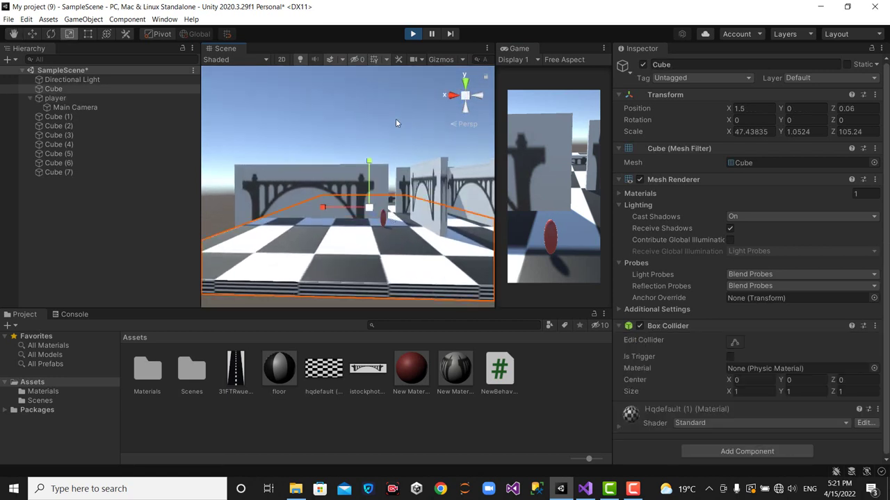
left_click(385, 217)
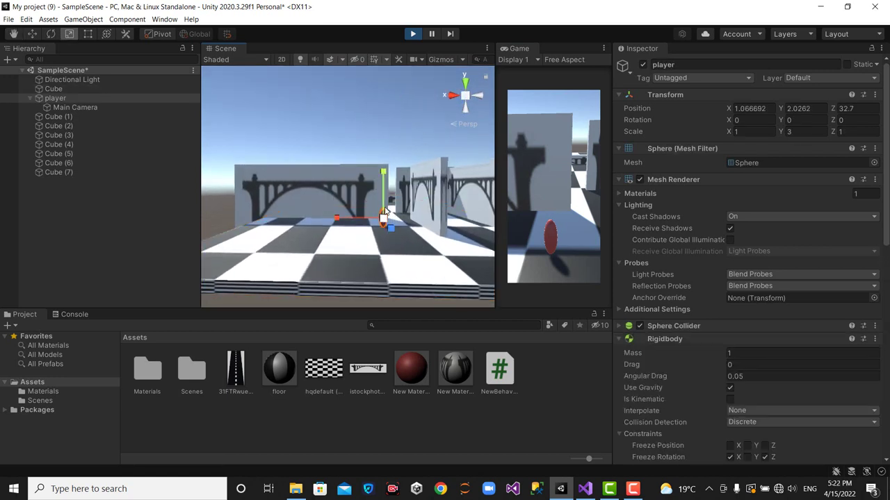
key("w")
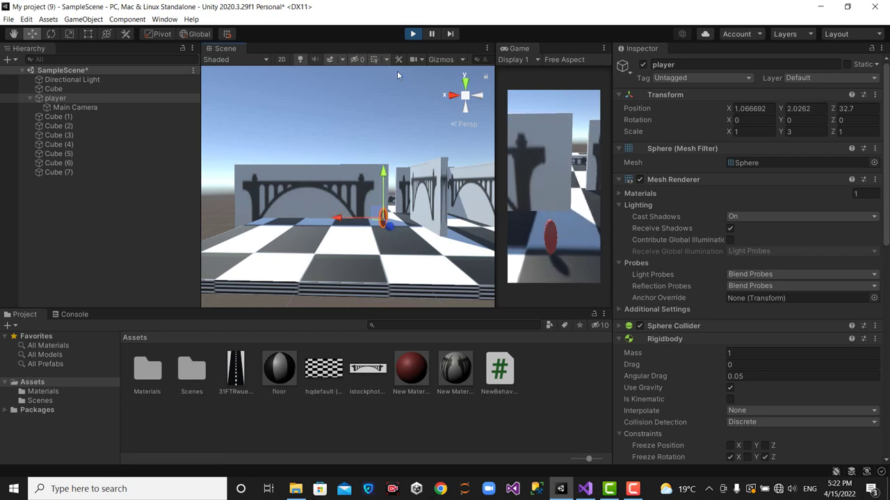
left_click(413, 34)
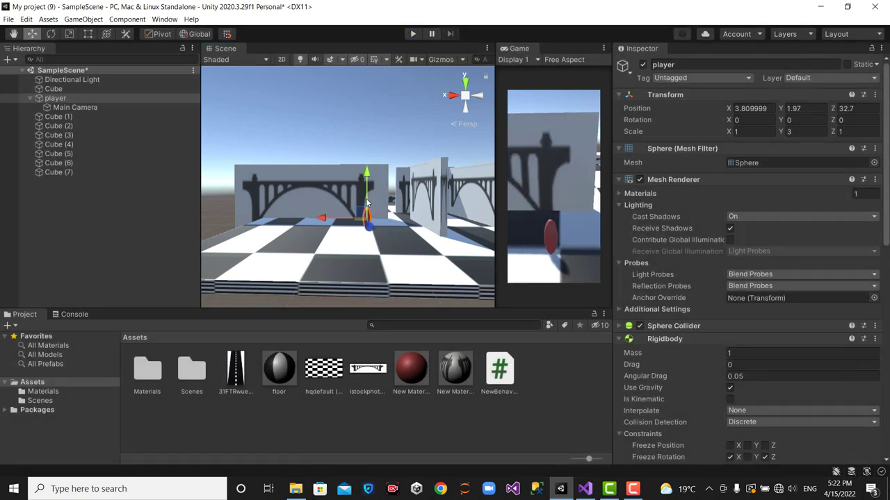
left_click_drag(369, 202, 429, 187)
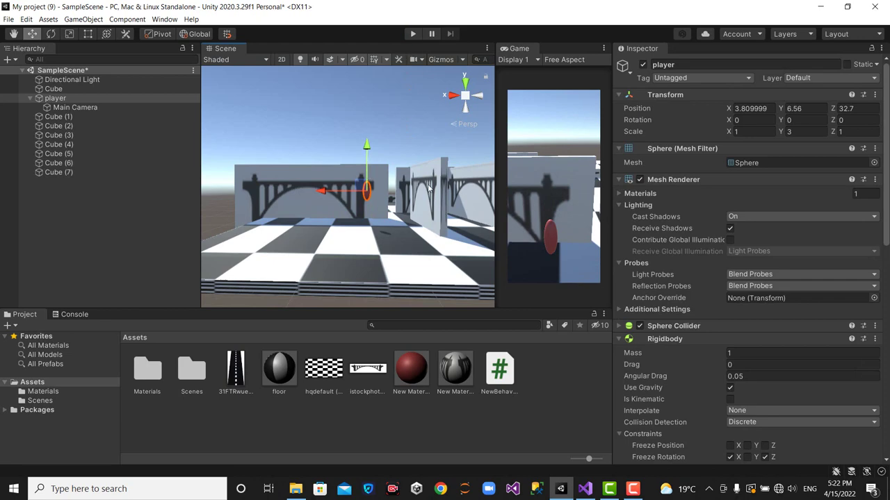
Fly the scene view into the walled corridor, reselect the player, and return to Visual Studio.
left_click(419, 238)
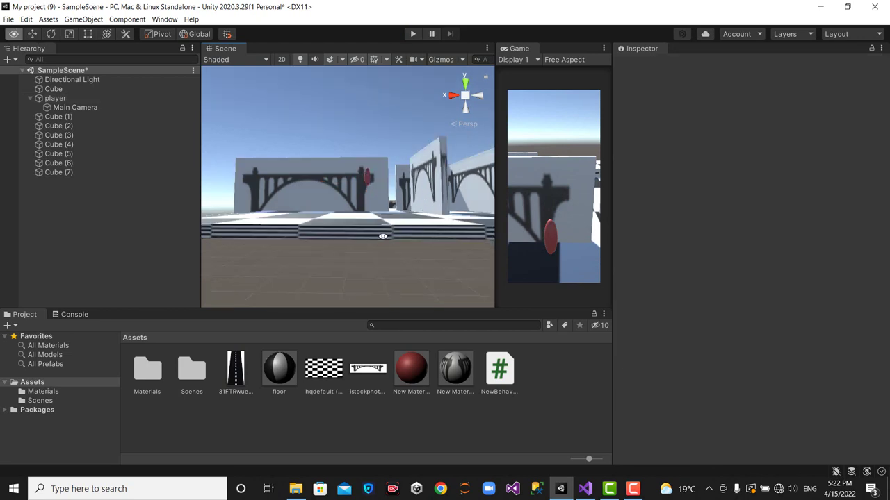
mouse_move(422, 196)
left_mouse_down("alt")
mouse_move(535, 163)
mouse_move(400, 181)
left_mouse_up("alt")
right_click_drag(400, 180, 412, 151)
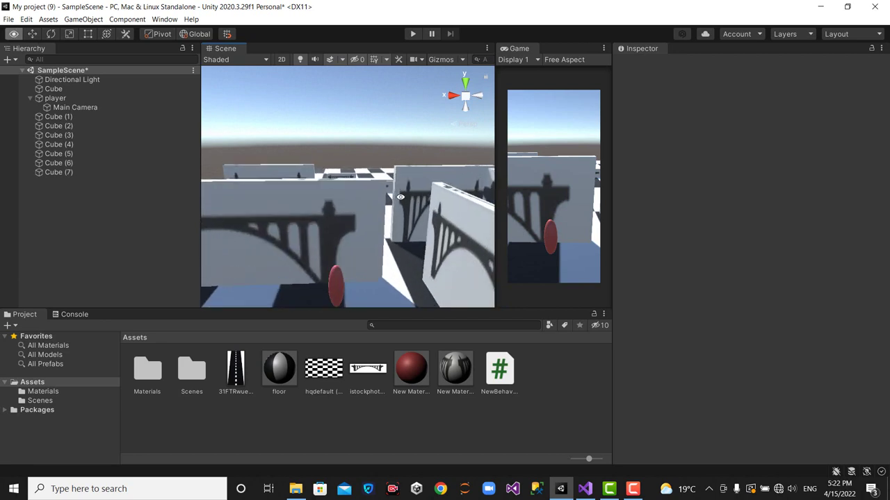
left_click_drag(412, 150, 379, 171, "alt")
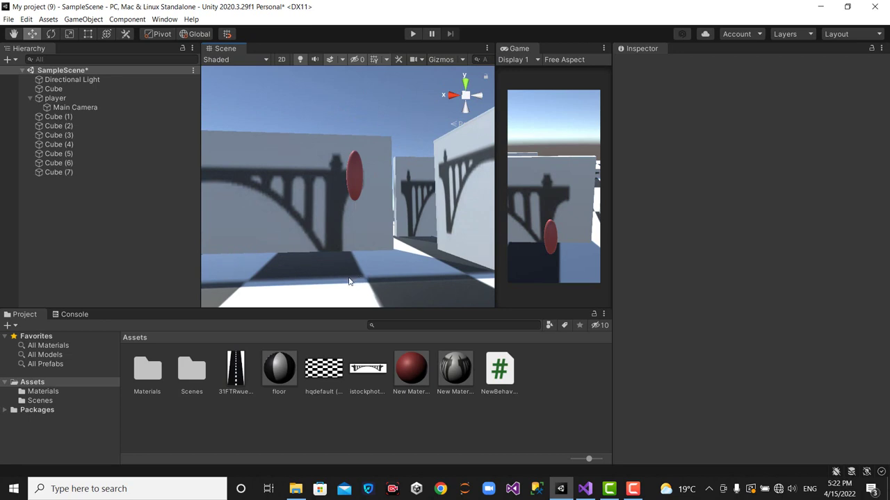
left_click(349, 207)
left_click(353, 187)
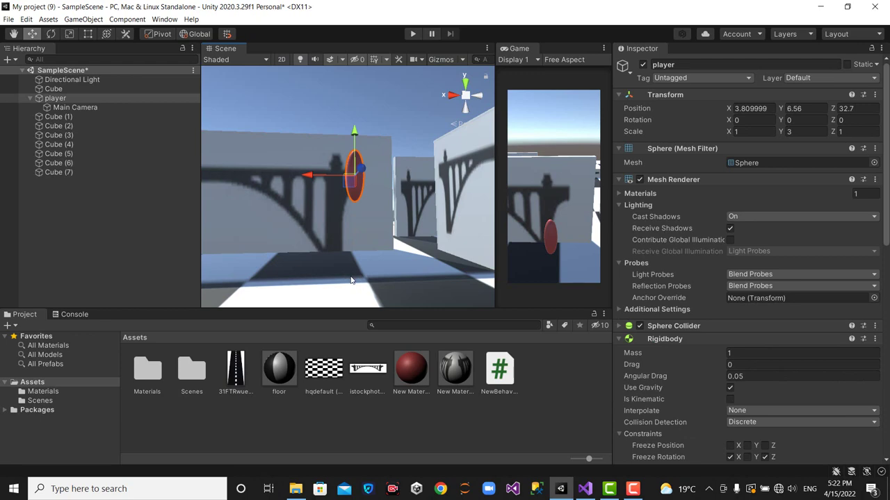
left_click(584, 488)
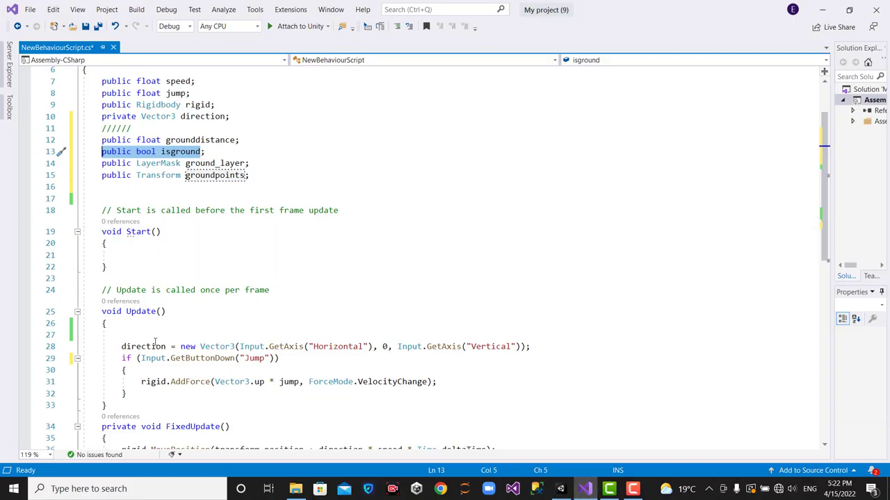
Add an &&isground check to the Jump button condition.
left_click(272, 359)
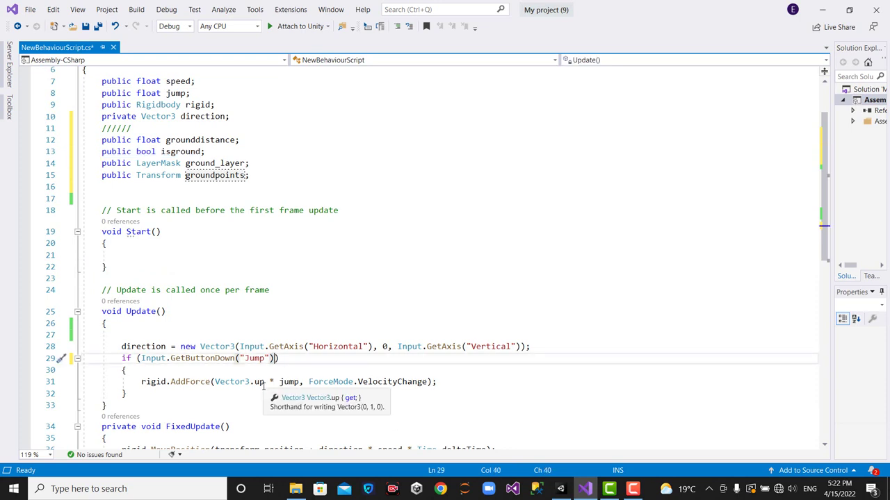
type("&&")
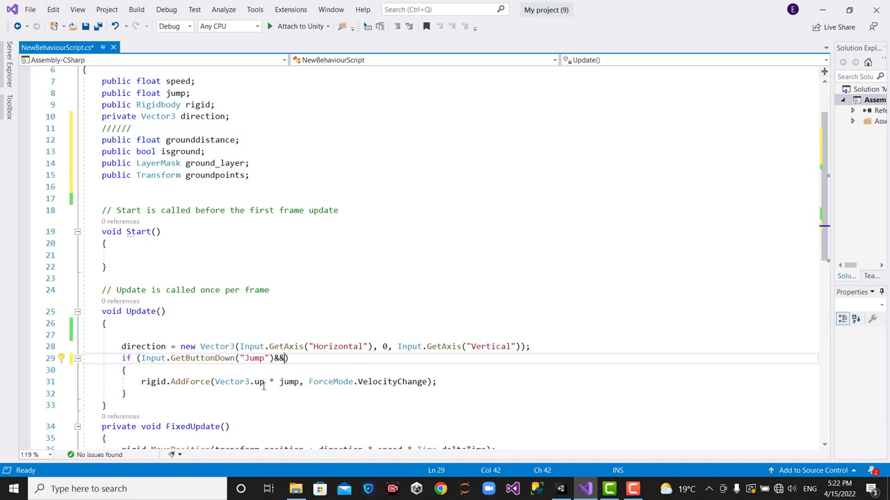
type("is")
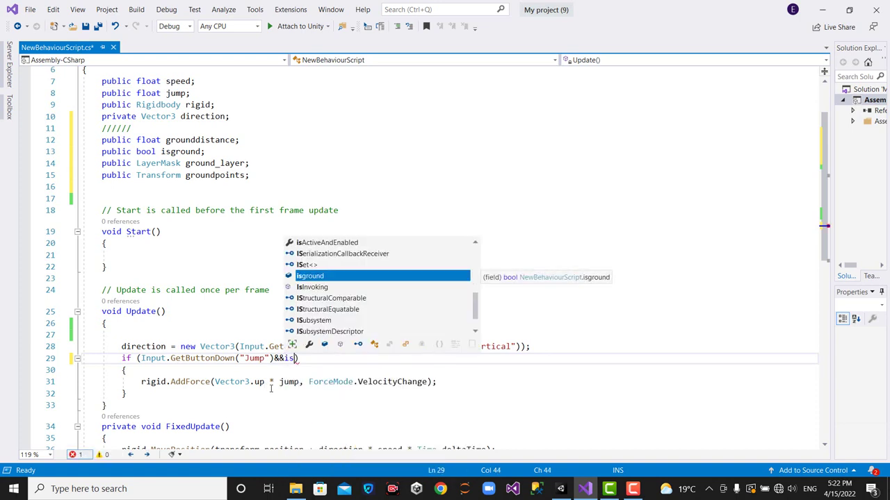
key("Tab")
type("=")
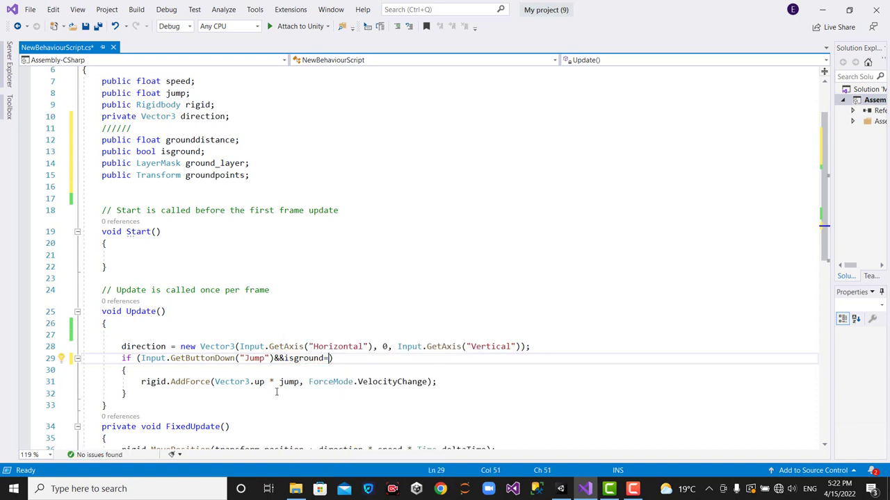
type("tr")
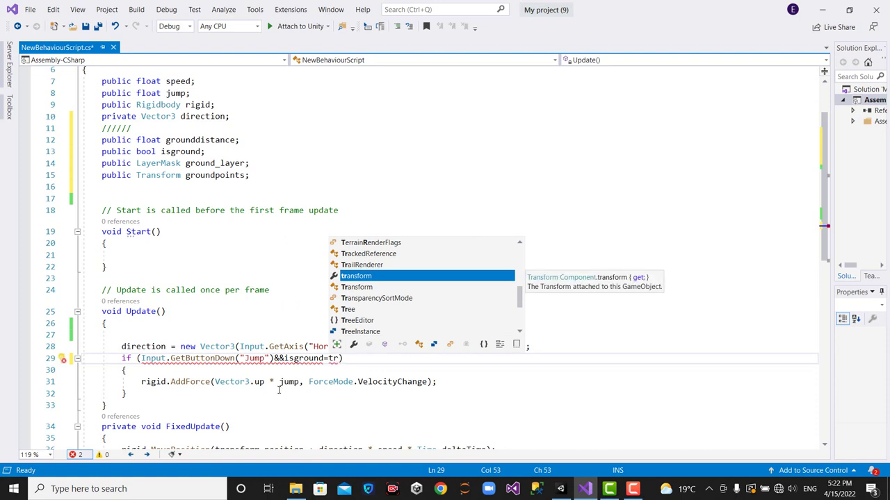
key("BackSpace")
key("BackSpace")
key("BackSpace")
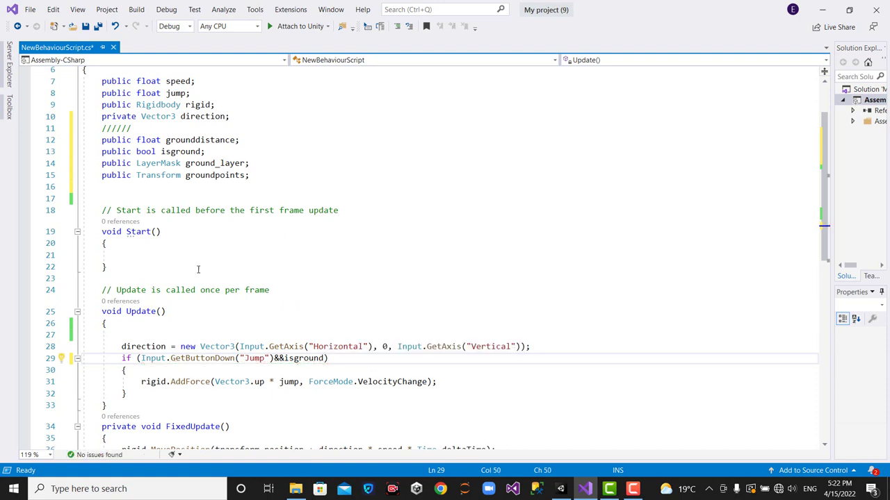
Initialise the isground field to true, then return to Unity.
left_click(200, 152)
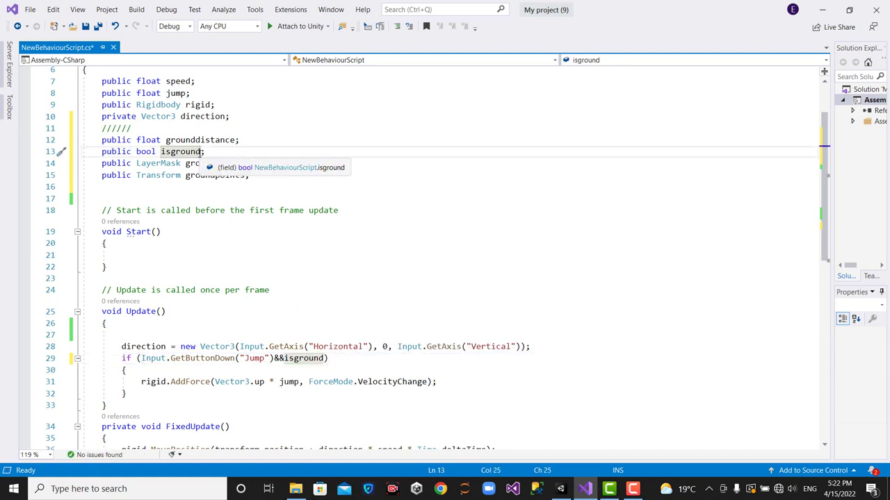
type("=tr")
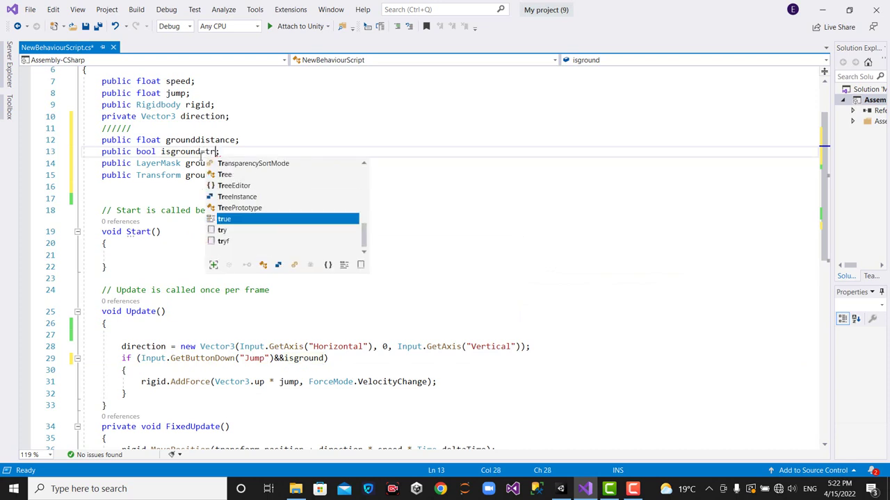
key("Tab")
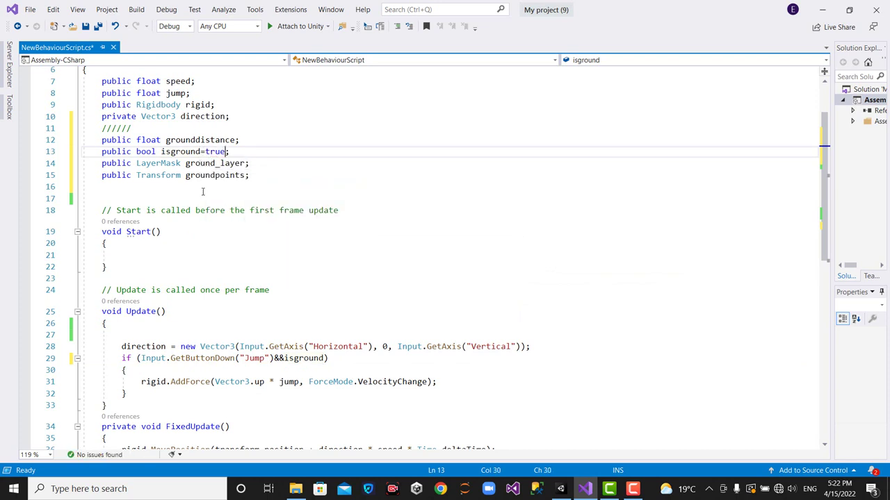
key("alt+Tab")
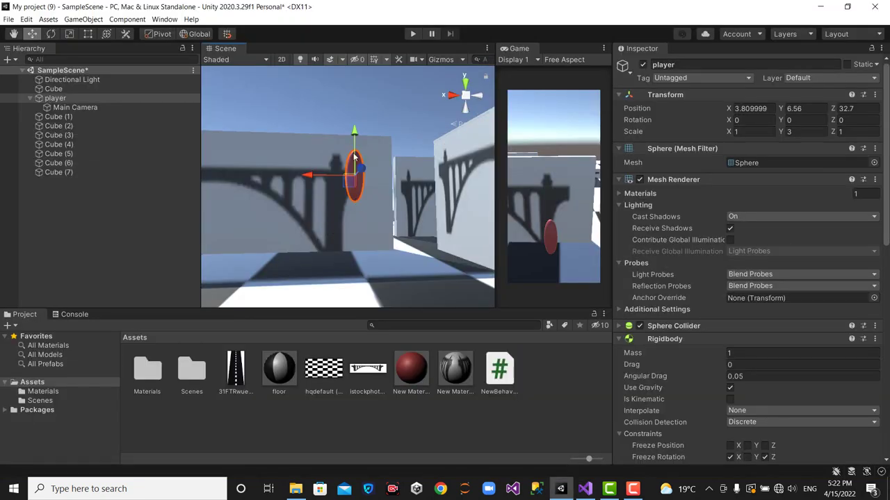
Lower the player along its Y axis to 6.42 and go back to the script.
mouse_move(353, 139)
left_mouse_down()
mouse_move(359, 217)
mouse_move(356, 142)
left_mouse_up()
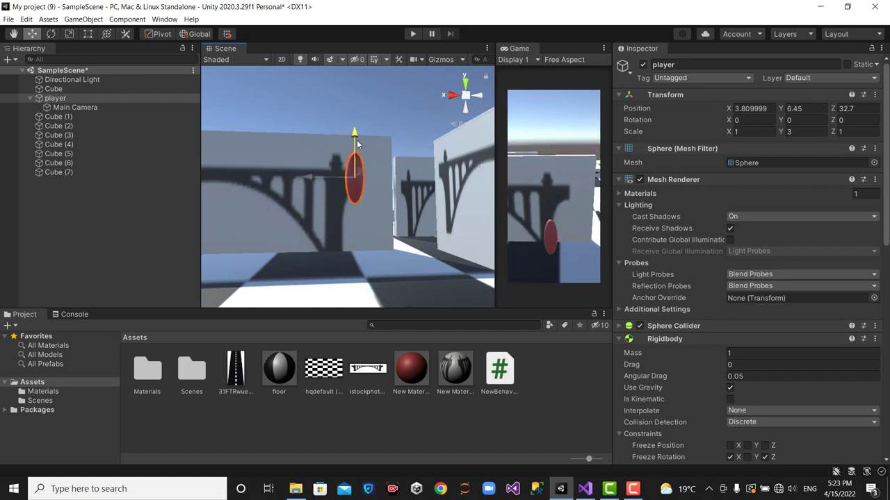
left_click_drag(357, 142, 355, 143)
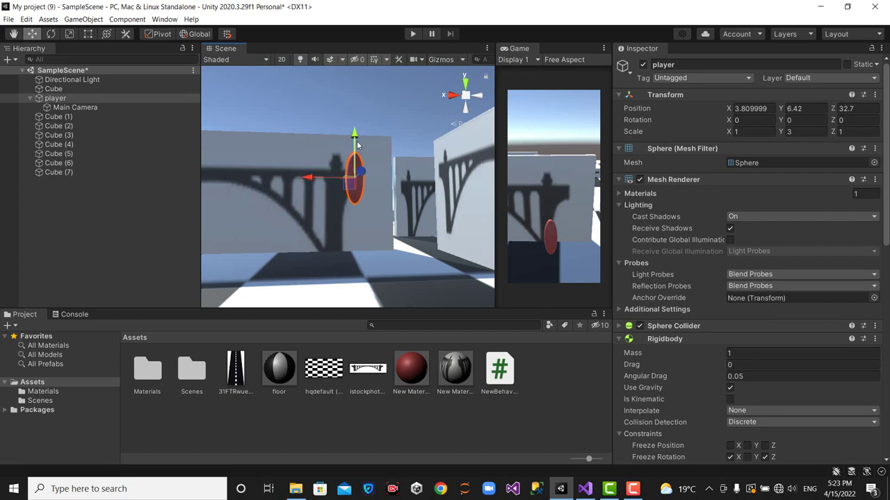
left_click(585, 490)
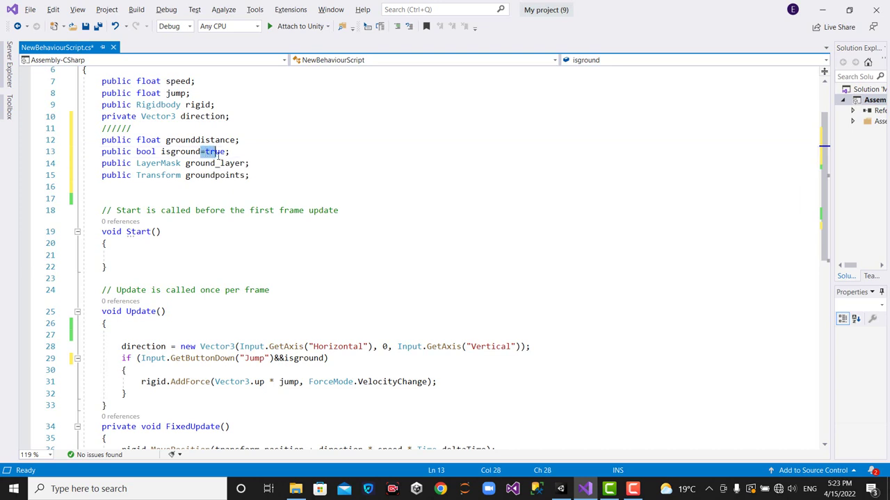
Delete the true default from isground and the &&isground check from the jump condition.
left_click_drag(201, 152, 225, 152)
key("BackSpace")
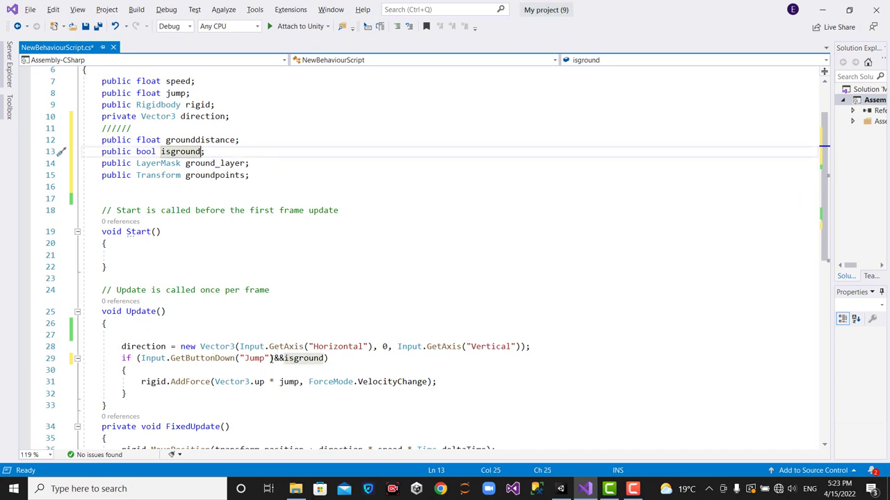
left_click_drag(275, 358, 322, 358)
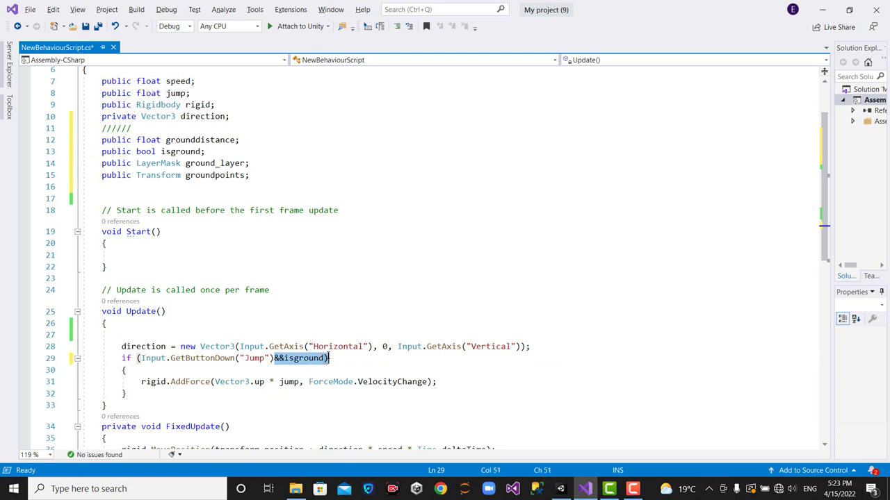
key("BackSpace")
Save NewBehaviourScript.cs and view the updated script asset in Unity.
left_click(288, 269)
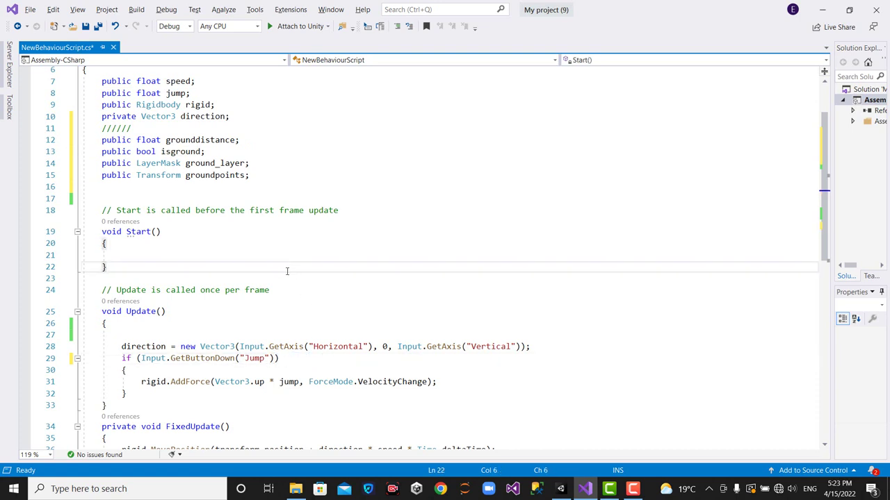
key("ctrl+s")
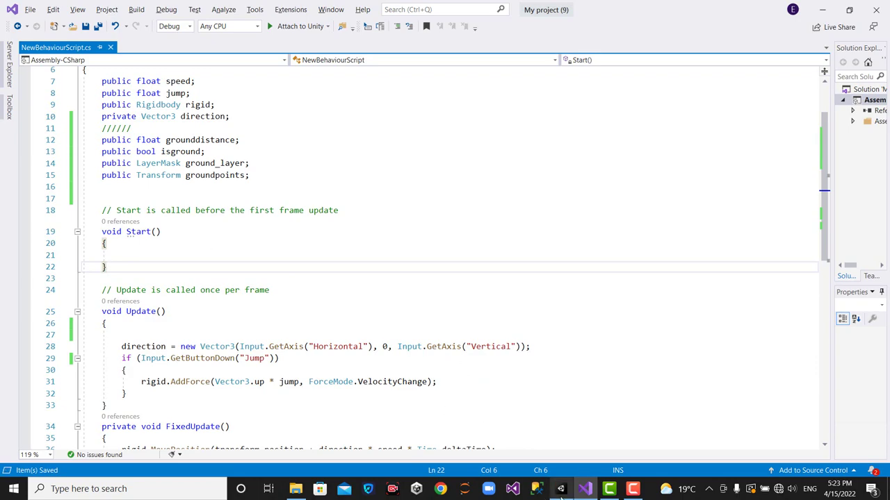
left_click(561, 489)
left_click(498, 375)
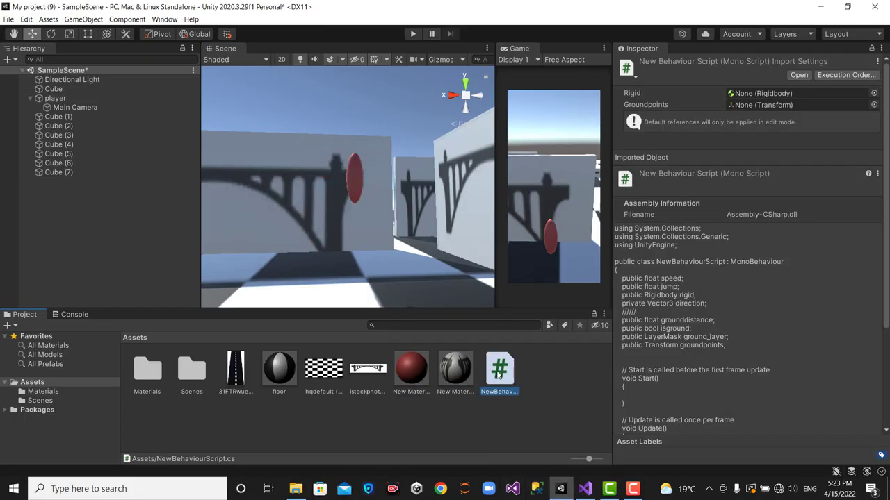
Set the player's New Behaviour Script Grounddistance to 0.5, toggle Isground, then return to Visual Studio.
left_click(356, 178)
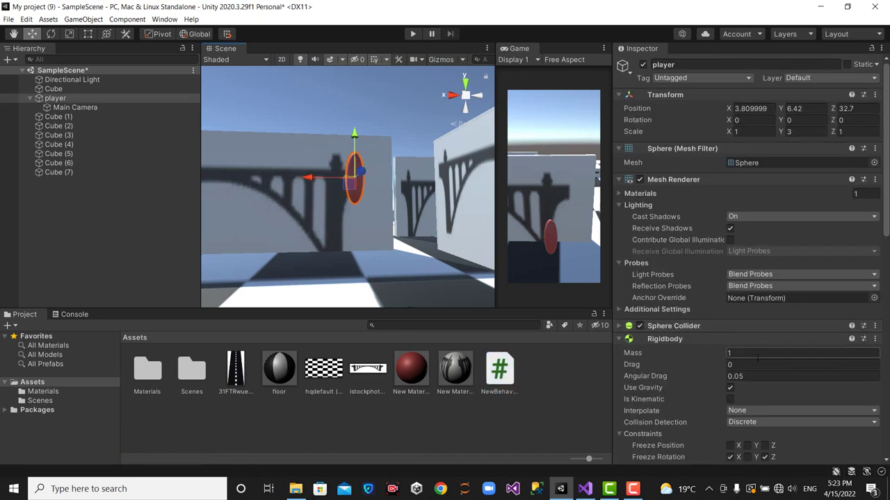
scroll(690, 221, "down", 5)
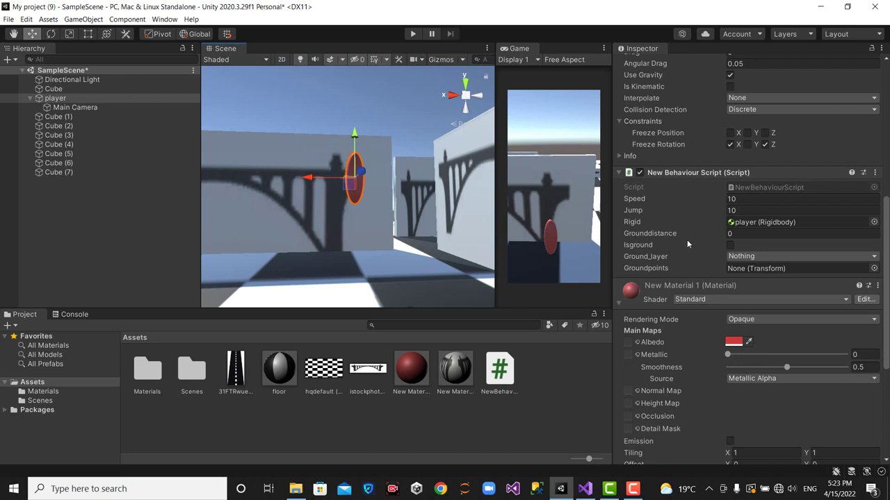
left_click(736, 235)
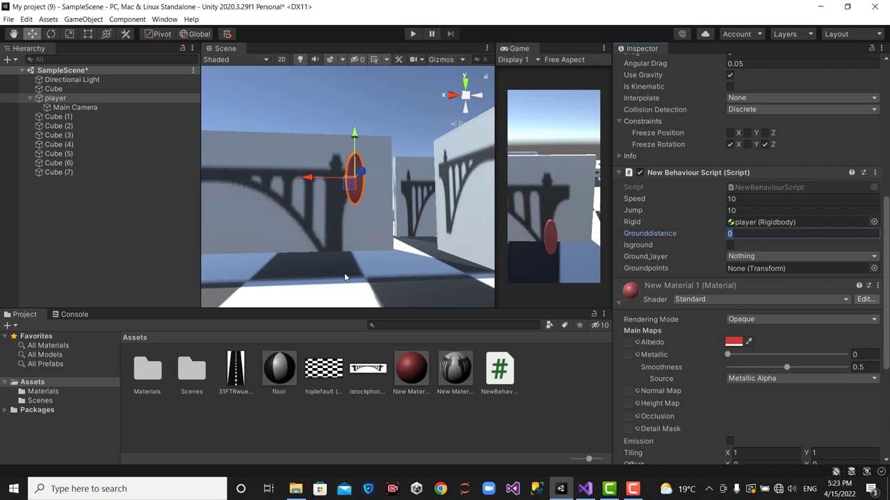
type(".2")
key("Return")
left_click(730, 246)
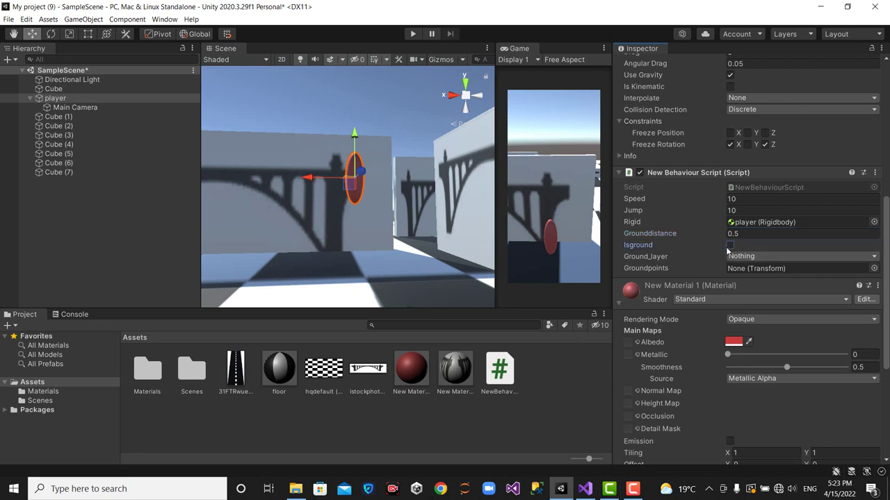
left_click(638, 271)
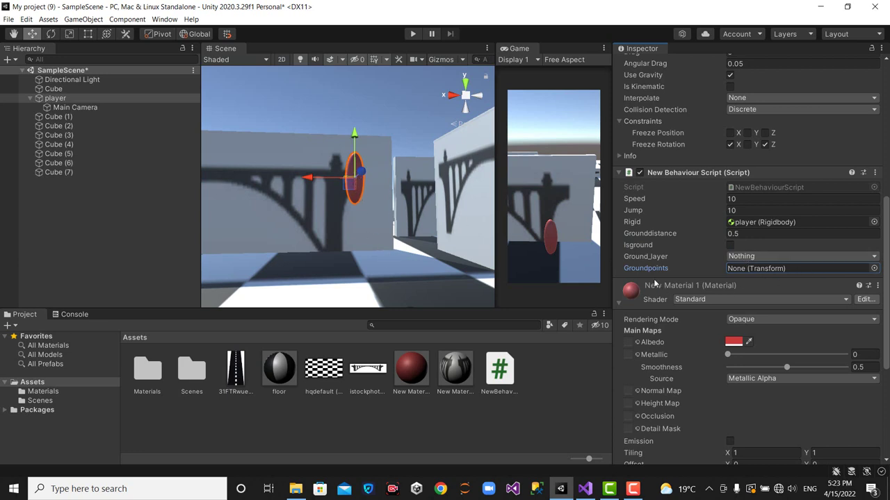
left_click(587, 492)
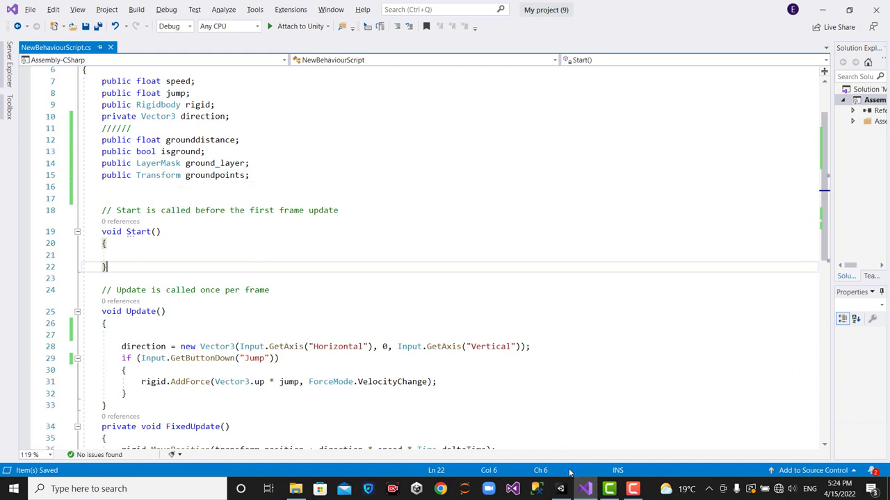
Leave Visual Studio and bring the Unity editor back.
left_click(560, 488)
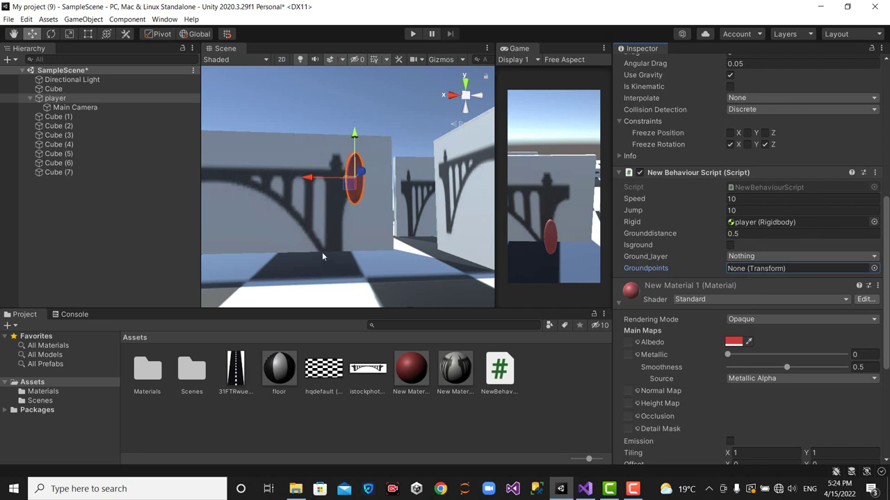
Create an empty child of player and move it to local position Y -0.49 at its feet.
right_click(43, 102)
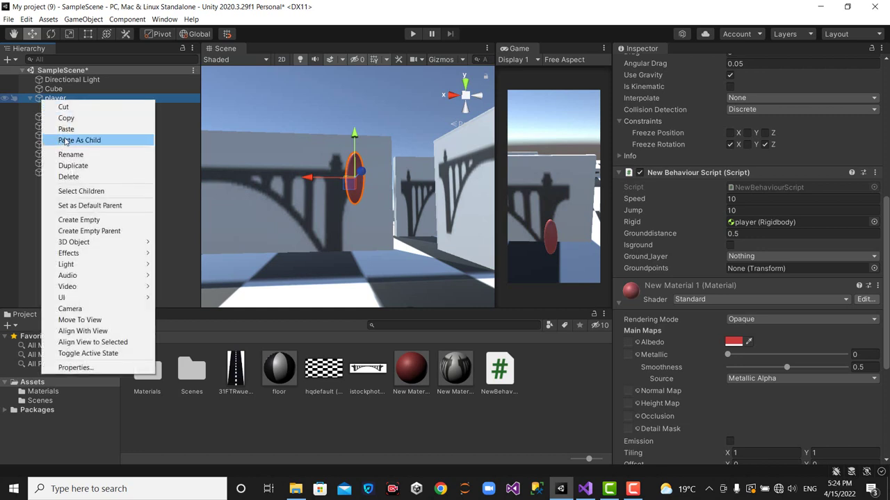
left_click(75, 220)
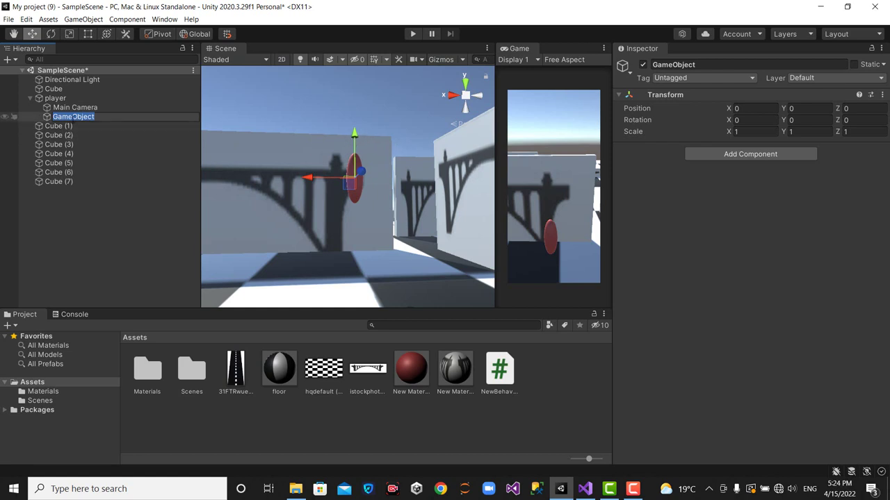
left_click_drag(355, 141, 353, 234)
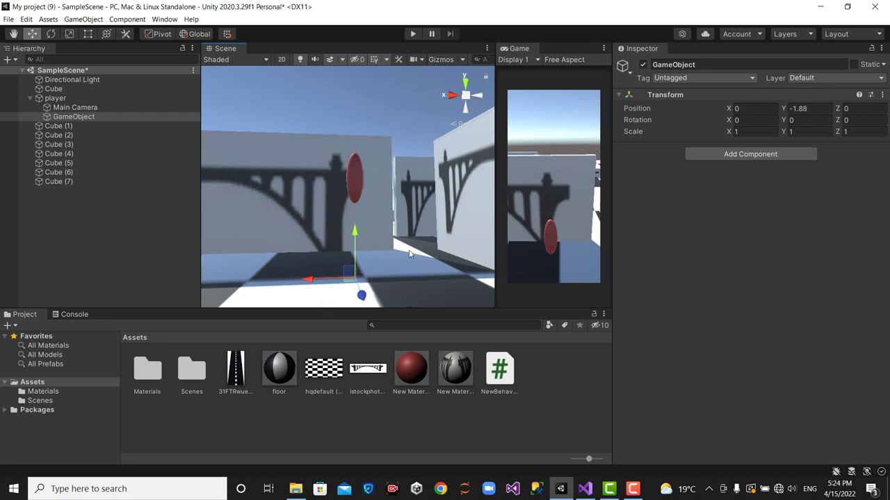
left_click_drag(353, 244, 349, 178)
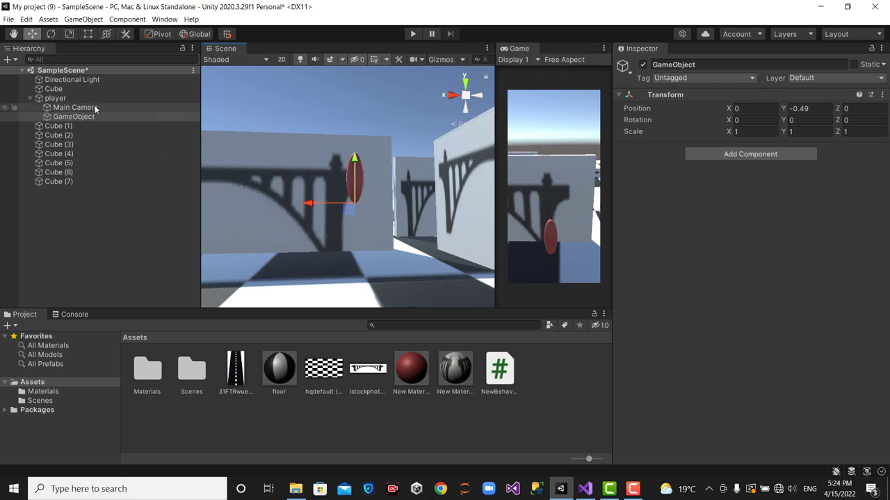
left_click(66, 99)
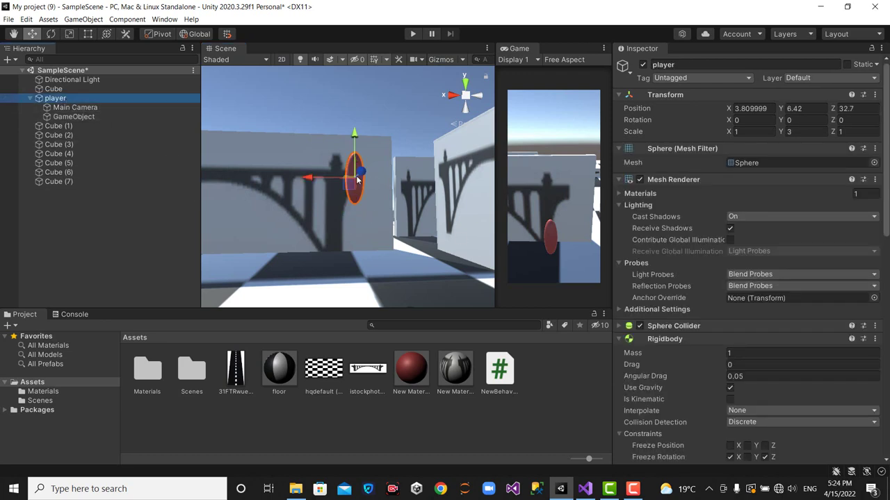
left_click(83, 117)
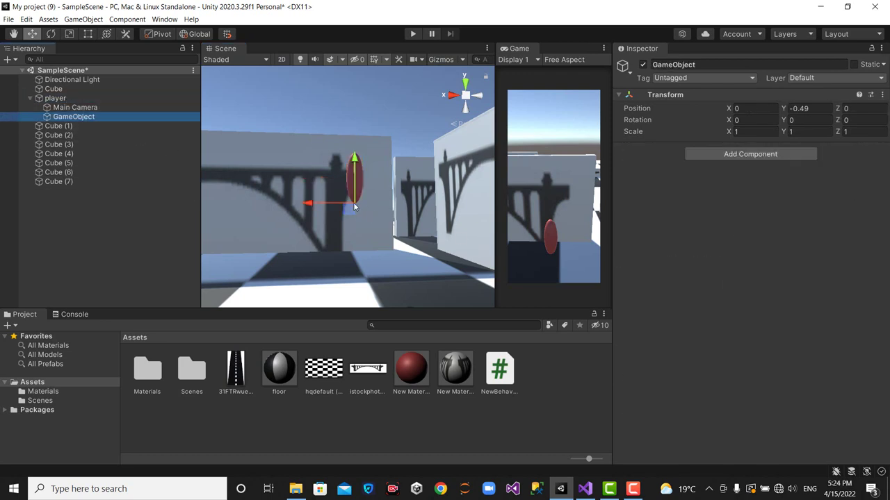
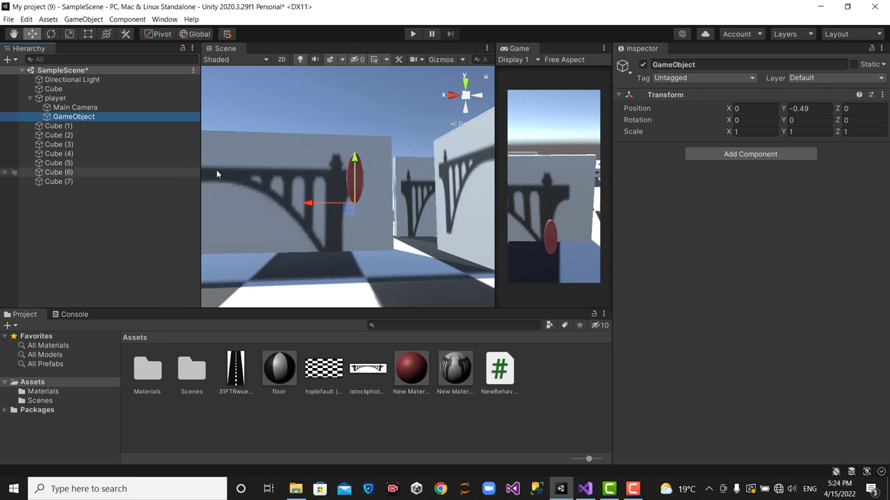
Drag the player's child GameObject into the Groundpoints field of the player's New Behaviour Script.
left_click(53, 98)
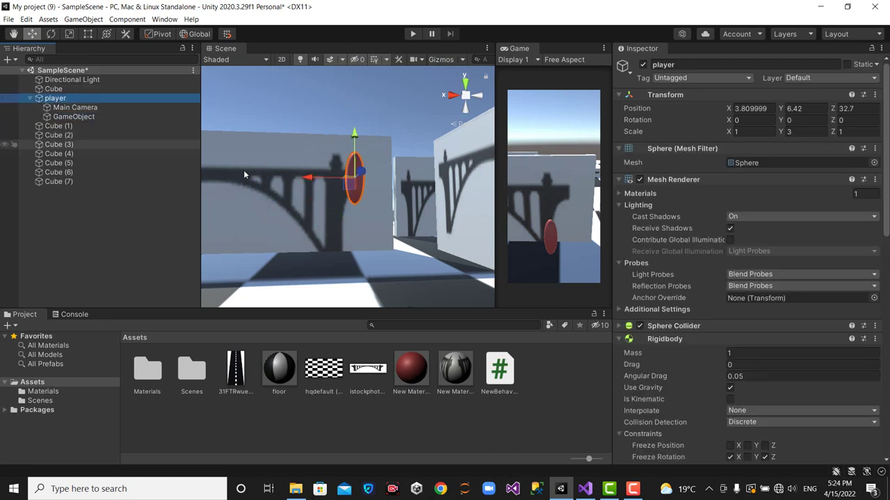
left_click(74, 117)
left_click(56, 98)
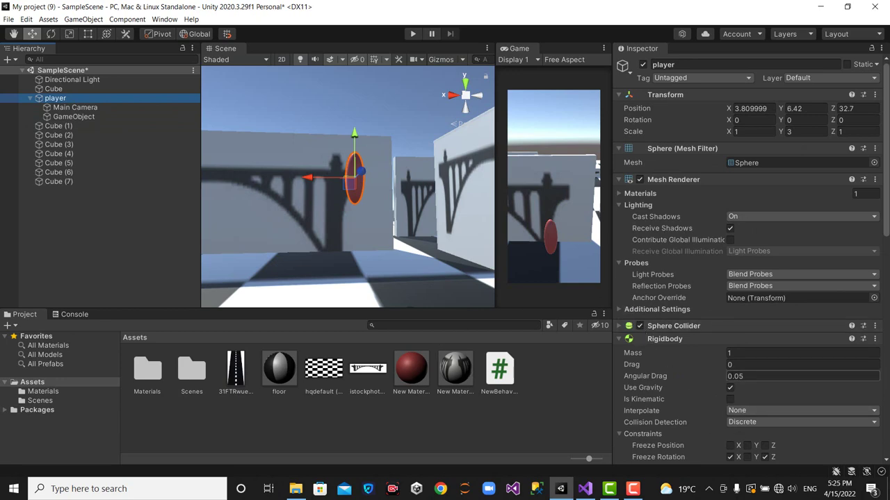
scroll(720, 377, "down", 5)
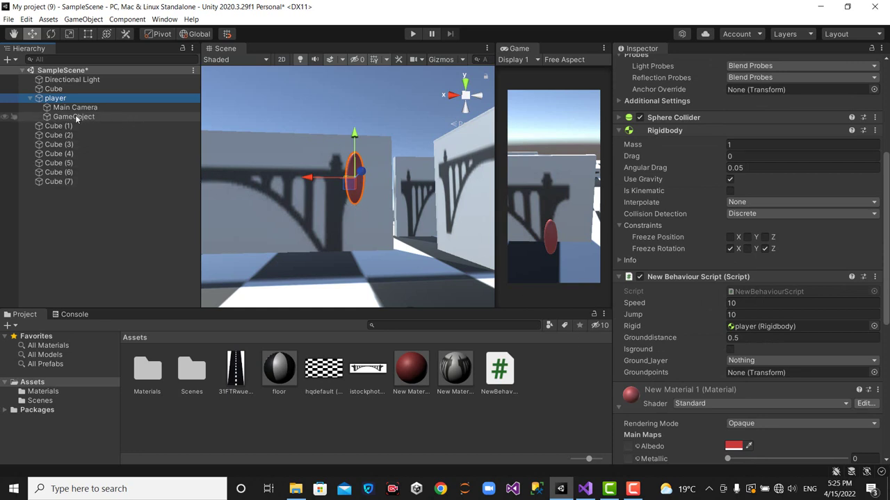
left_click_drag(75, 116, 783, 374)
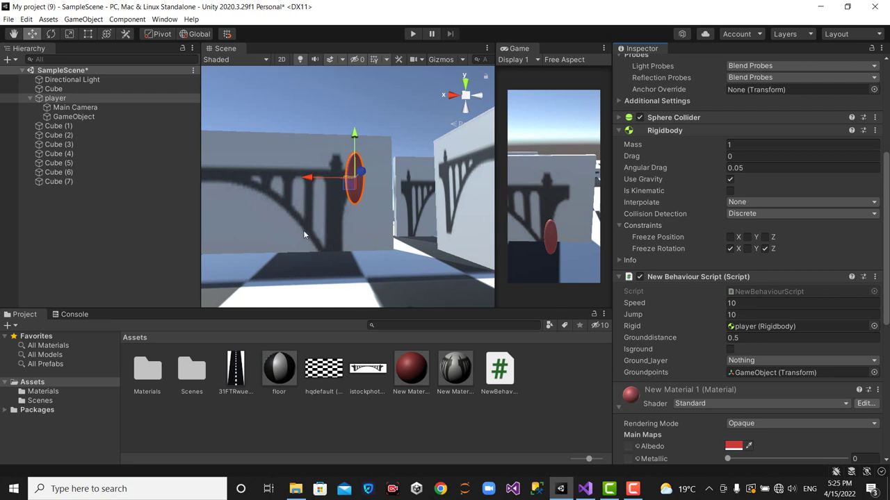
Create a 'floor' layer as User Layer 6 and put the floor cube on it.
left_click(278, 300)
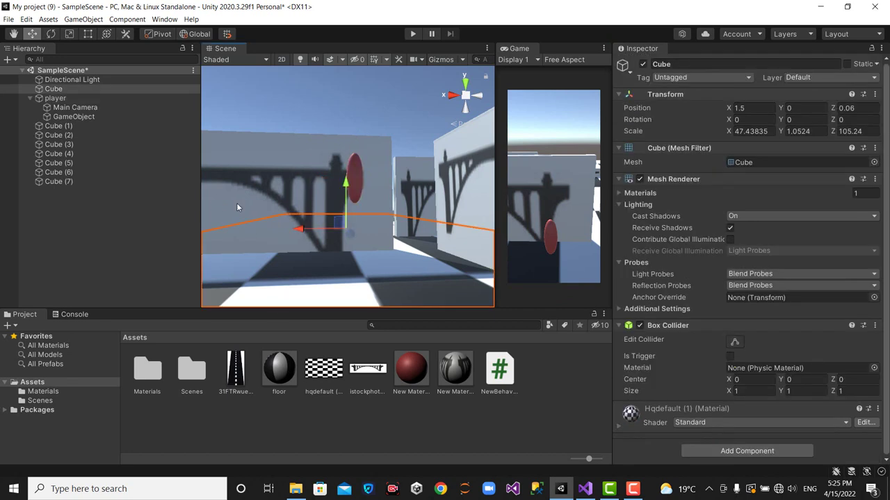
left_click(405, 214)
left_click(832, 77)
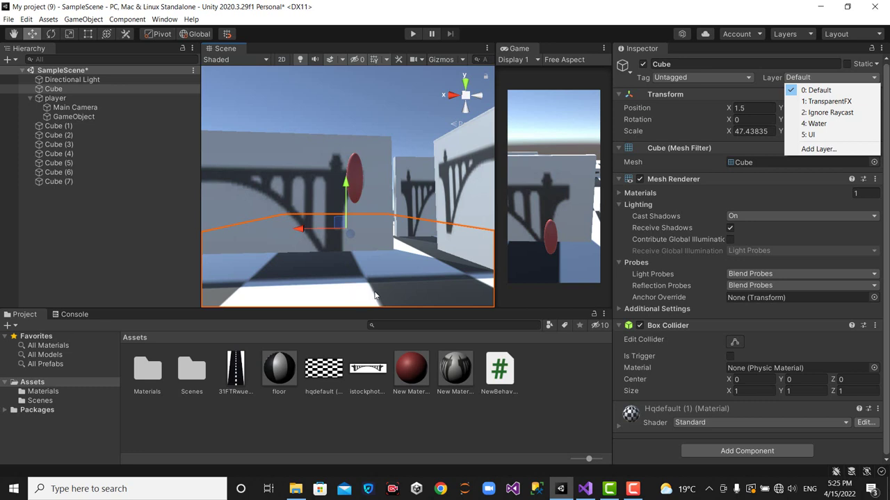
left_click(819, 149)
left_click(741, 205)
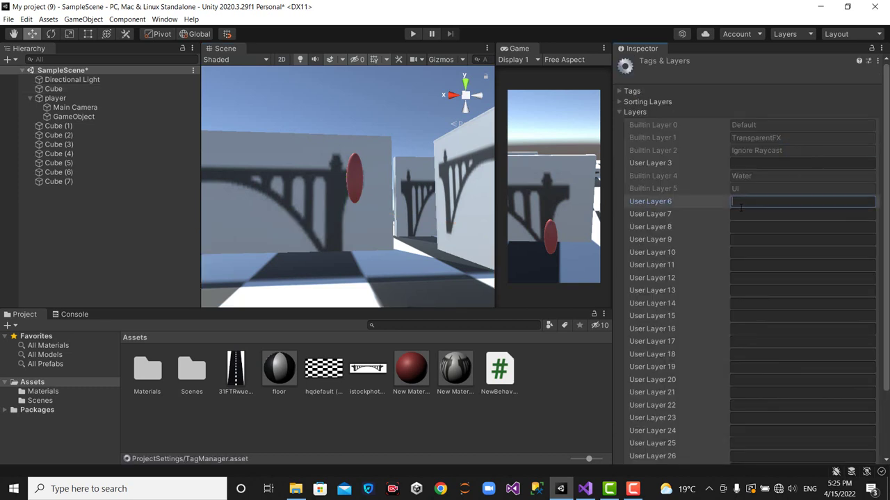
type("fl")
type("oor")
left_click(409, 267)
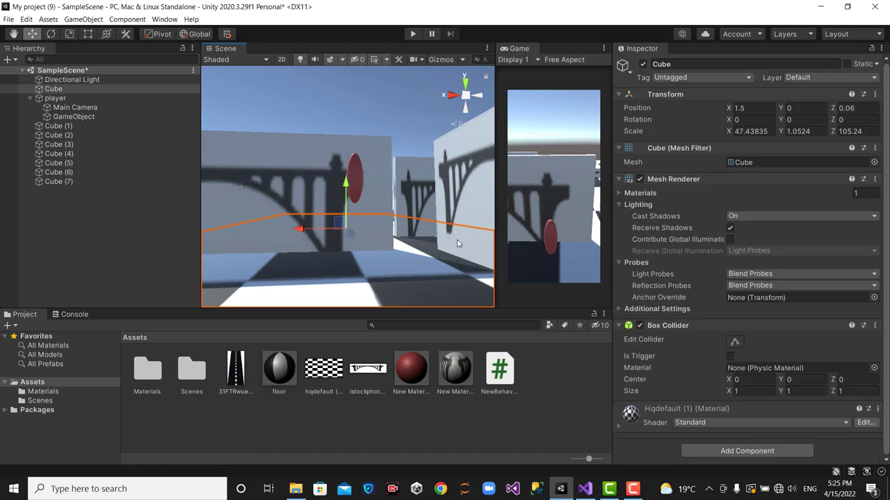
left_click(813, 77)
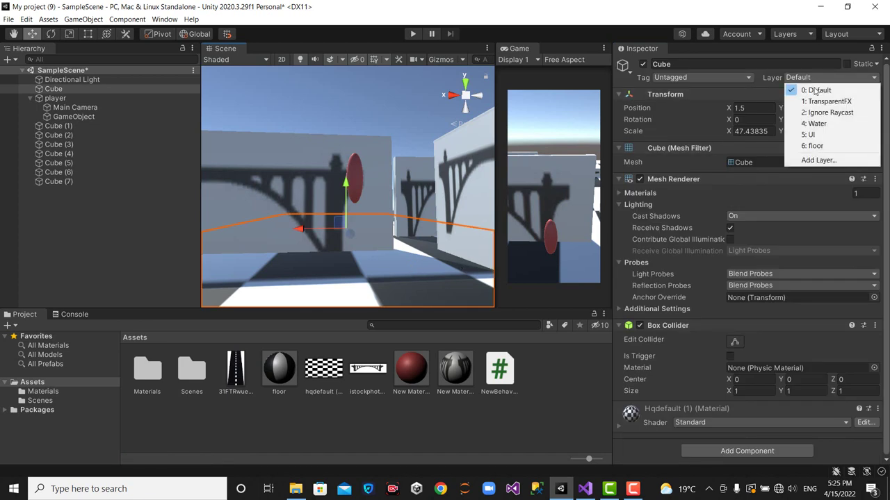
left_click(815, 146)
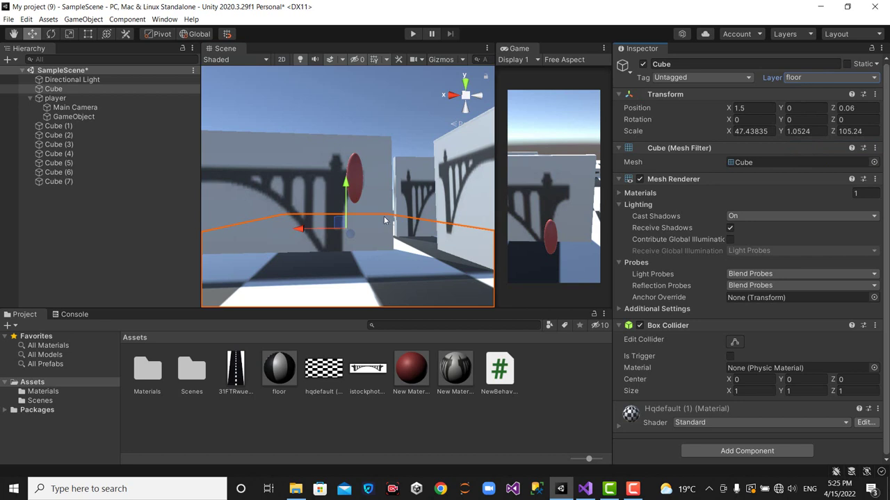
Set the player's Ground_layer field to floor.
left_click(353, 178)
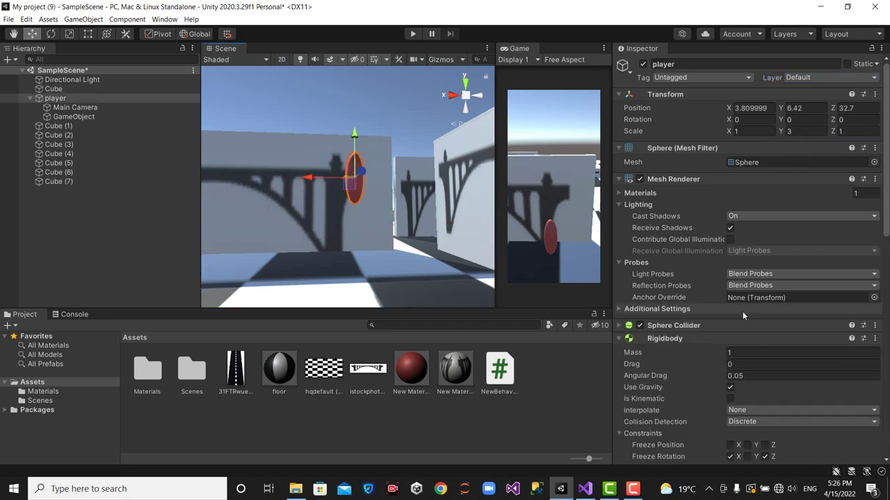
scroll(718, 360, "down", 5)
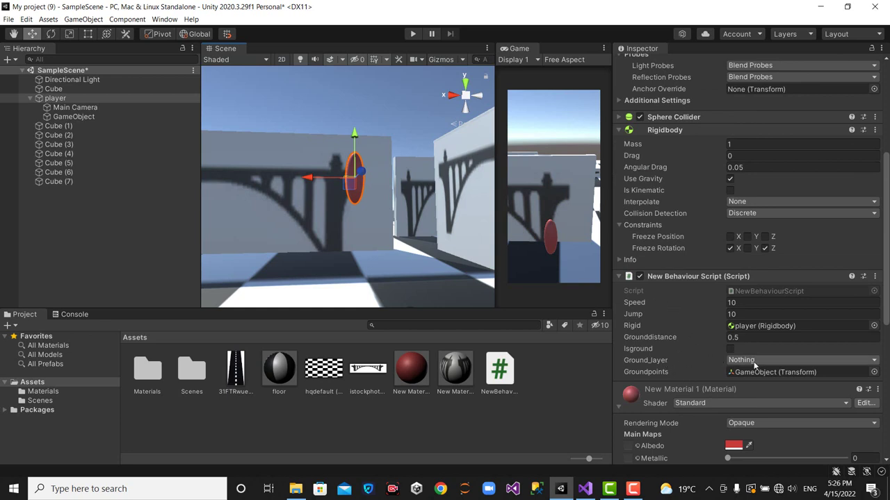
left_click(751, 360)
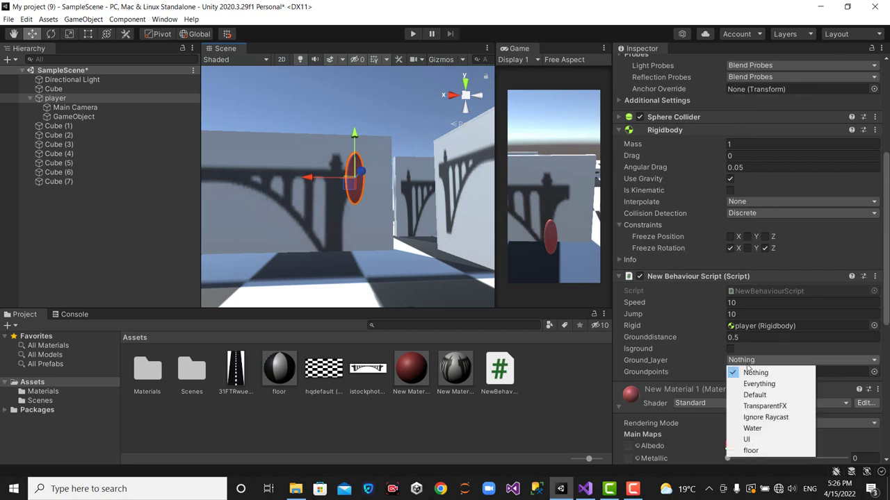
left_click(749, 452)
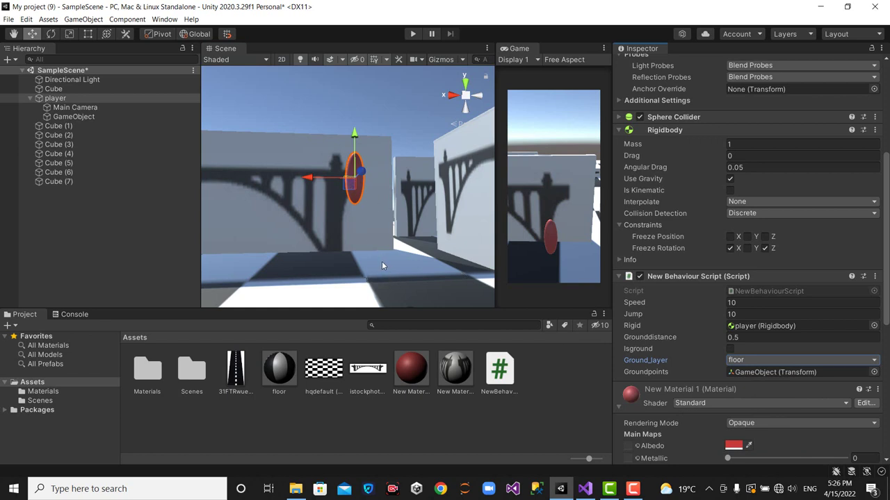
left_click(578, 490)
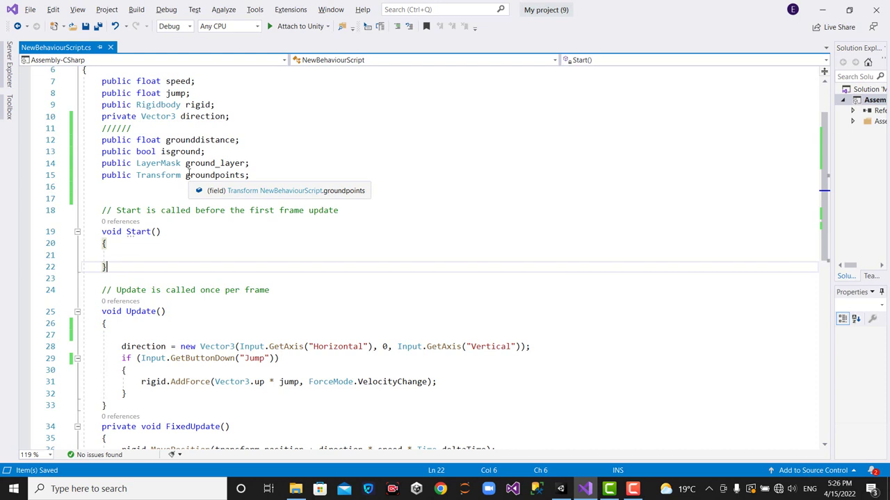
On line 27 of Update, write isground = Physics.CheckSphere( using IntelliSense completions.
left_click(135, 337)
type("i")
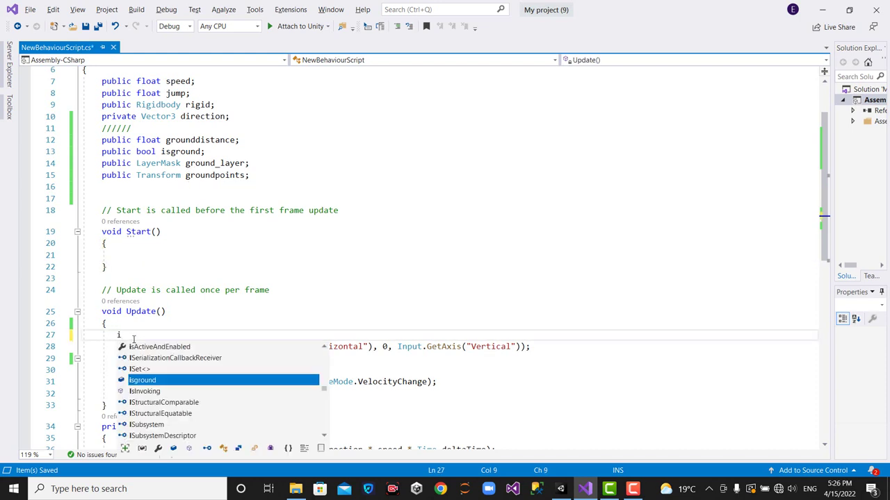
type("s")
key("Tab")
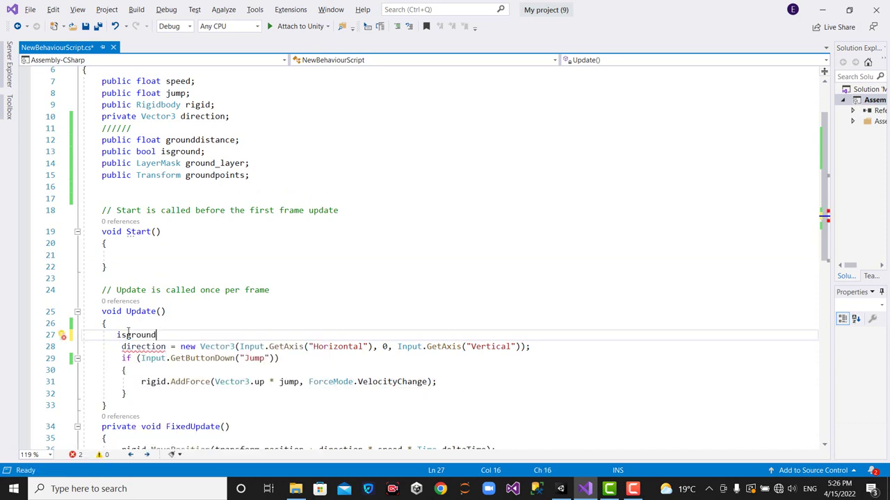
type(" = ")
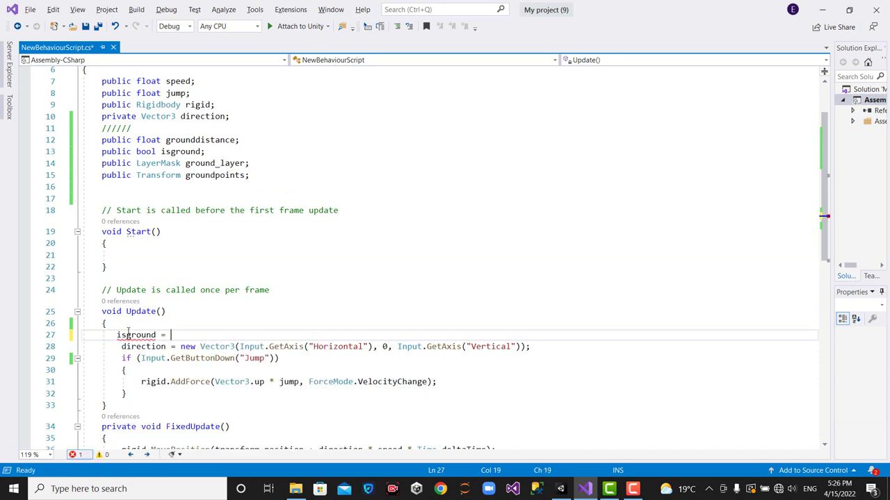
type("phy")
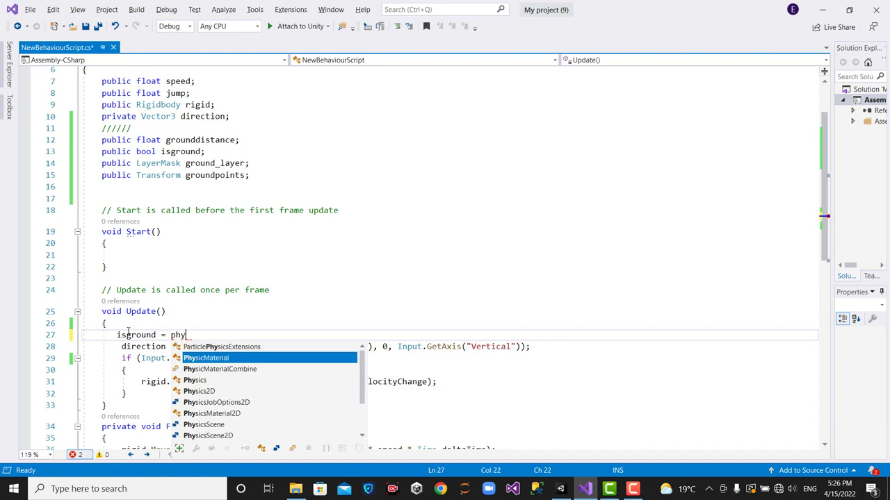
key("Down")
key("Down")
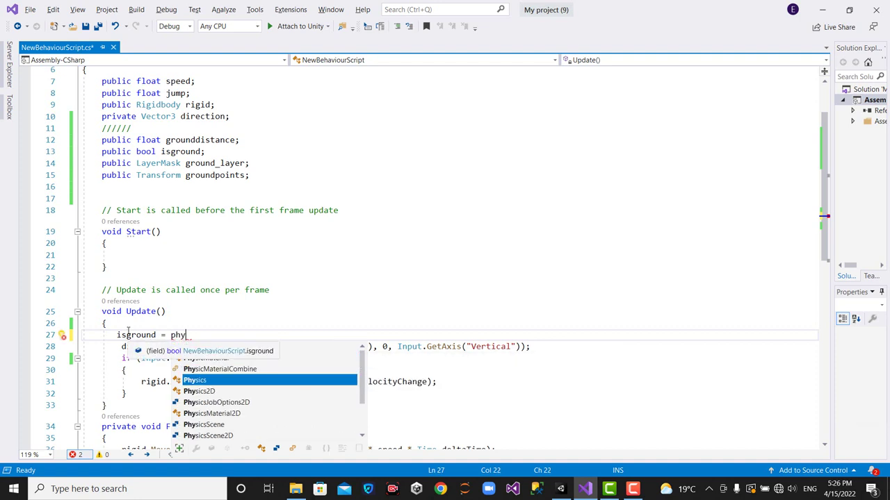
key("Tab")
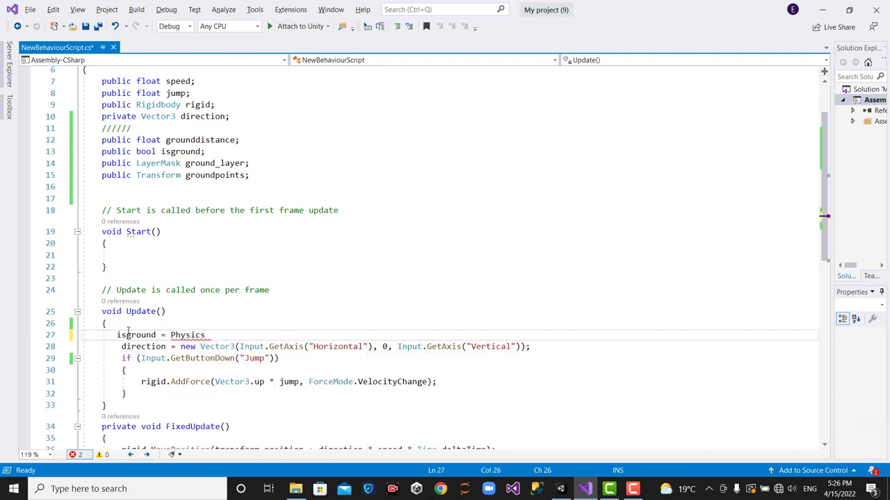
type(".")
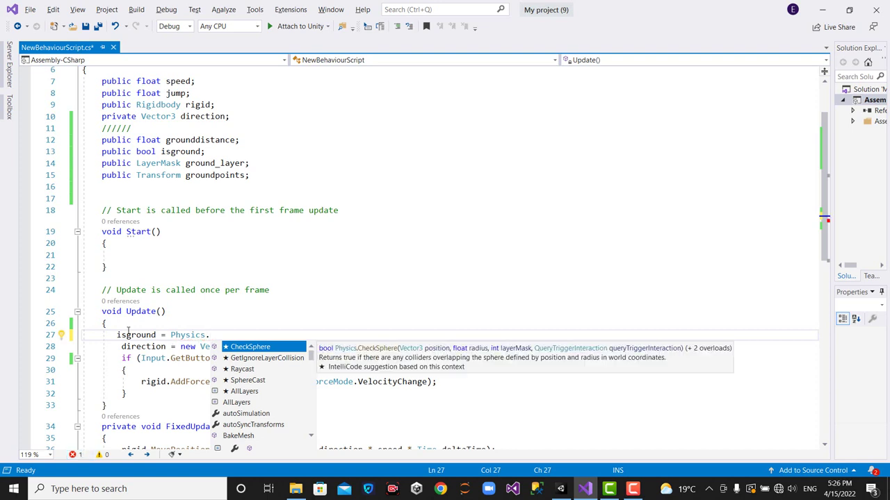
type("ch")
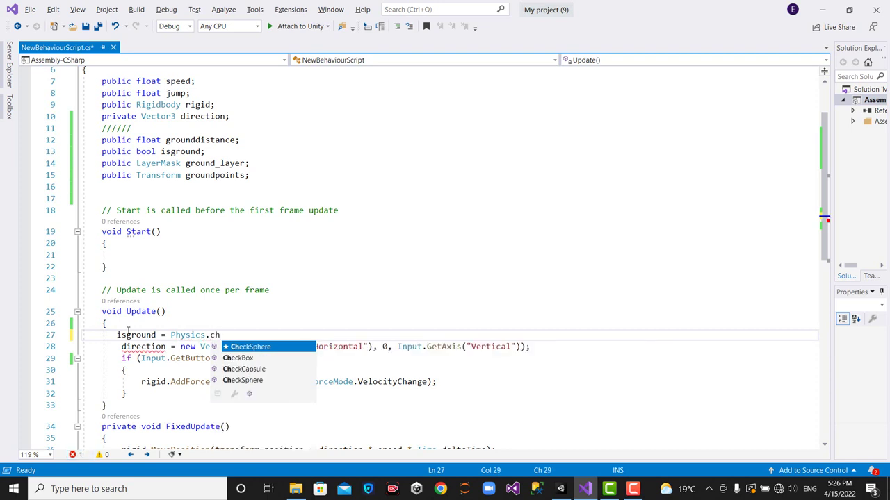
key("Down")
key("Down")
key("Down")
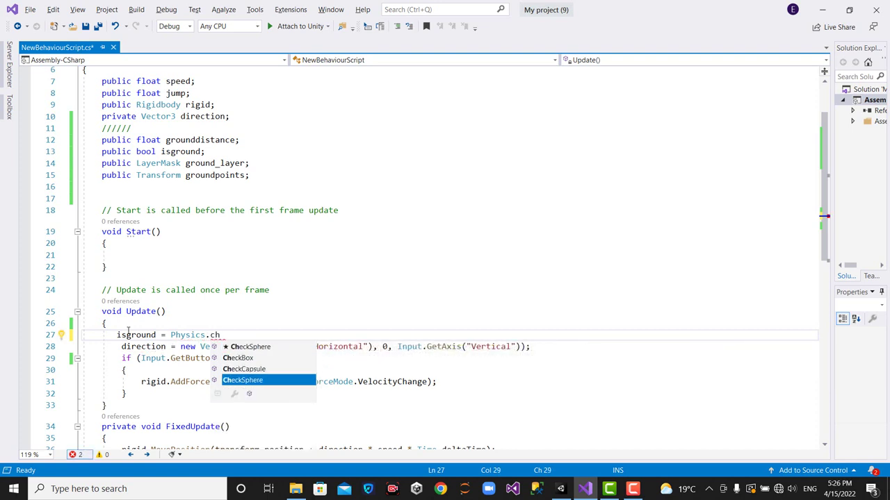
key("Tab")
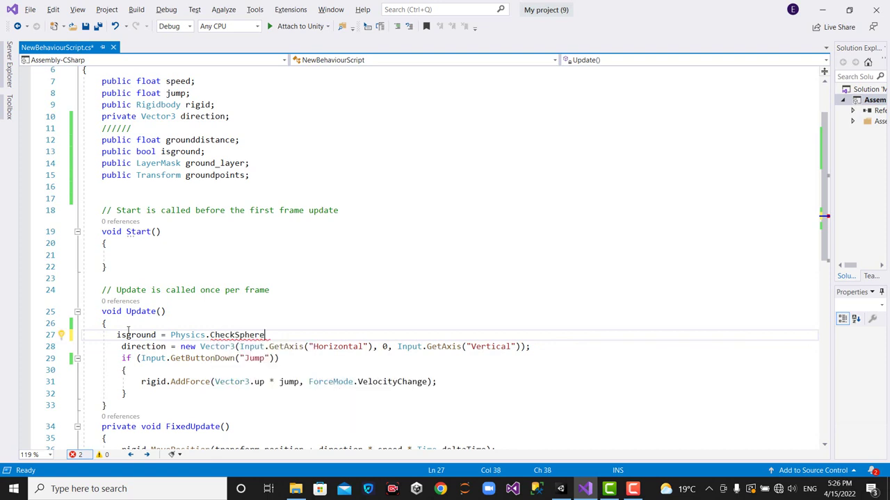
type("(")
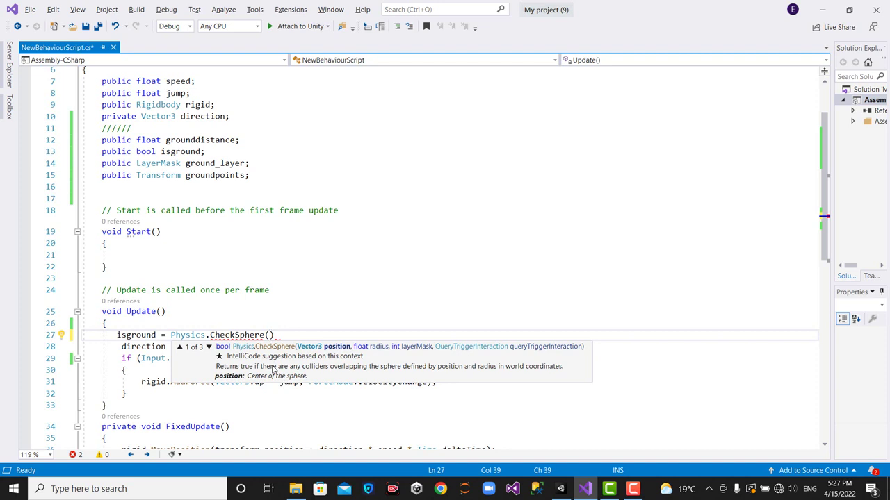
left_click(159, 359)
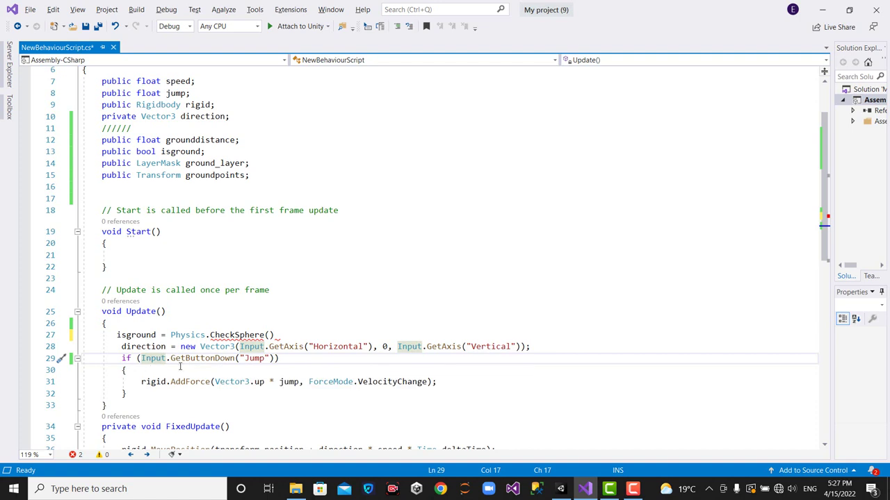
Append && isground to the jump if-condition on line 29.
left_click(271, 359)
type(")")
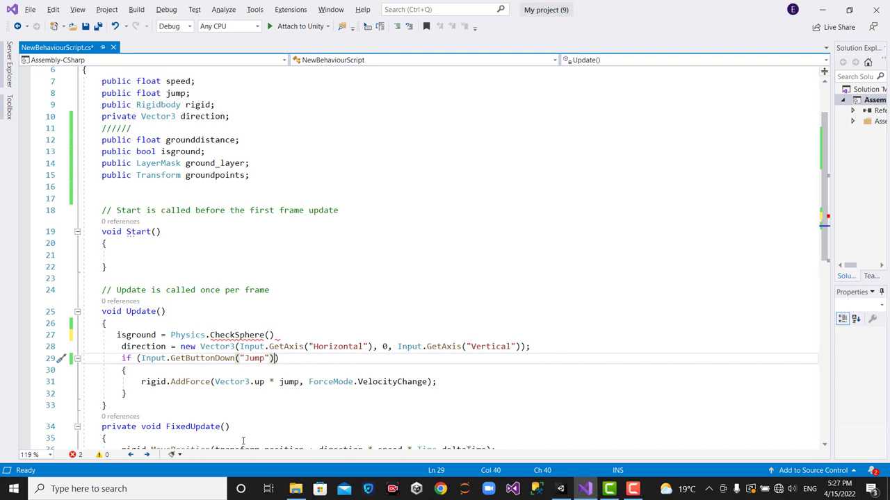
type("&&")
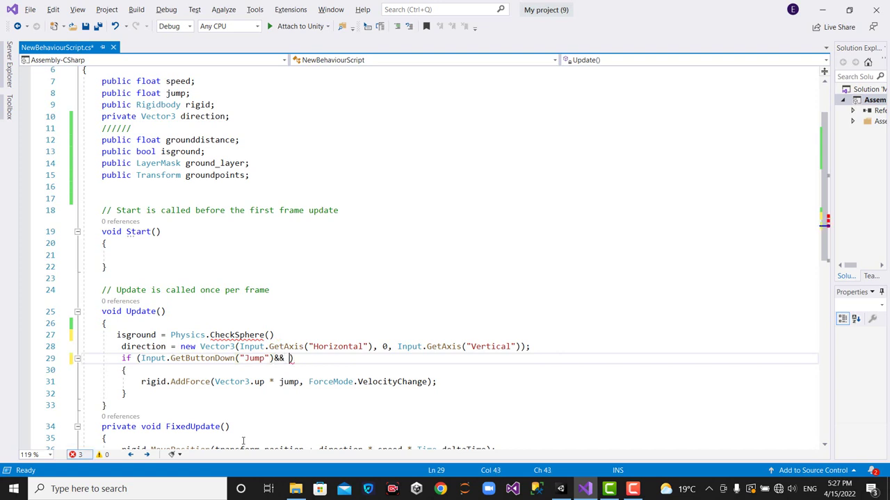
type(" i")
key("Tab")
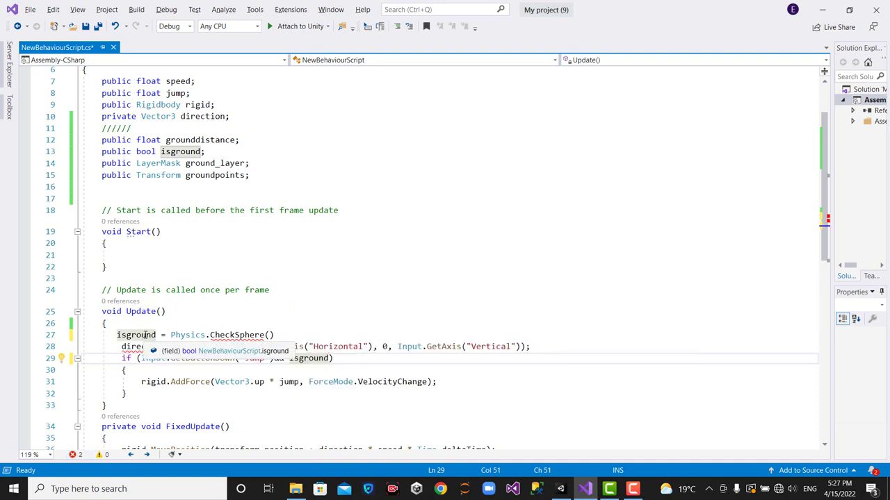
Pass groundpoints as the first CheckSphere argument, checking the ground-check GameObject in Unity.
mouse_move(244, 345)
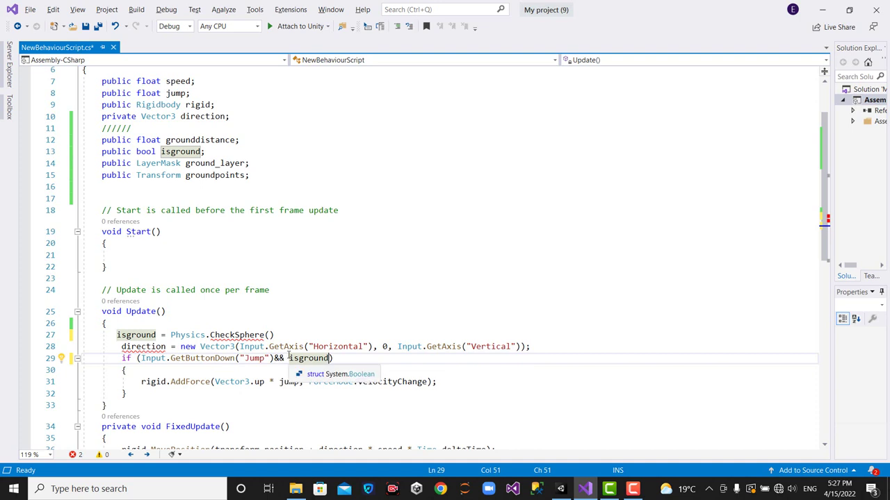
left_click(271, 335)
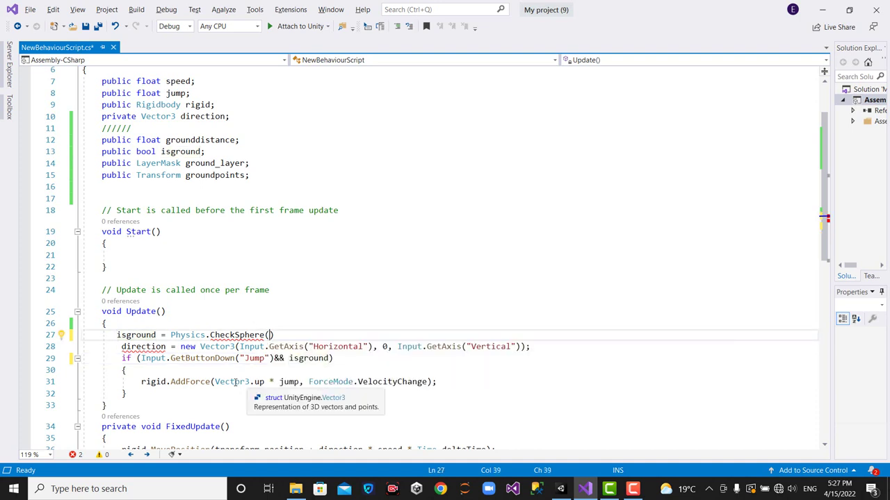
type("gr")
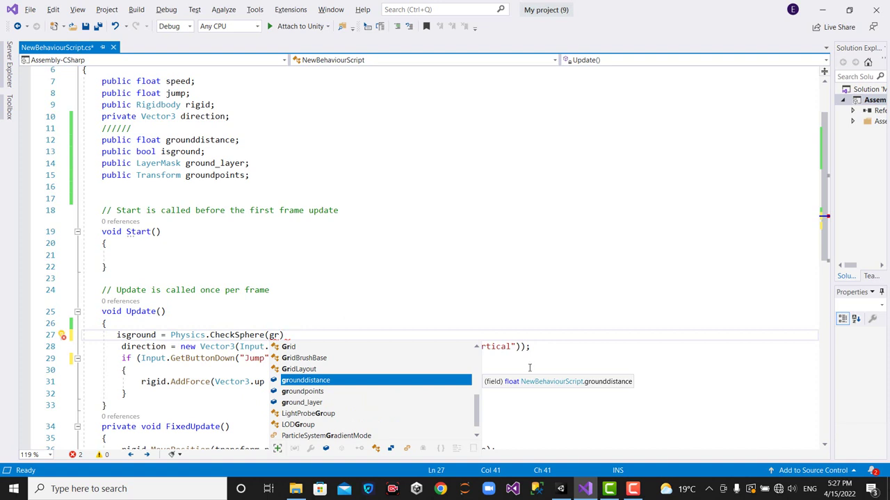
key("Down")
key("Tab")
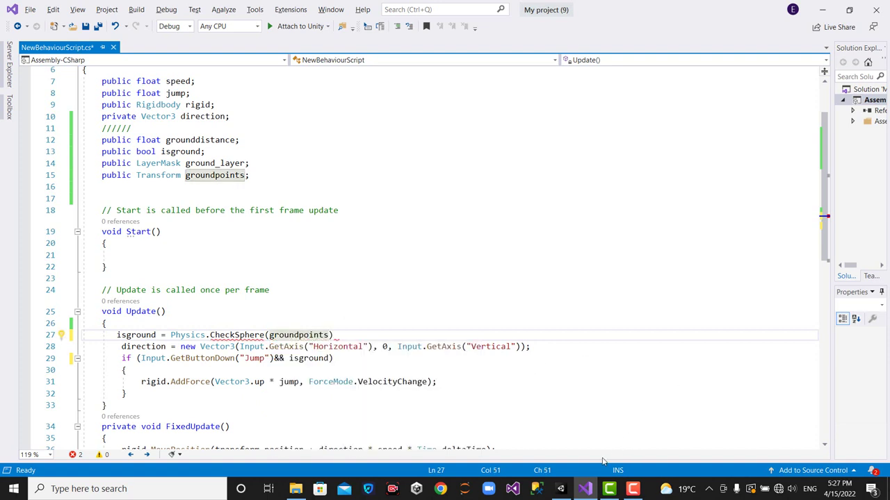
left_click(560, 488)
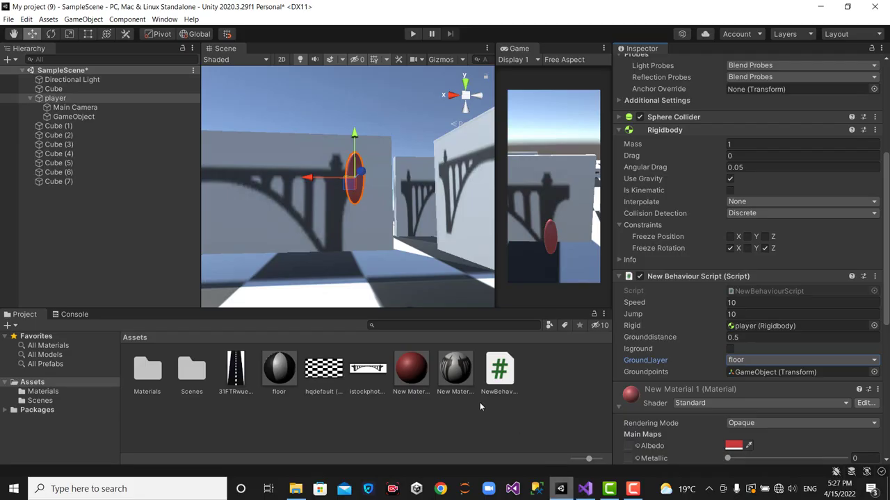
left_click(100, 116)
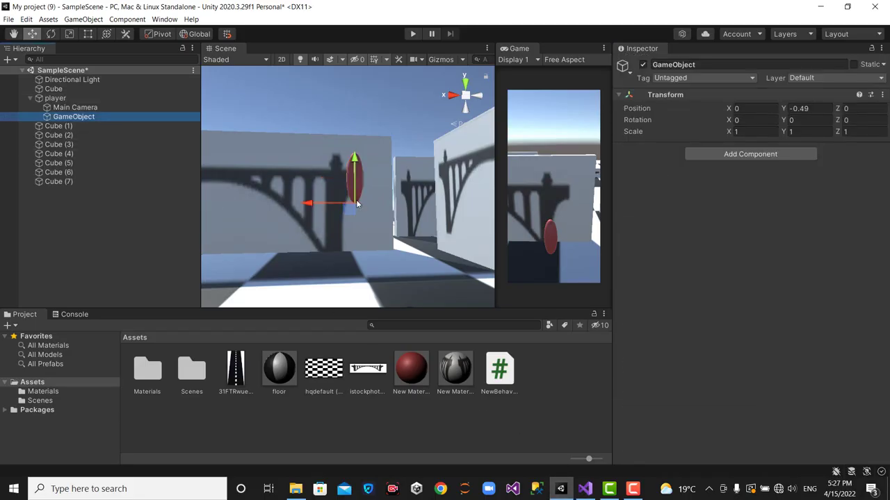
left_click(584, 488)
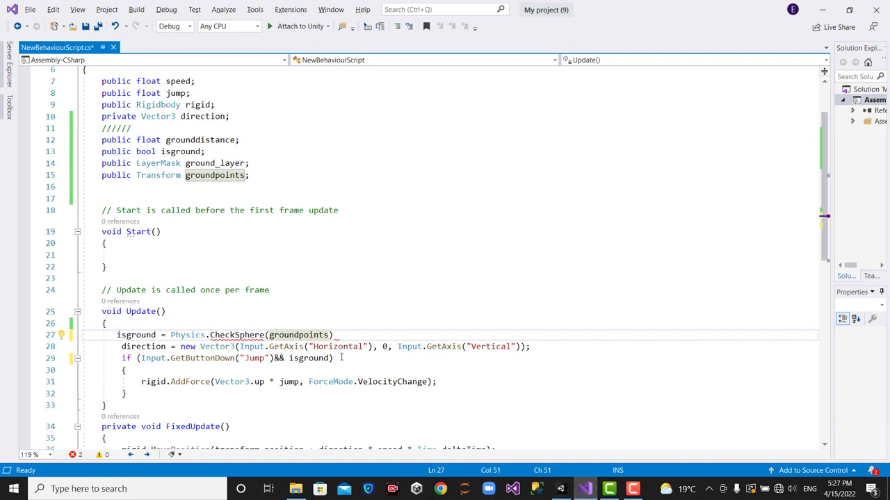
Make groundpoints.position and grounddistance the first two CheckSphere arguments.
type(".p")
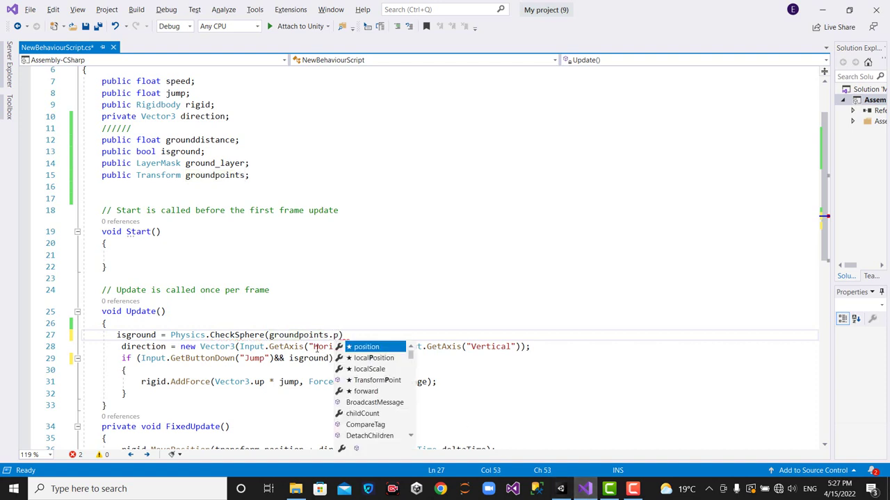
key("Tab")
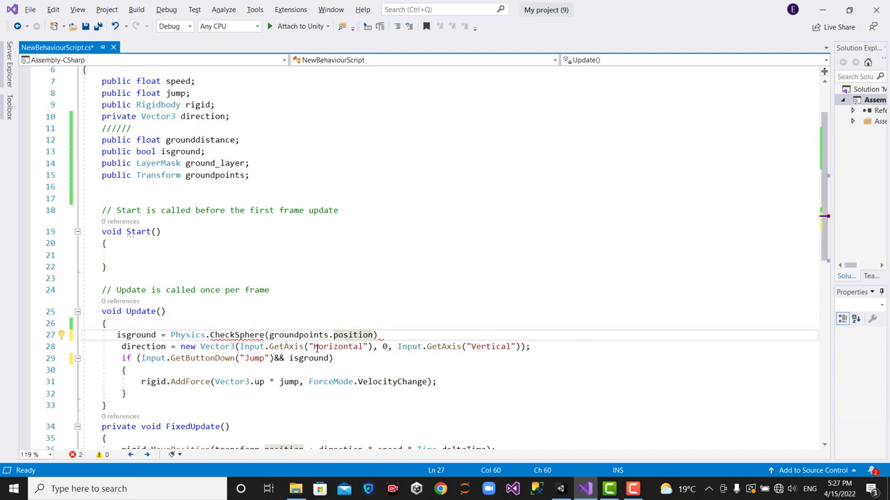
type(",")
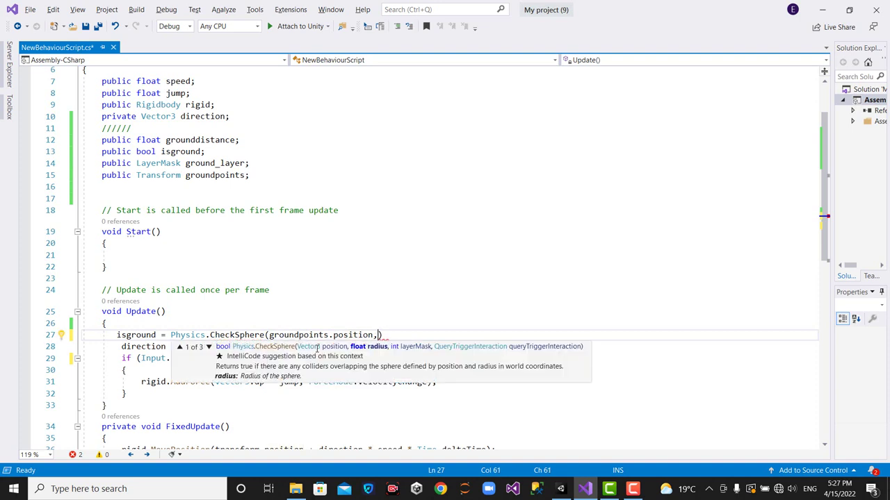
type("gr")
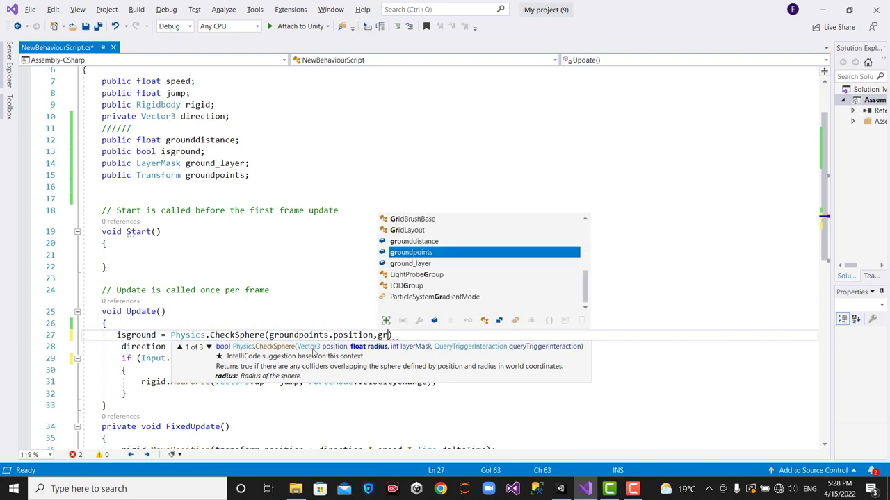
key("Up")
key("Tab")
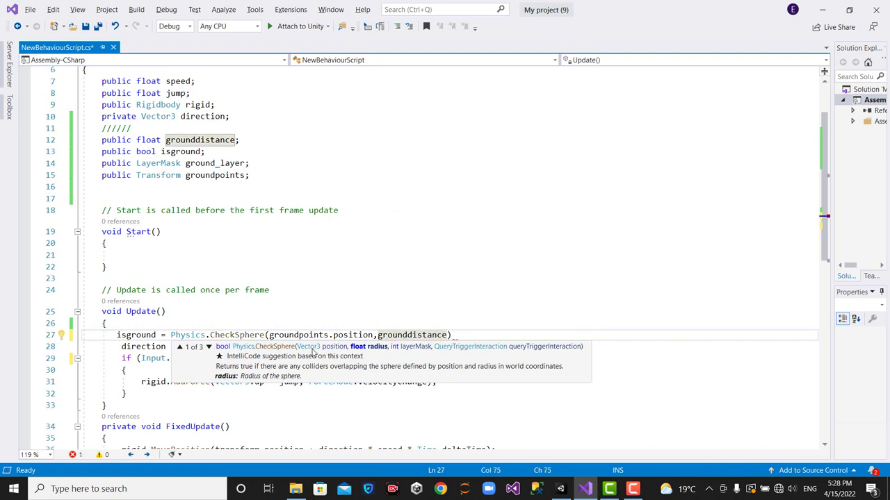
Add ground_layer as the third CheckSphere argument.
type(",")
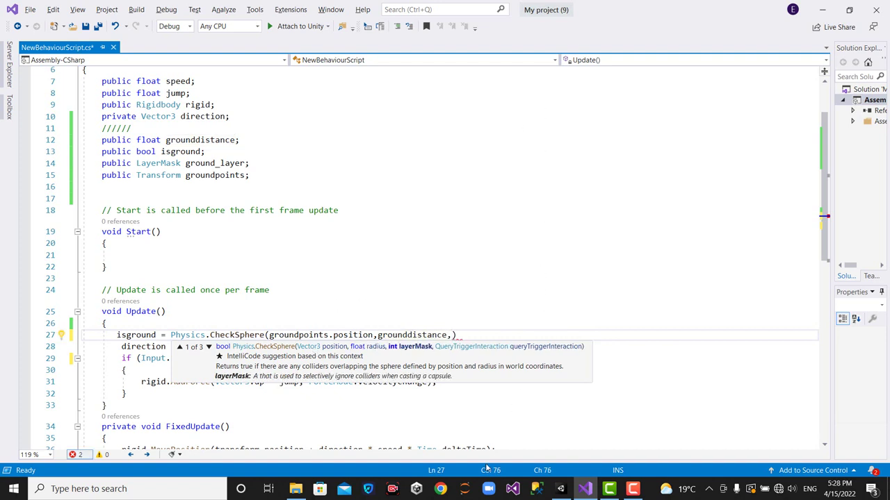
type("gr")
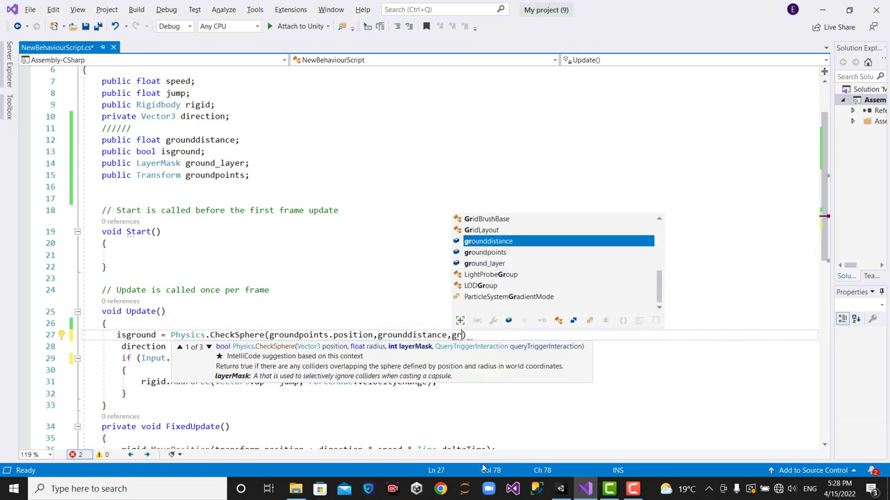
type("o")
key("Escape")
key("Down")
key("Home")
key("Home")
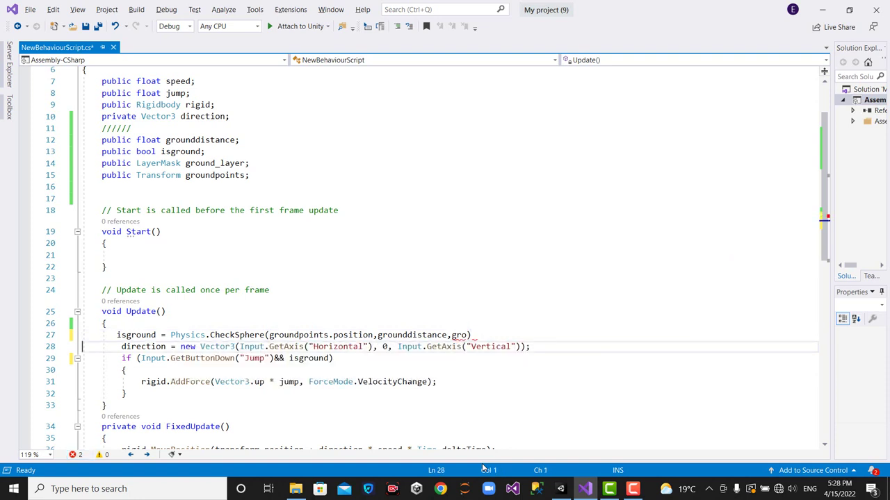
left_click(468, 336)
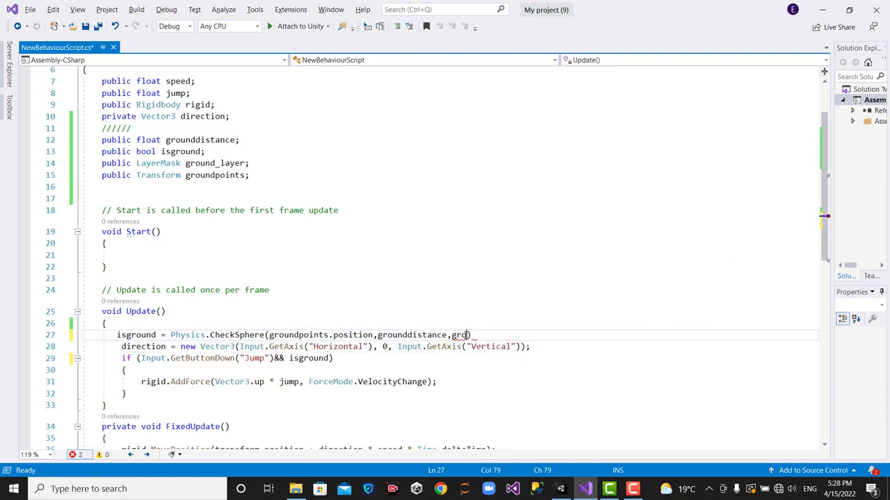
key("ctrl+space")
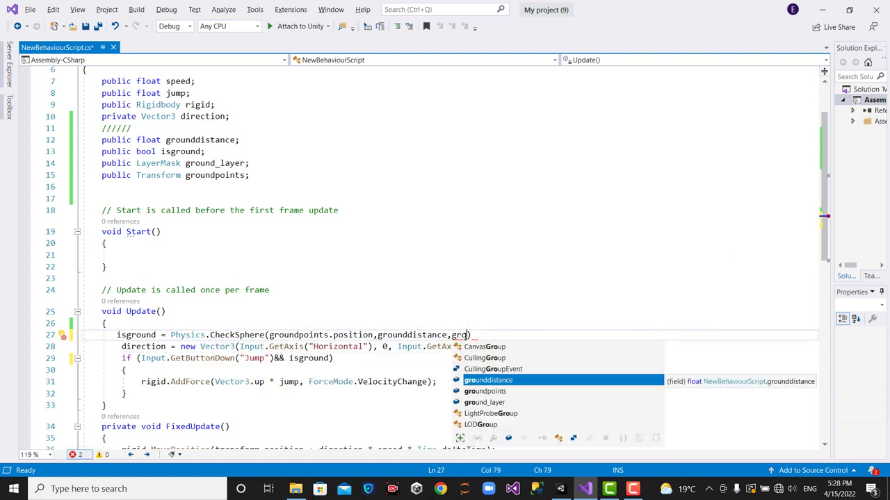
key("Down")
key("Down")
key("Tab")
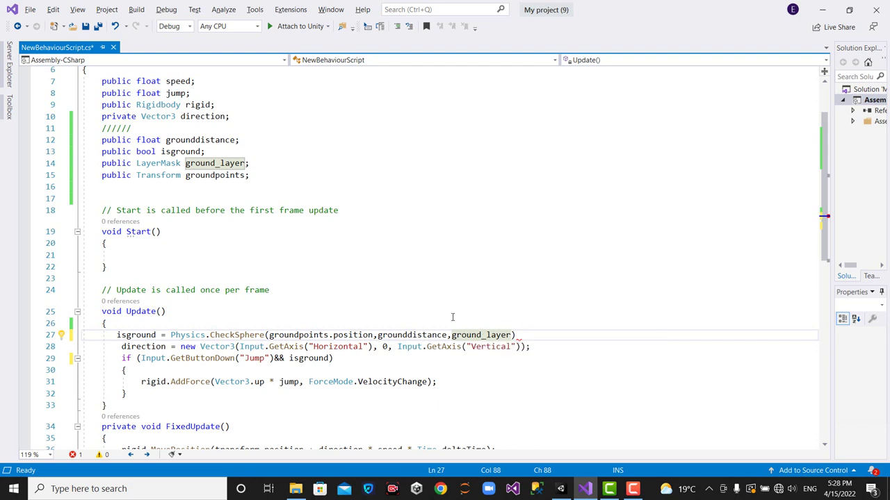
left_click(560, 488)
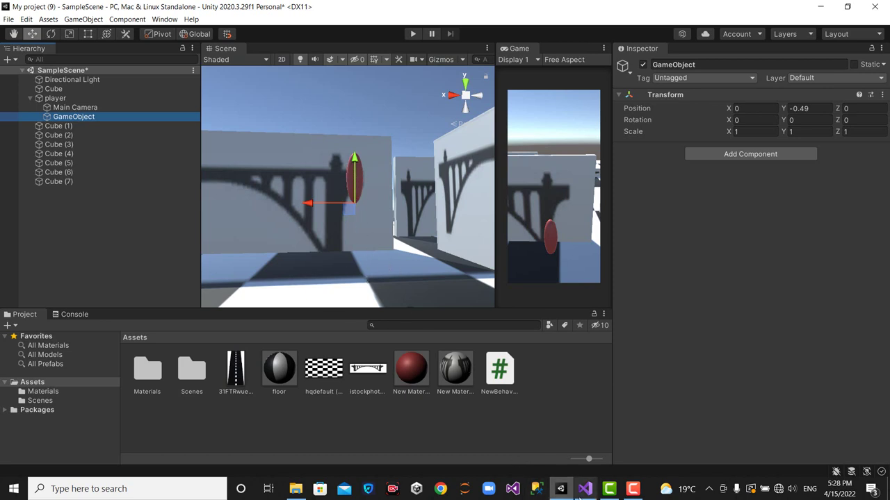
mouse_move(585, 488)
left_click(579, 453)
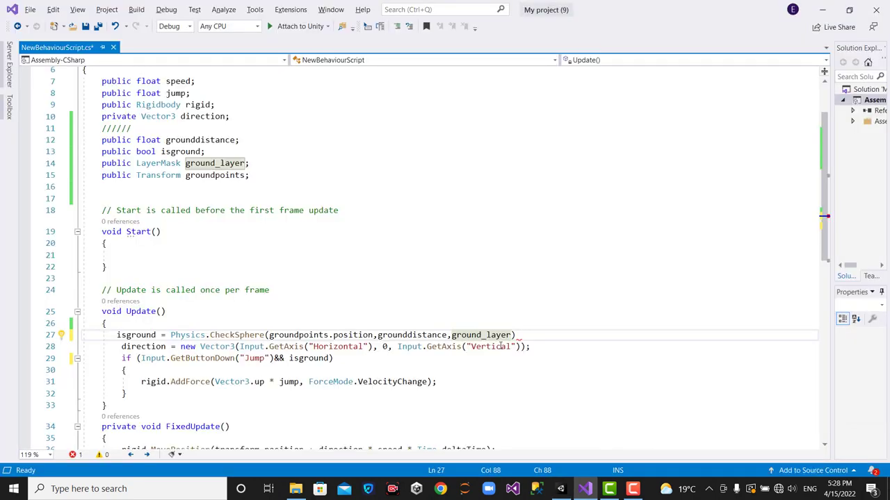
End line 27's isground = Physics.CheckSphere(...) statement with a semicolon.
left_click(516, 335)
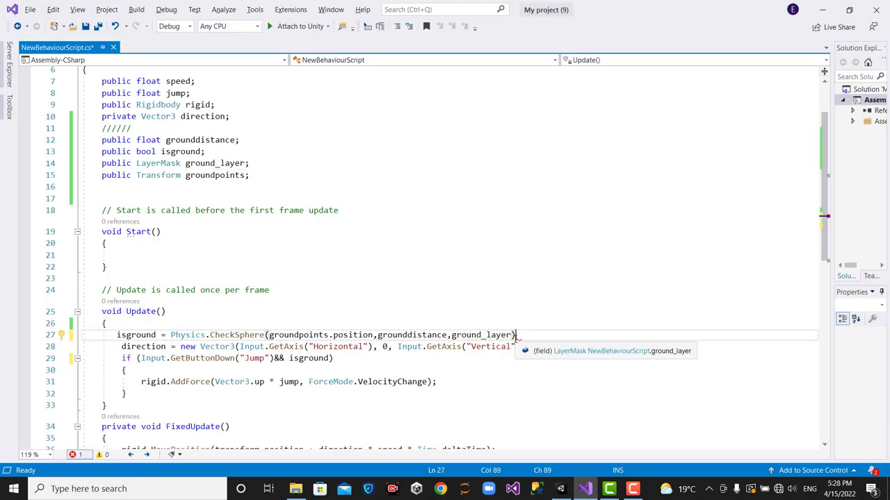
type(";")
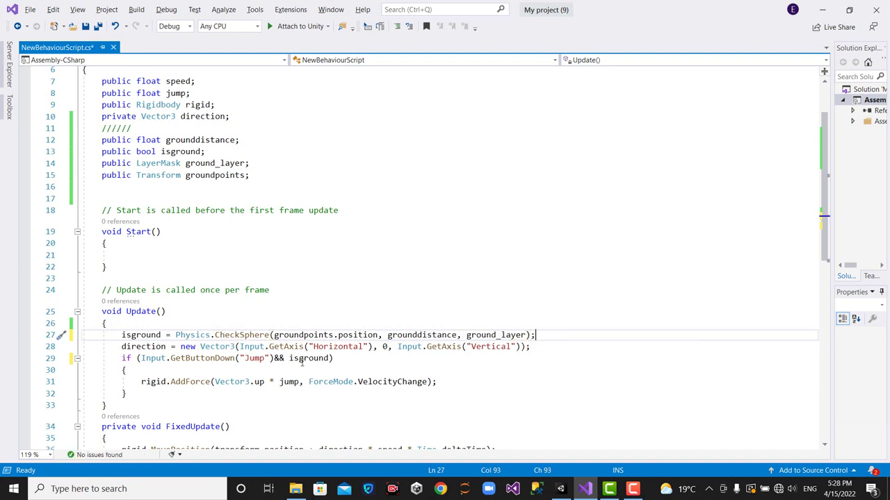
left_click(335, 278)
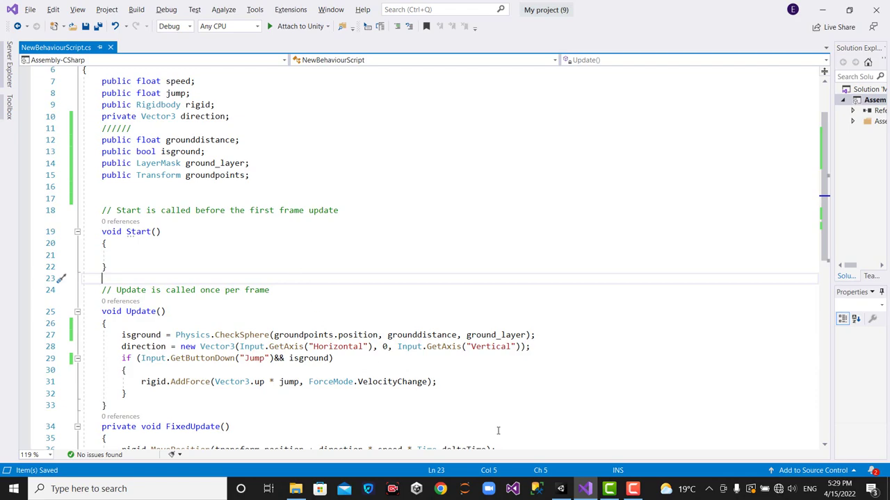
left_click(563, 489)
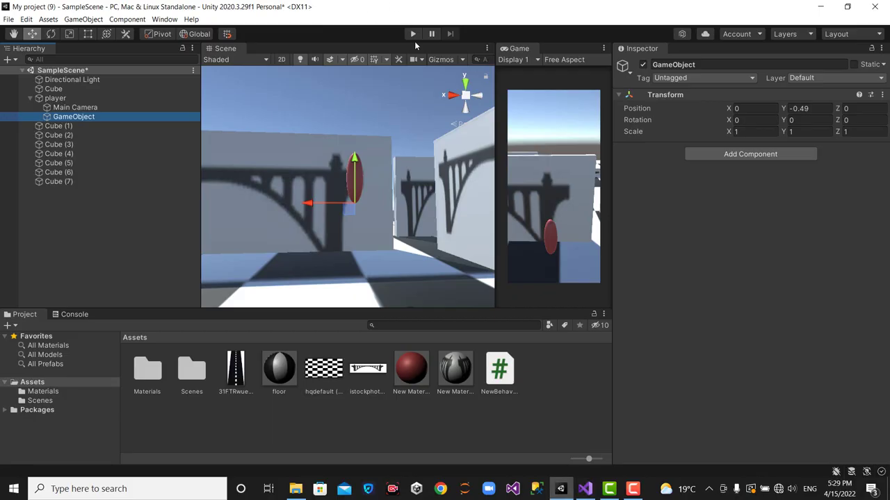
Run the scene in Play mode and widen the Game view showing the player between the walls.
left_click(413, 34)
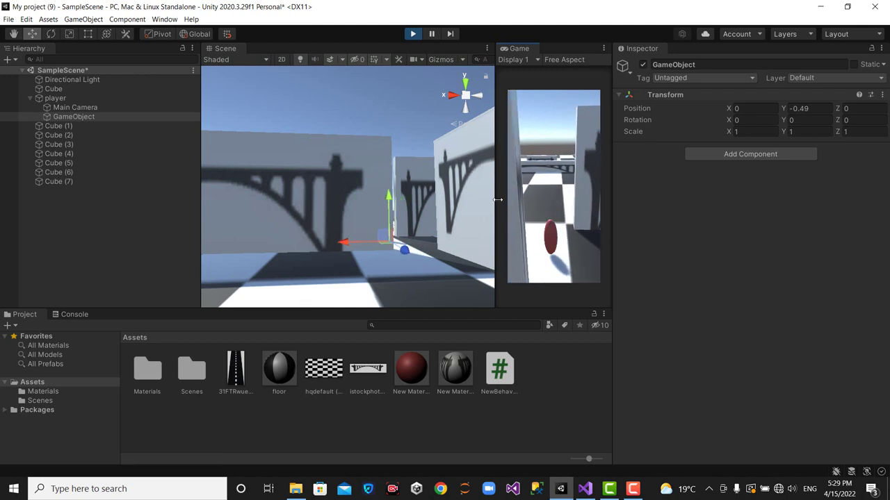
left_click_drag(497, 199, 380, 211)
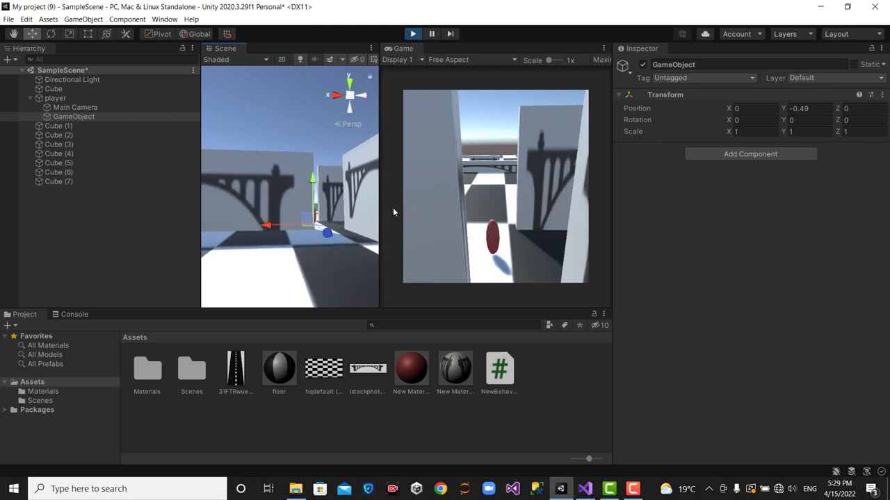
Restart Play mode and walk the player forward through the maze with W.
left_click(413, 34)
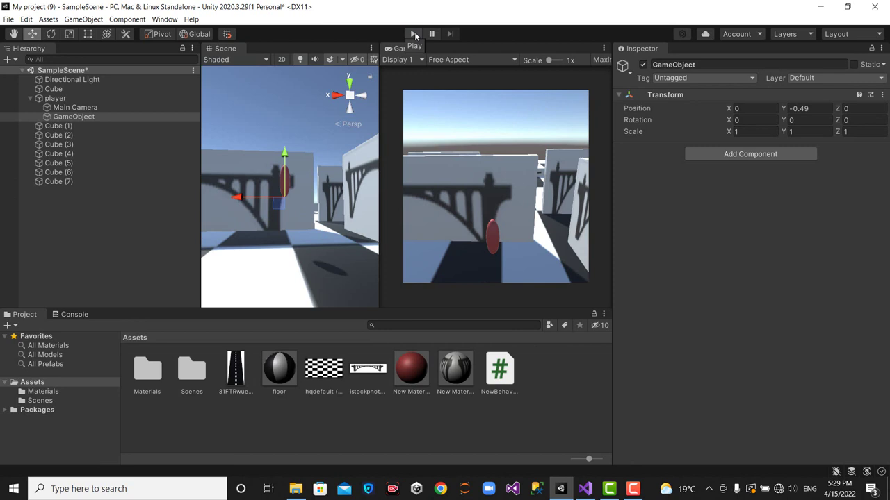
left_click(415, 34)
key("w")
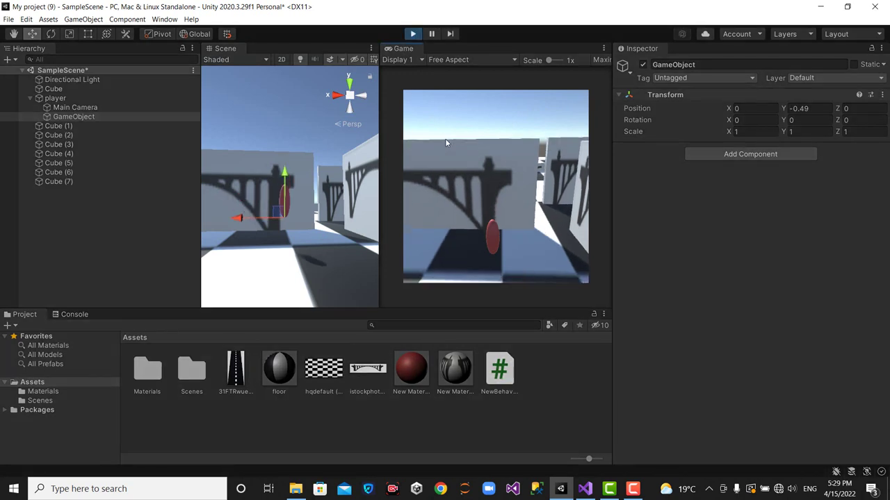
key("w")
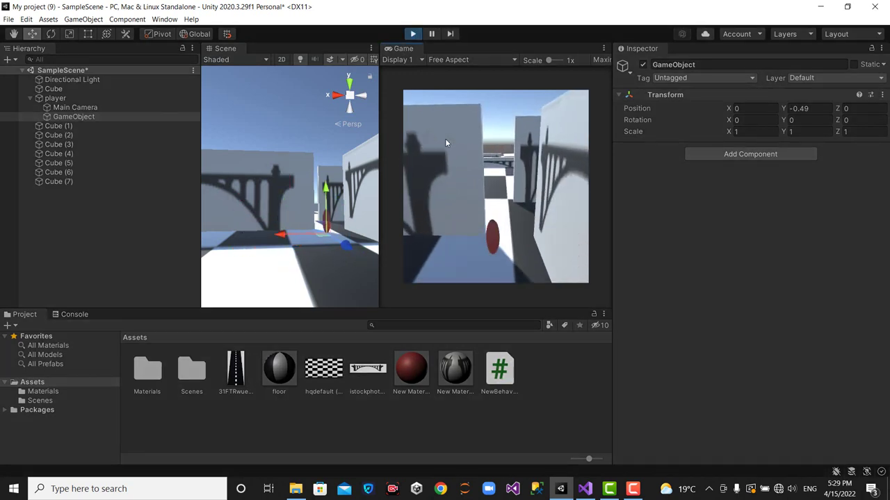
key("w")
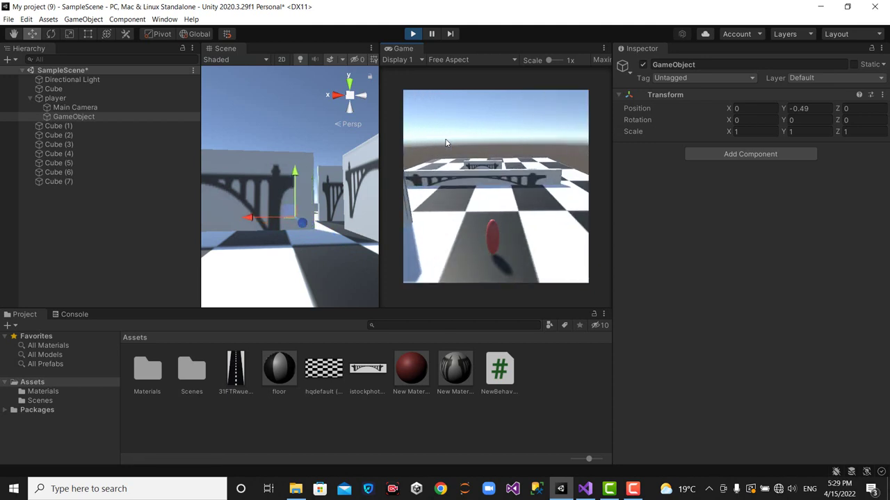
key("w")
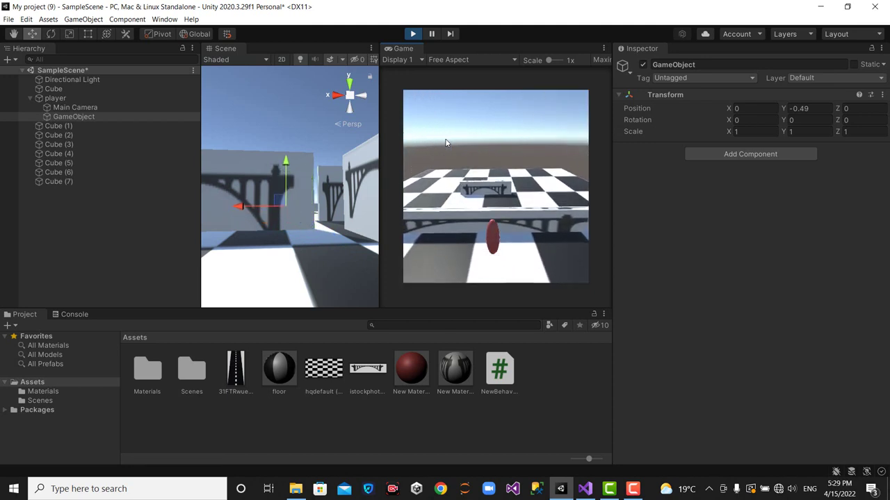
key("w")
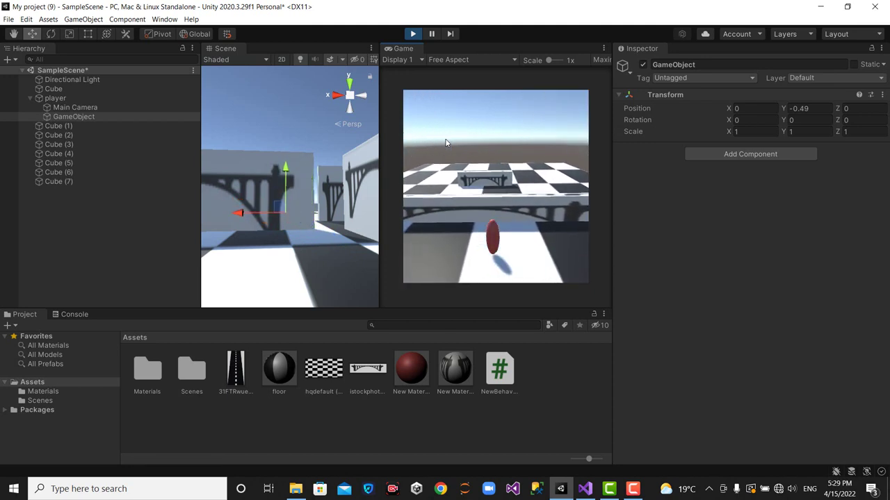
key("w")
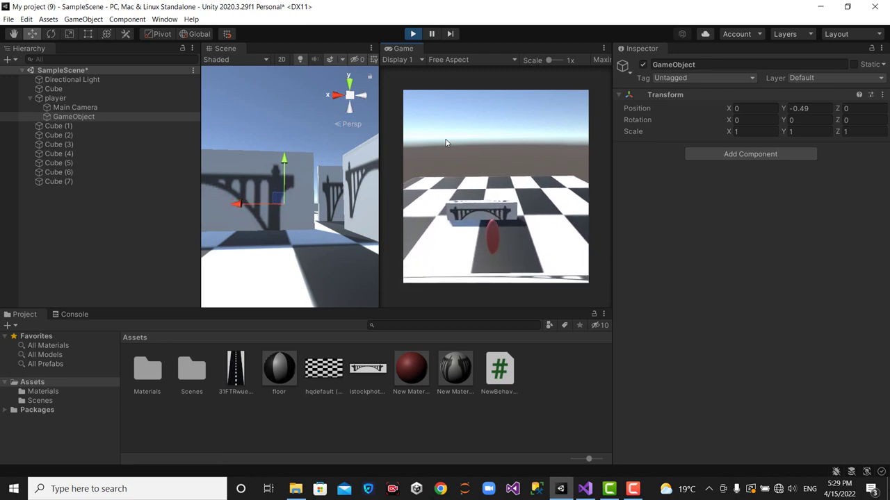
key("w")
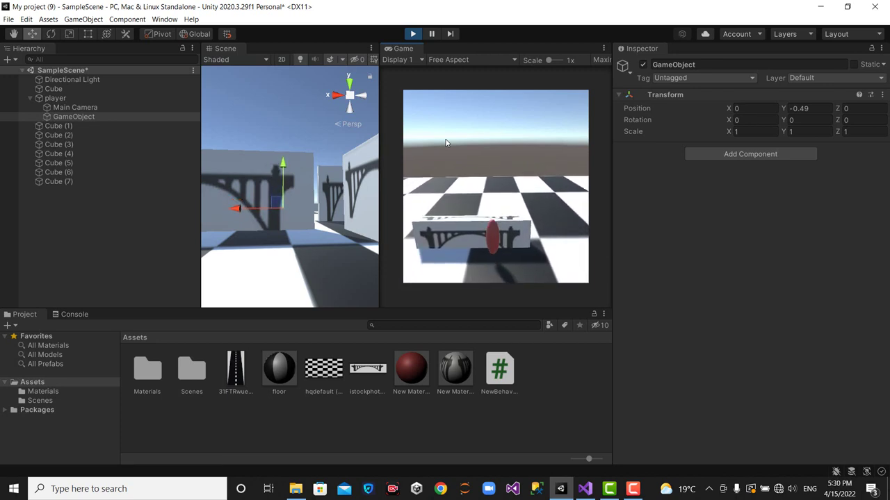
key("w")
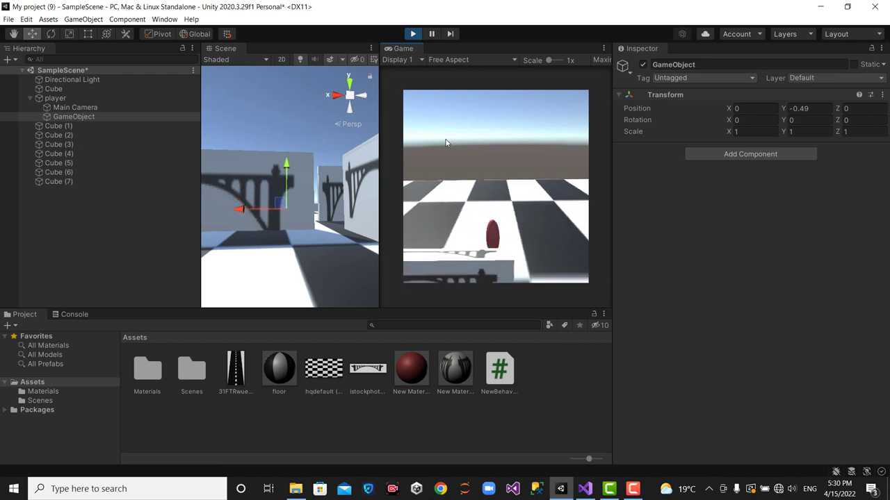
Sidestep the player with A onto the open checkered floor.
key("a")
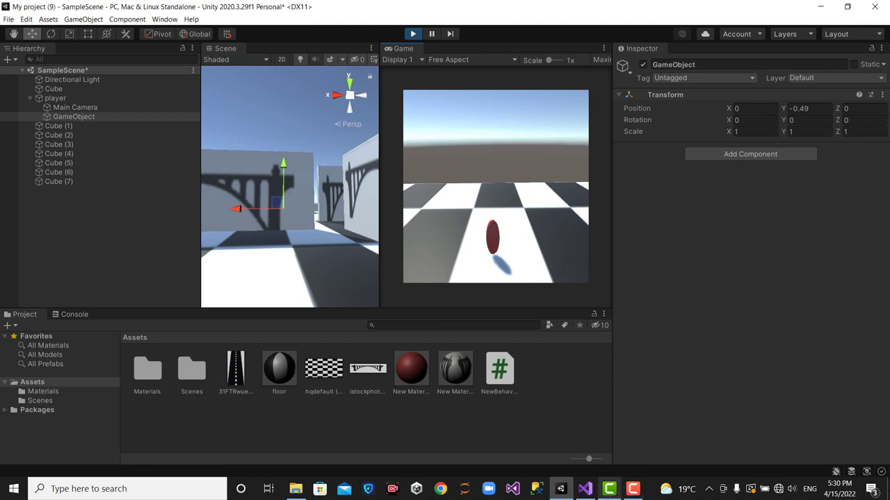
mouse_move(609, 495)
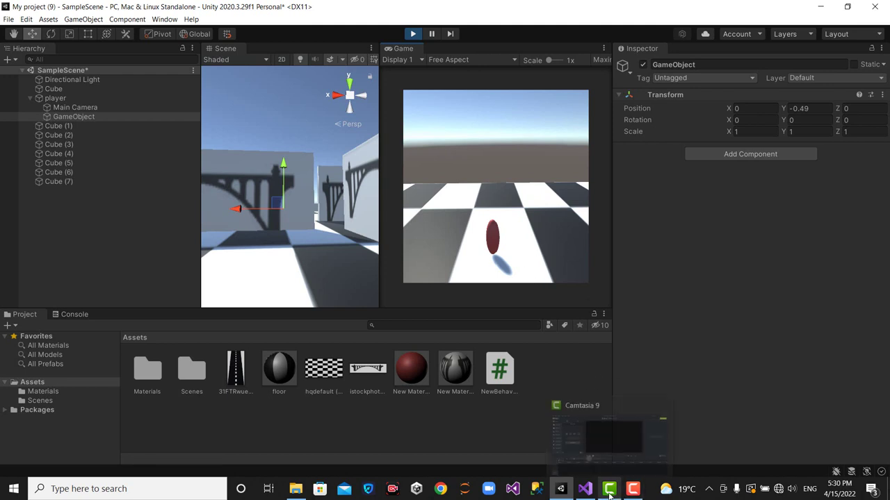
left_click(632, 490)
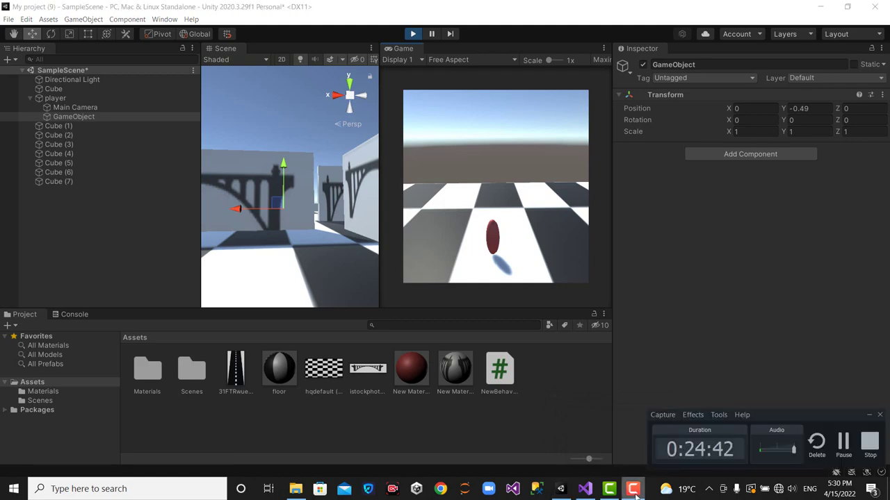